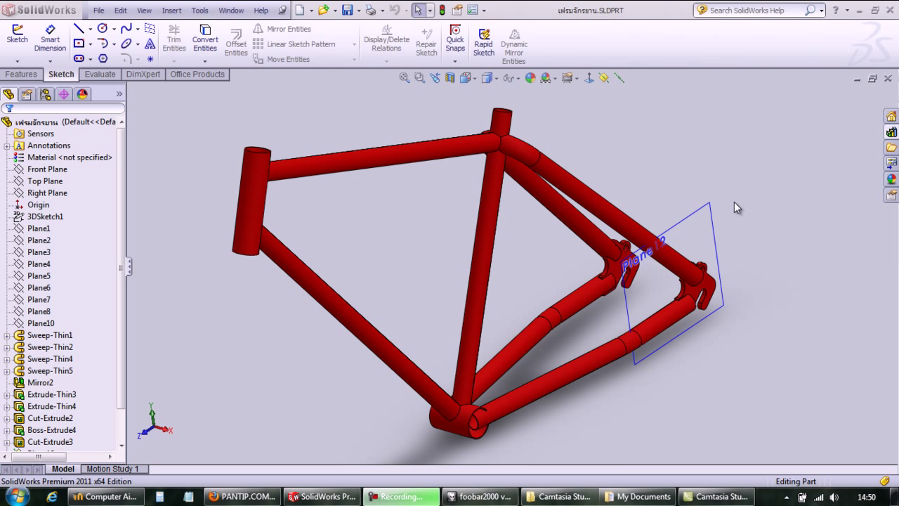
Minimize the finished red frame part to reveal the เฟรม beta layout Sketch1 in edit mode
{"action": "left_click", "coordinate": [860, 80]}
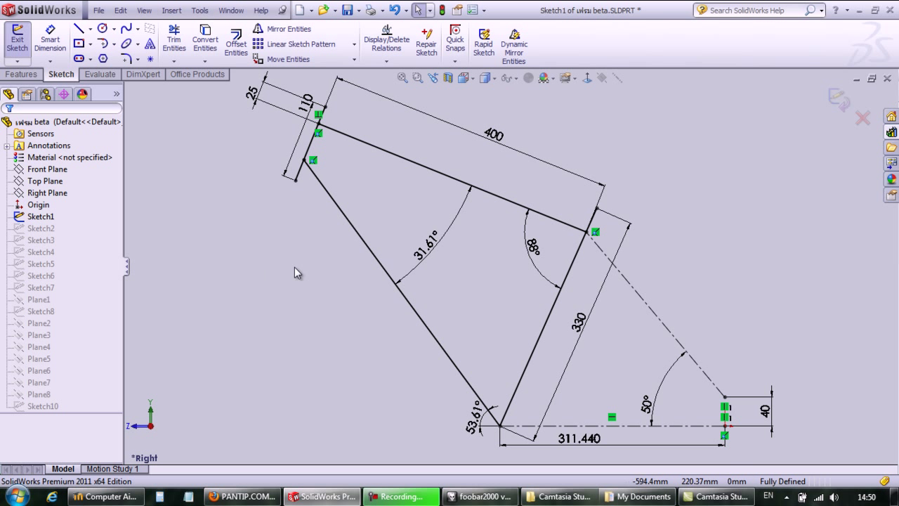
Drag the 31.61° angle label up toward its vertex, then briefly highlight the Right Plane
{"action": "left_click_drag", "start_coordinate": [427, 254], "coordinate": [381, 201]}
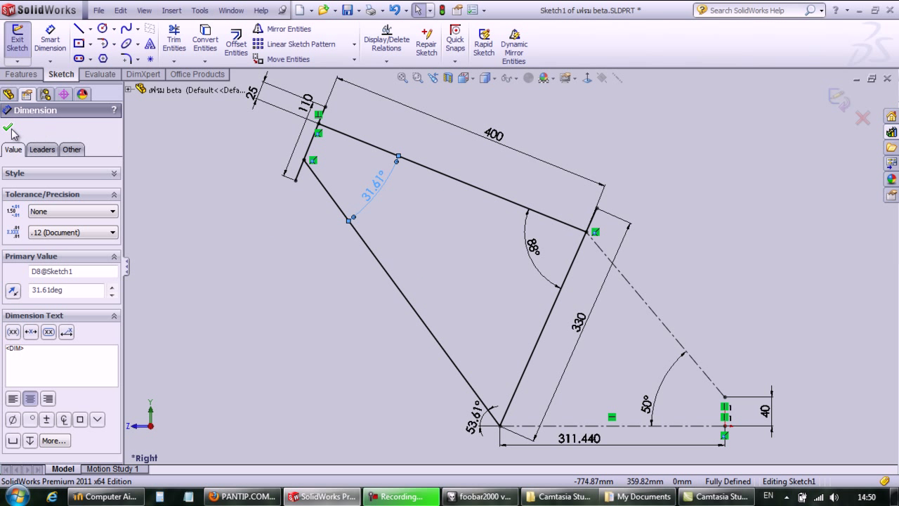
{"action": "left_click", "coordinate": [10, 129]}
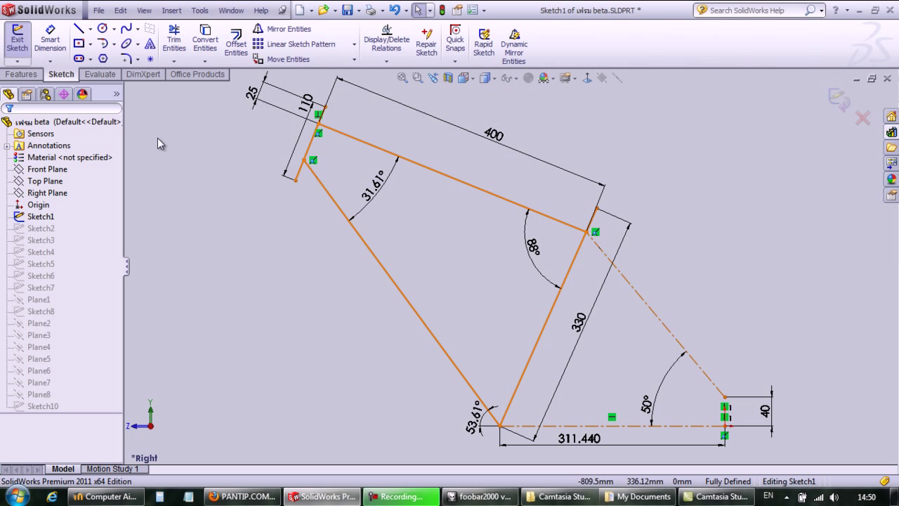
{"action": "left_click", "coordinate": [48, 193]}
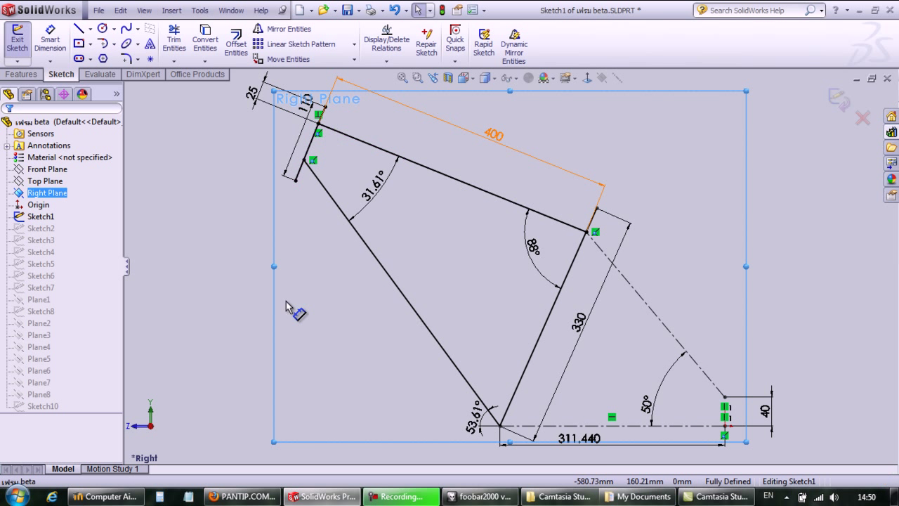
{"action": "left_click", "coordinate": [190, 237]}
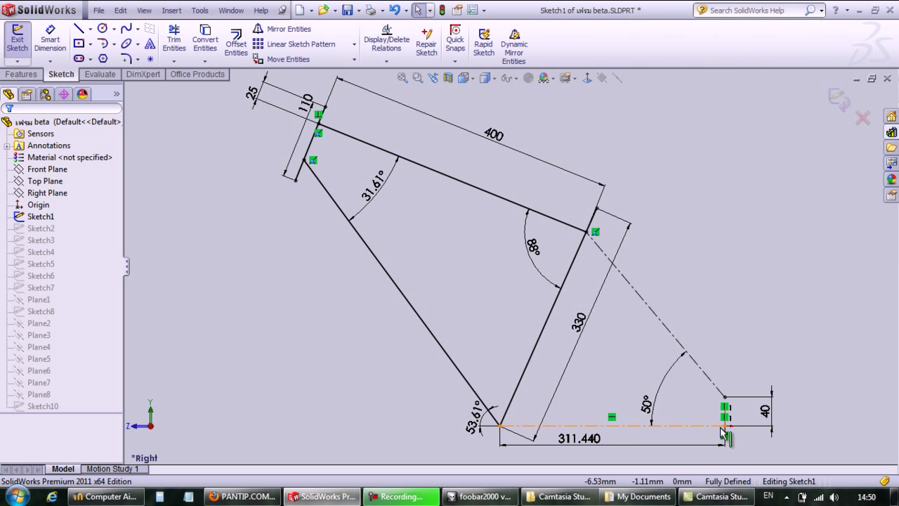
Check the Line tool types and inspect the down tube line and its 53.61° angle
{"action": "left_click", "coordinate": [92, 29]}
{"action": "left_click", "coordinate": [102, 43]}
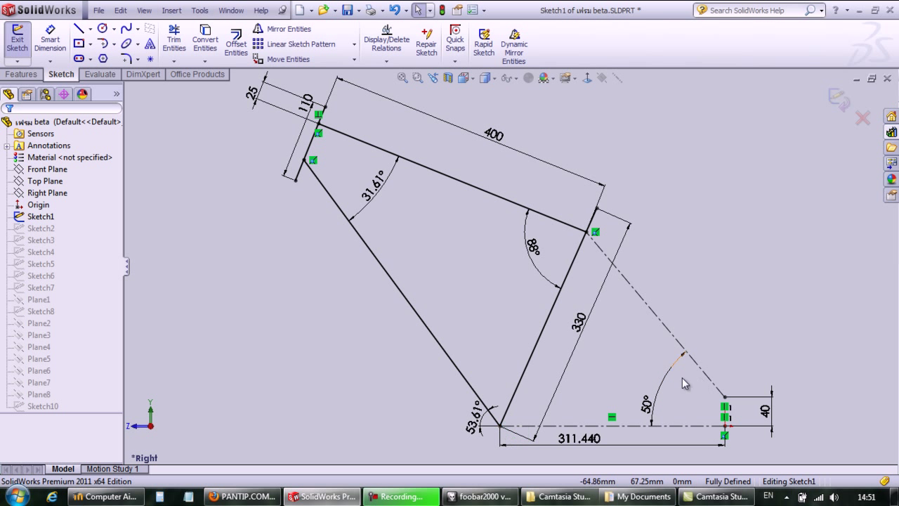
{"action": "left_click", "coordinate": [372, 256]}
{"action": "left_click", "coordinate": [487, 430]}
{"action": "left_click", "coordinate": [475, 416]}
{"action": "left_click", "coordinate": [301, 380]}
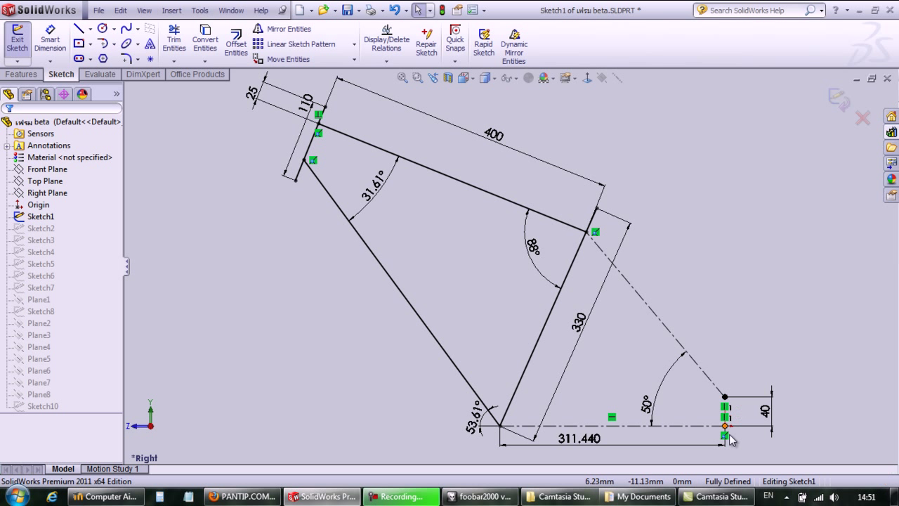
{"action": "left_click", "coordinate": [758, 340]}
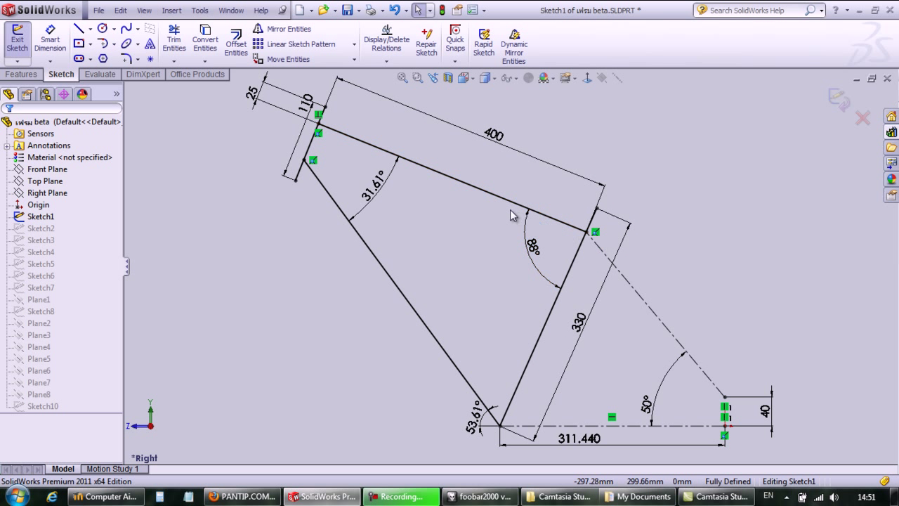
Inspect the top tube line's length and angle and the bottom point's coordinates
{"action": "left_click", "coordinate": [566, 224]}
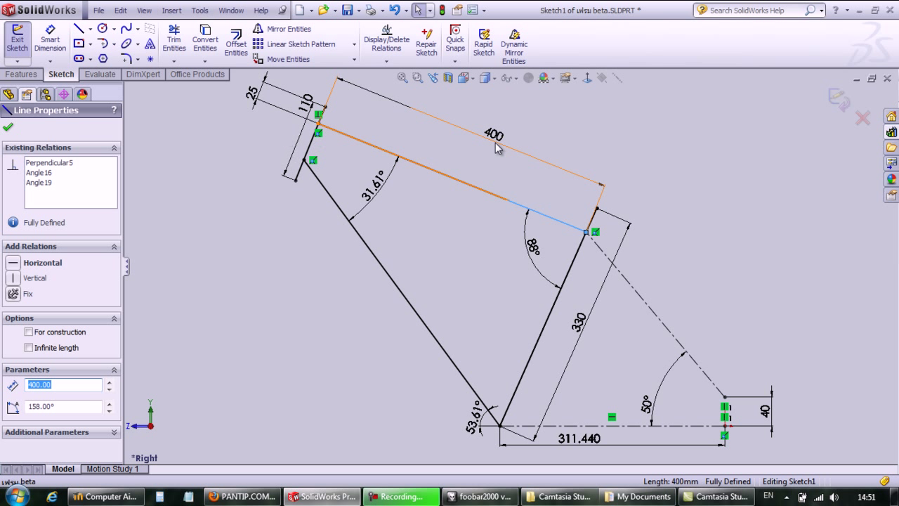
{"action": "left_click", "coordinate": [616, 122]}
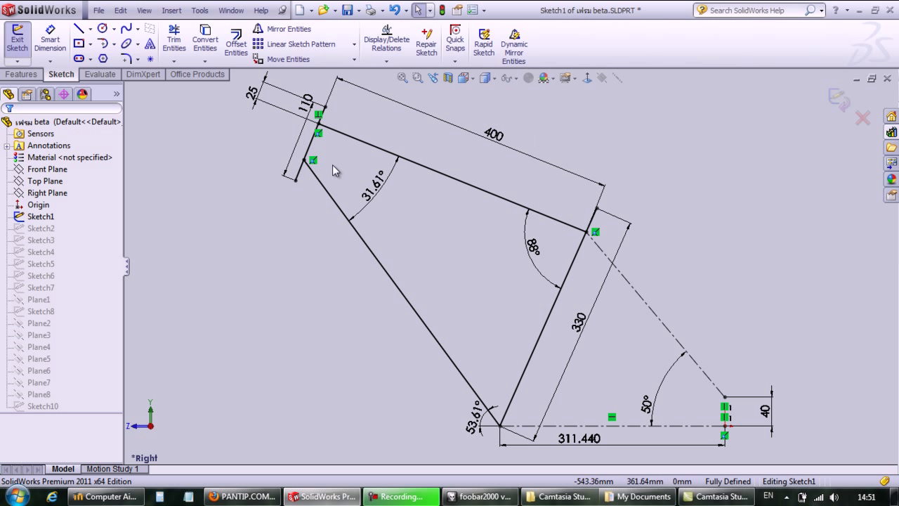
{"action": "left_click", "coordinate": [500, 426]}
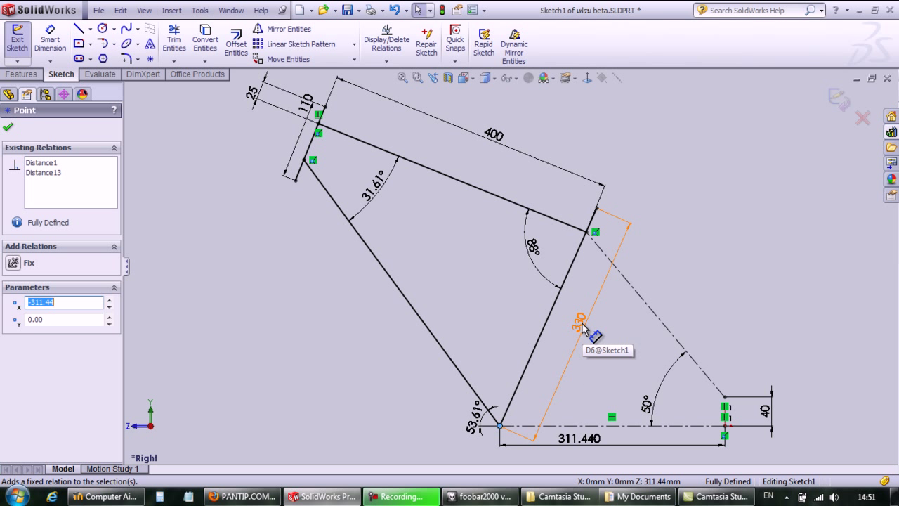
{"action": "left_click", "coordinate": [745, 229]}
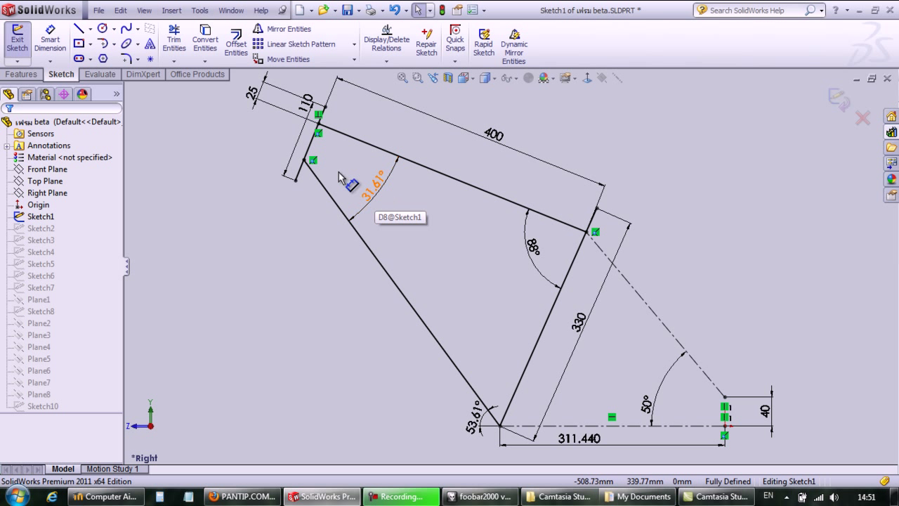
{"action": "scroll", "coordinate": [301, 161], "scroll_direction": "up", "scroll_amount": 2}
{"action": "scroll", "coordinate": [289, 153], "scroll_direction": "down", "scroll_amount": 2}
{"action": "scroll", "coordinate": [290, 158], "scroll_direction": "down", "scroll_amount": 1}
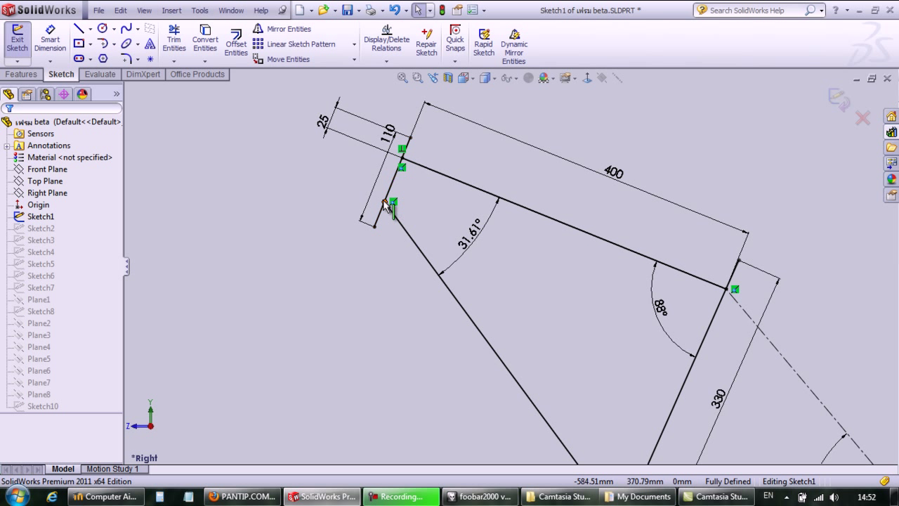
Drag the 110 dimension further left of the head tube line, fit the view, and exit
{"action": "left_click_drag", "start_coordinate": [387, 135], "coordinate": [356, 186]}
{"action": "left_click", "coordinate": [304, 190]}
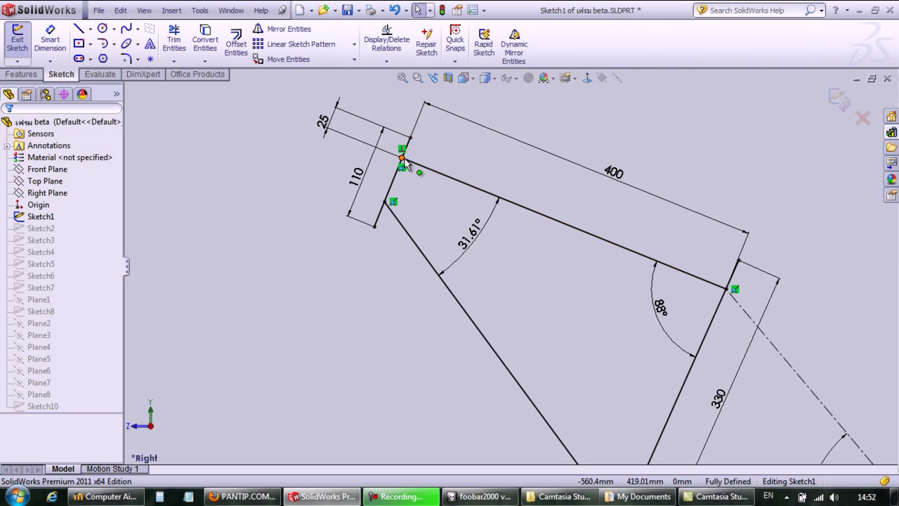
{"action": "left_click", "coordinate": [402, 159]}
{"action": "left_click", "coordinate": [318, 141]}
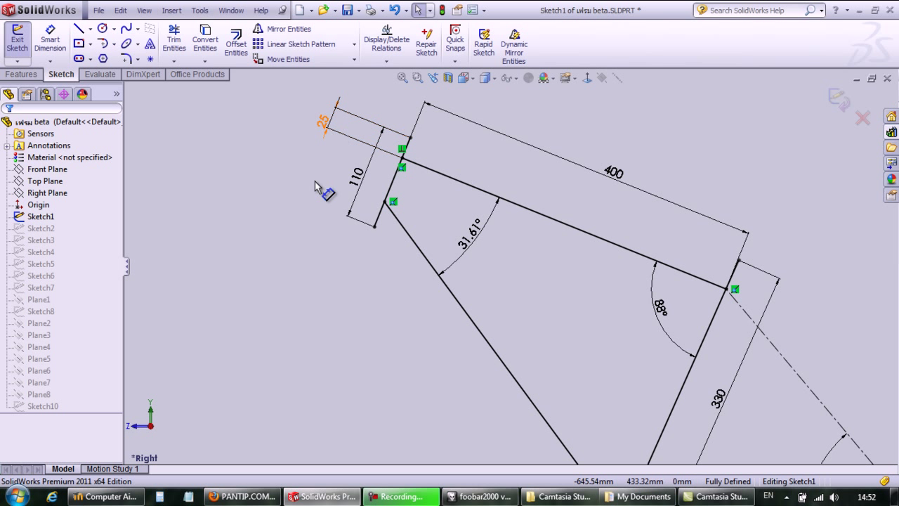
{"action": "scroll", "coordinate": [692, 277], "scroll_direction": "down", "scroll_amount": 2}
{"action": "key", "text": "f"}
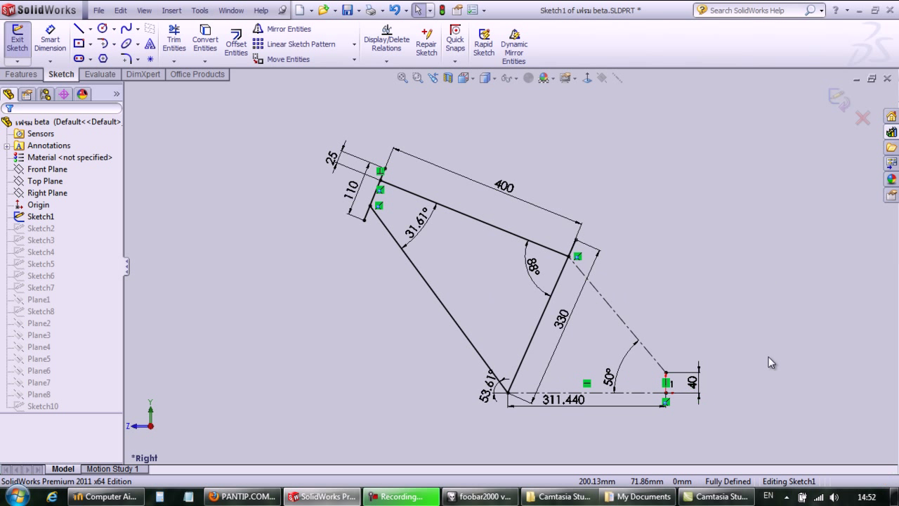
{"action": "left_click", "coordinate": [12, 47]}
Highlight Sketch2 in the orbited wireframe, then view the frame normal to the Front Plane
{"action": "left_click", "coordinate": [42, 228]}
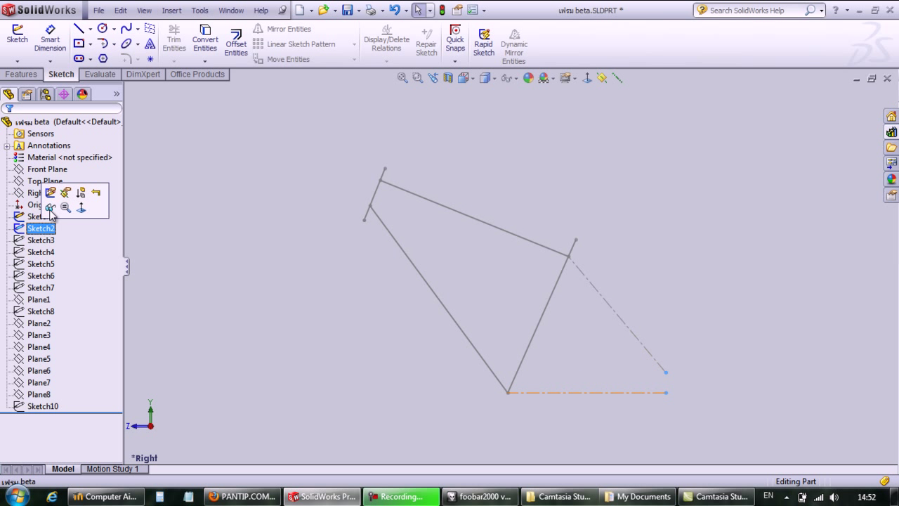
{"action": "left_click", "coordinate": [50, 209]}
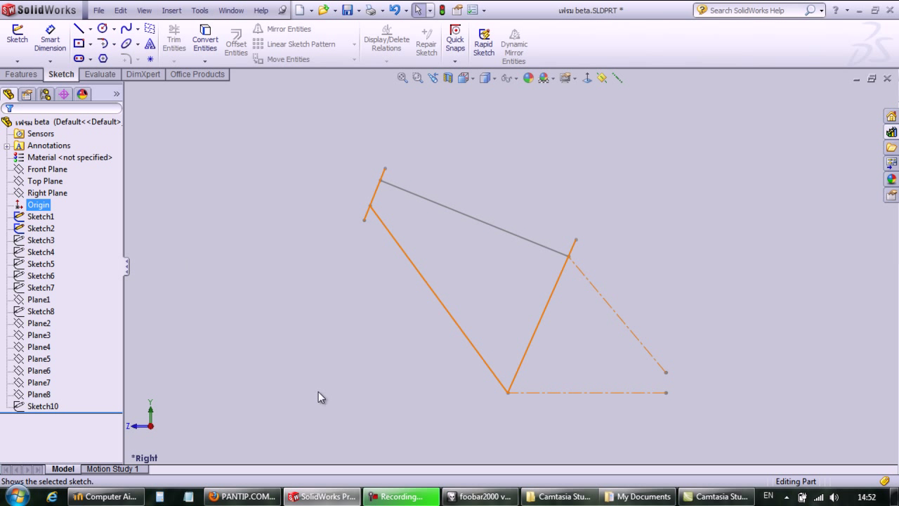
{"action": "middle_click_drag", "start_coordinate": [236, 340], "coordinate": [217, 337]}
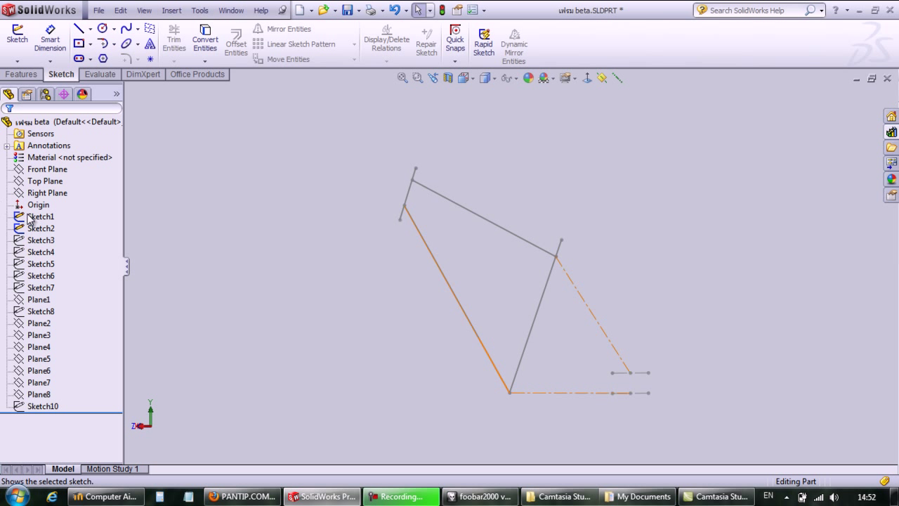
{"action": "left_click", "coordinate": [47, 231]}
{"action": "left_click", "coordinate": [33, 172]}
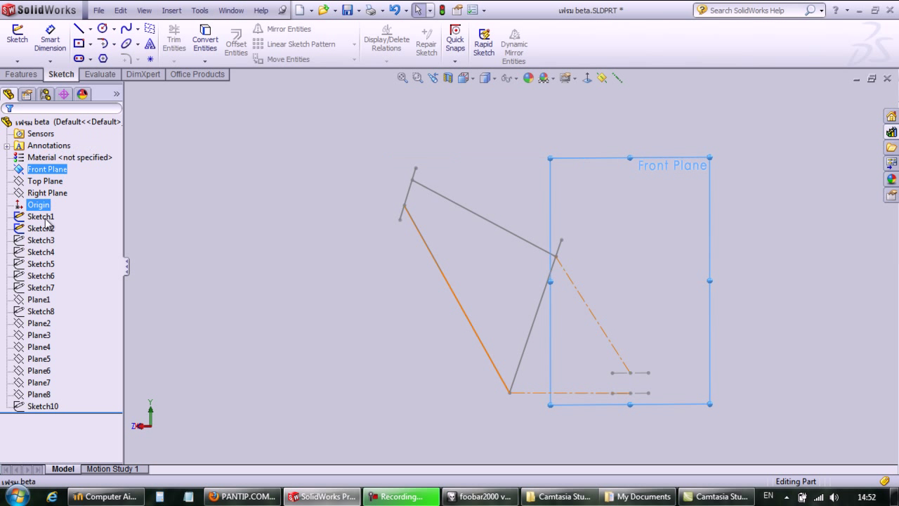
{"action": "left_click", "coordinate": [601, 77]}
{"action": "left_click", "coordinate": [410, 362]}
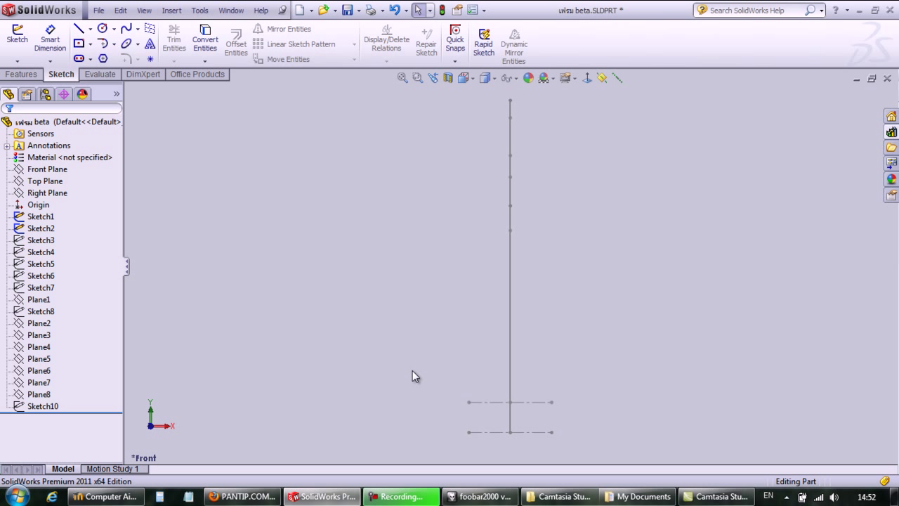
{"action": "left_click", "coordinate": [43, 228]}
{"action": "left_click", "coordinate": [54, 190]}
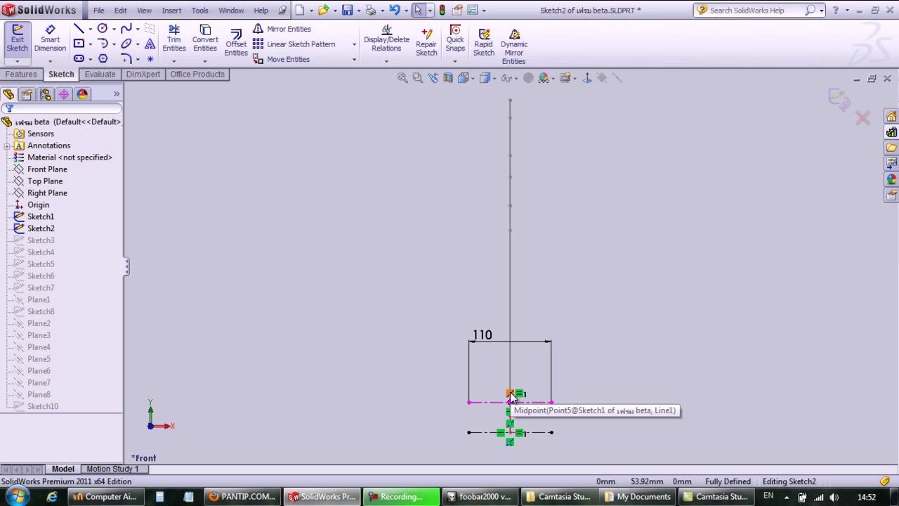
{"action": "left_click", "coordinate": [526, 337]}
{"action": "left_click", "coordinate": [401, 340]}
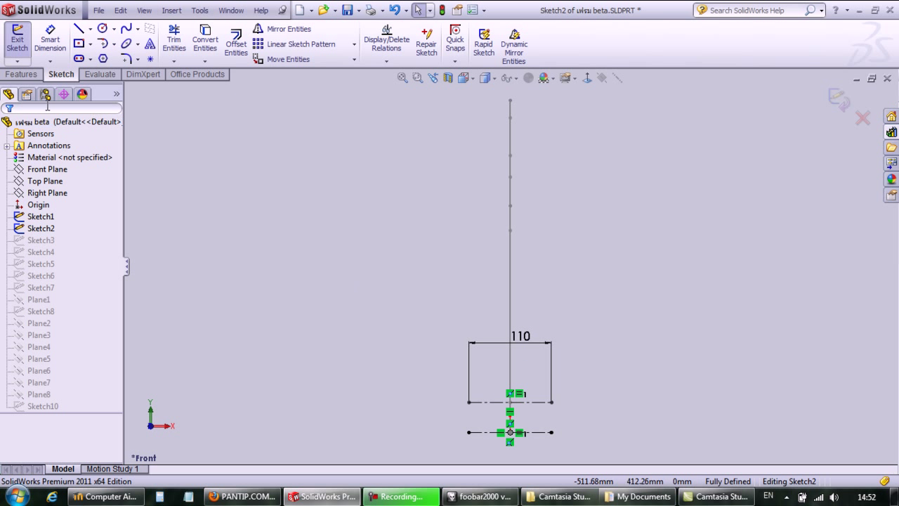
{"action": "left_click", "coordinate": [17, 39]}
{"action": "left_click", "coordinate": [39, 240]}
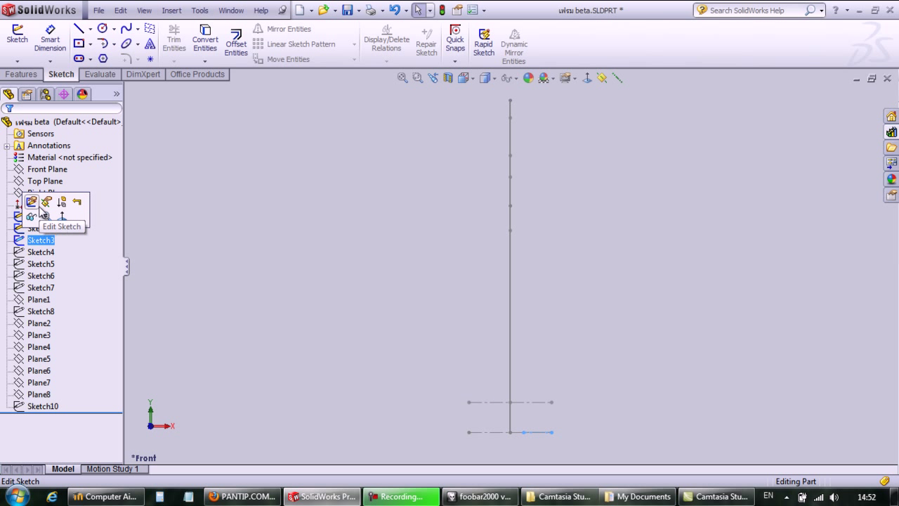
Open Sketch3, view it normal to the Top Plane zoomed in, then exit and select Sketch4
{"action": "left_click", "coordinate": [36, 203]}
{"action": "mouse_move", "coordinate": [334, 271]}
{"action": "middle_mouse_down"}
{"action": "mouse_move", "coordinate": [355, 251]}
{"action": "mouse_move", "coordinate": [368, 325]}
{"action": "mouse_move", "coordinate": [311, 326]}
{"action": "mouse_move", "coordinate": [669, 377]}
{"action": "middle_mouse_up"}
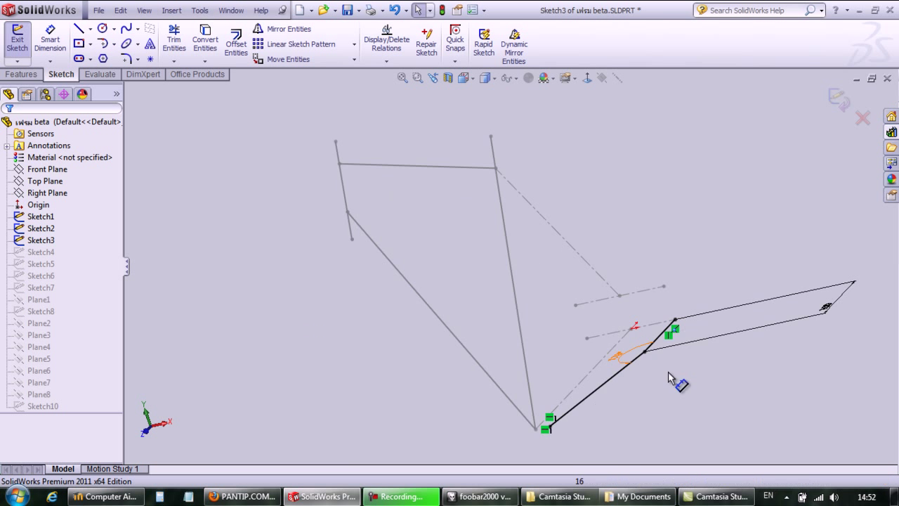
{"action": "scroll", "coordinate": [668, 377], "scroll_direction": "down", "scroll_amount": 2}
{"action": "left_click", "coordinate": [42, 181]}
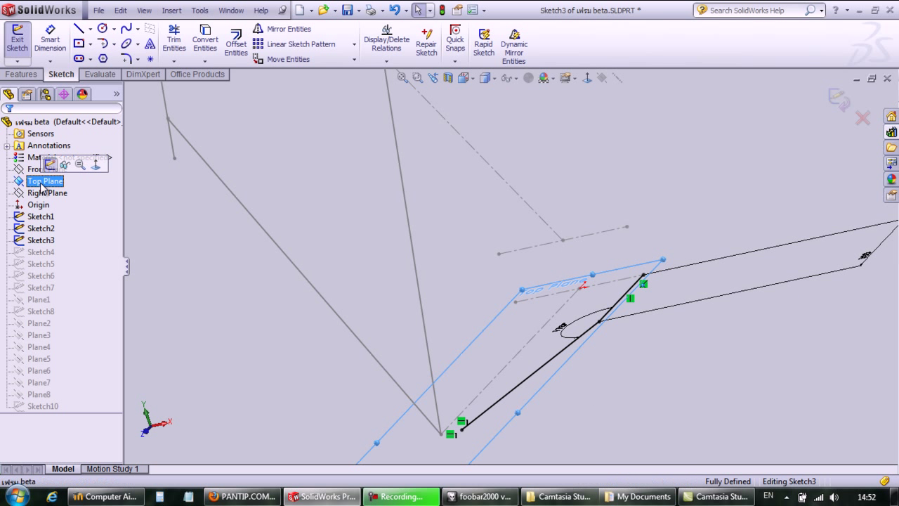
{"action": "left_click", "coordinate": [592, 80]}
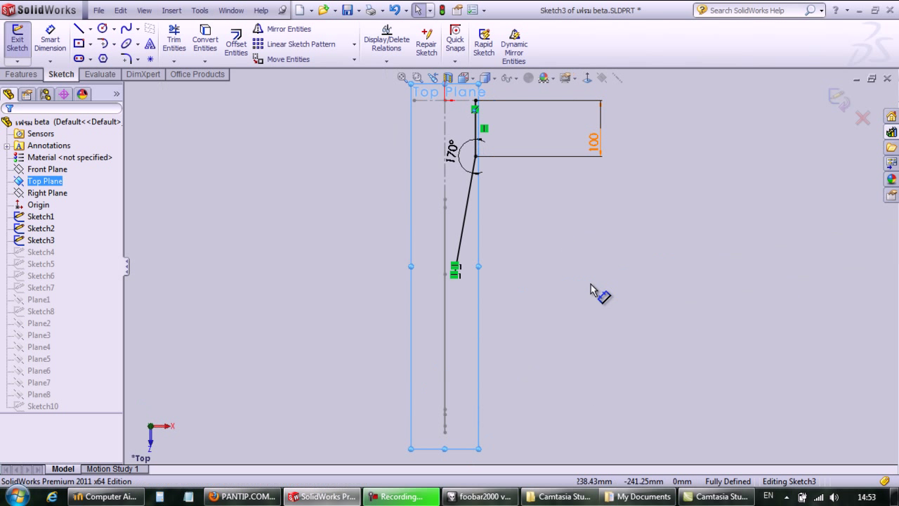
{"action": "scroll", "coordinate": [536, 199], "scroll_direction": "down", "scroll_amount": 5}
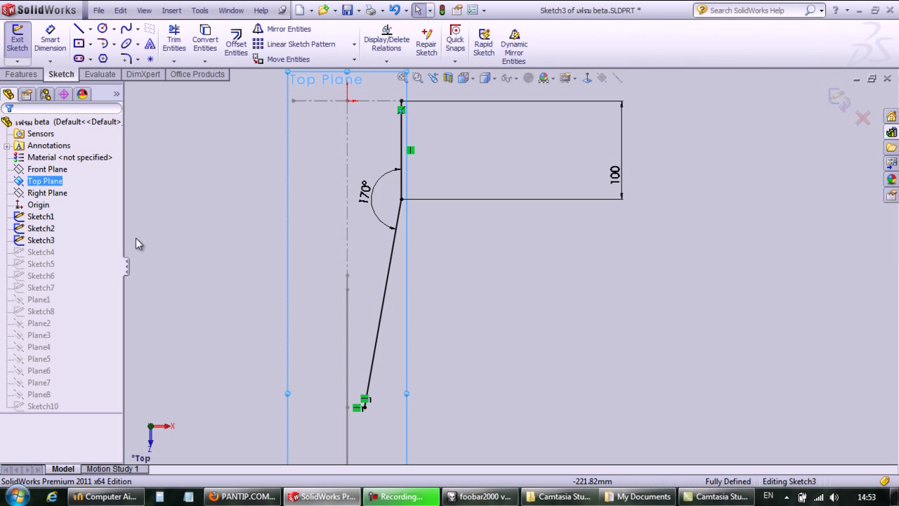
{"action": "left_click", "coordinate": [16, 39]}
{"action": "left_click", "coordinate": [37, 252]}
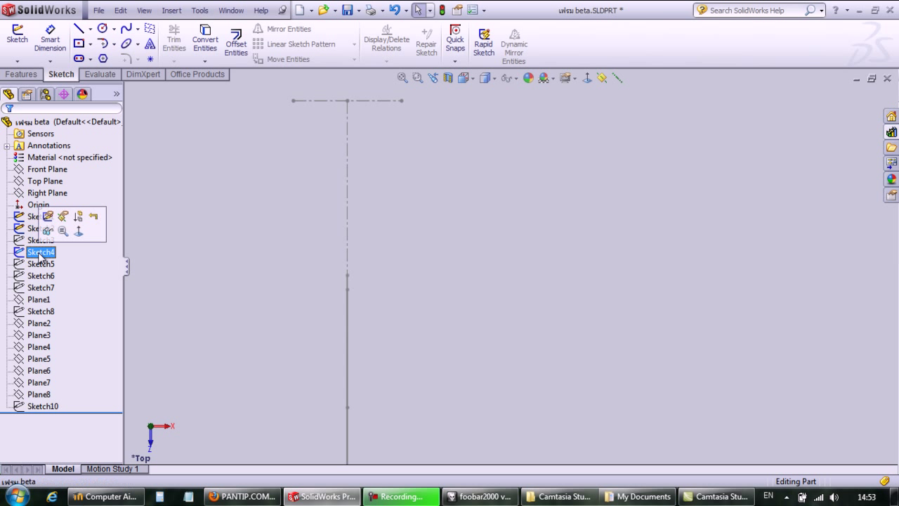
Open Sketch4 for editing and rotate the view to show the whole frame in 3D
{"action": "left_click", "coordinate": [40, 240]}
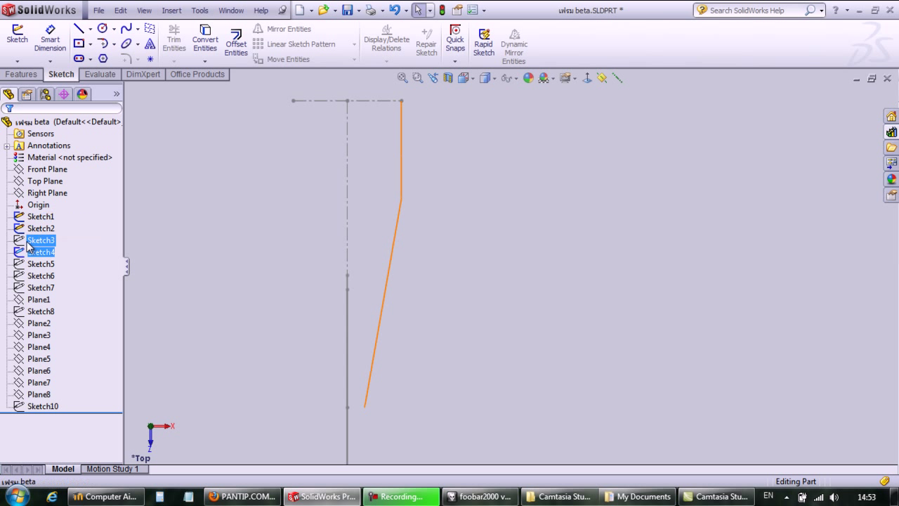
{"action": "left_click", "coordinate": [35, 215]}
{"action": "left_click", "coordinate": [37, 251]}
{"action": "right_click", "coordinate": [40, 252]}
{"action": "left_click", "coordinate": [36, 252]}
{"action": "right_click", "coordinate": [37, 251]}
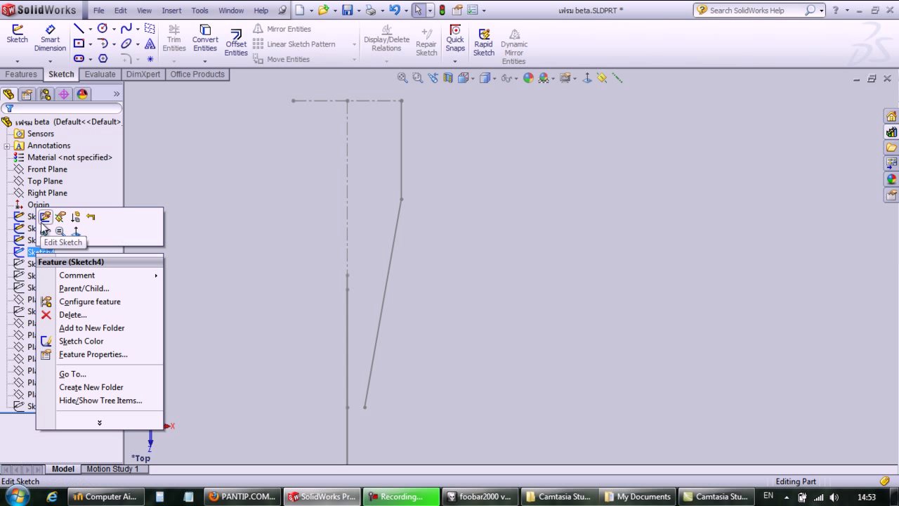
{"action": "left_click", "coordinate": [48, 229]}
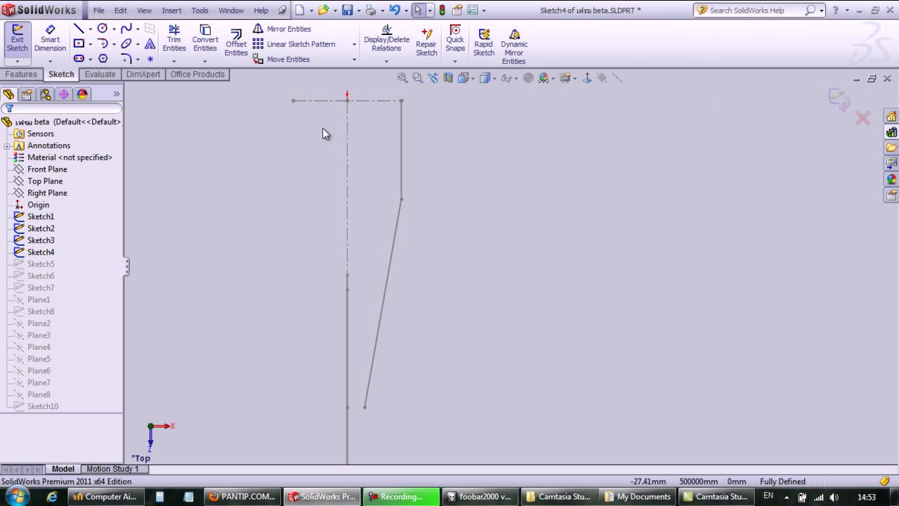
{"action": "mouse_move", "coordinate": [226, 232]}
{"action": "middle_mouse_down"}
{"action": "mouse_move", "coordinate": [308, 239]}
{"action": "mouse_move", "coordinate": [487, 309]}
{"action": "mouse_move", "coordinate": [497, 337]}
{"action": "mouse_move", "coordinate": [580, 398]}
{"action": "mouse_move", "coordinate": [556, 380]}
{"action": "mouse_move", "coordinate": [531, 311]}
{"action": "mouse_move", "coordinate": [522, 203]}
{"action": "mouse_move", "coordinate": [385, 134]}
{"action": "mouse_move", "coordinate": [401, 116]}
{"action": "mouse_move", "coordinate": [437, 123]}
{"action": "mouse_move", "coordinate": [430, 93]}
{"action": "mouse_move", "coordinate": [238, 339]}
{"action": "mouse_move", "coordinate": [199, 335]}
{"action": "mouse_move", "coordinate": [207, 374]}
{"action": "middle_mouse_up"}
{"action": "mouse_move", "coordinate": [542, 347]}
{"action": "middle_mouse_down"}
{"action": "mouse_move", "coordinate": [534, 386]}
{"action": "mouse_move", "coordinate": [548, 372]}
{"action": "middle_mouse_up"}
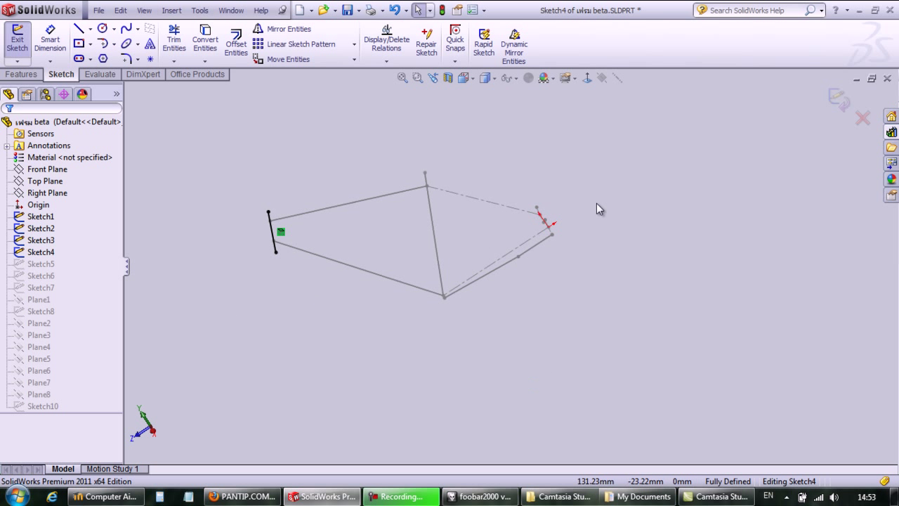
{"action": "mouse_move", "coordinate": [305, 217]}
{"action": "middle_mouse_down"}
{"action": "mouse_move", "coordinate": [227, 199]}
{"action": "mouse_move", "coordinate": [238, 188]}
{"action": "middle_mouse_up"}
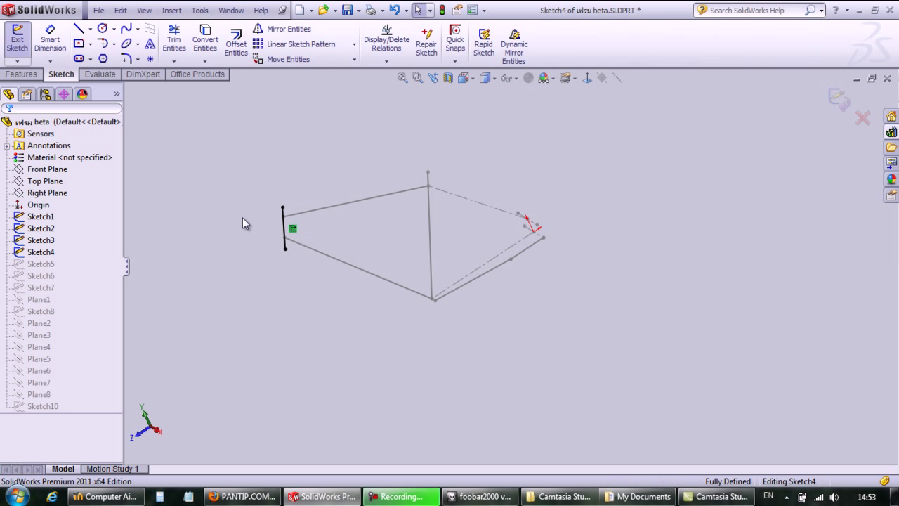
Display the Right Plane and inspect the head-tube line's vertical relation and 110 mm length
{"action": "left_click", "coordinate": [47, 193]}
{"action": "left_click", "coordinate": [150, 207]}
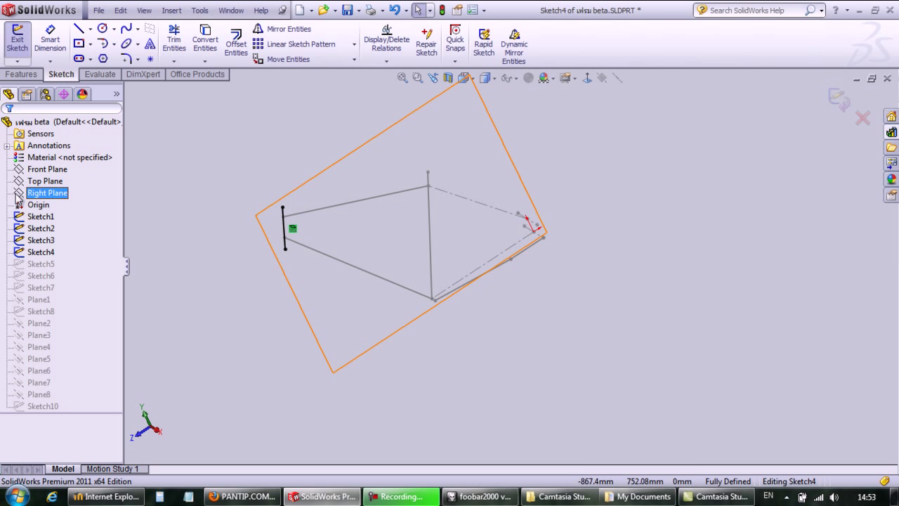
{"action": "left_click", "coordinate": [47, 193]}
{"action": "left_click", "coordinate": [232, 242]}
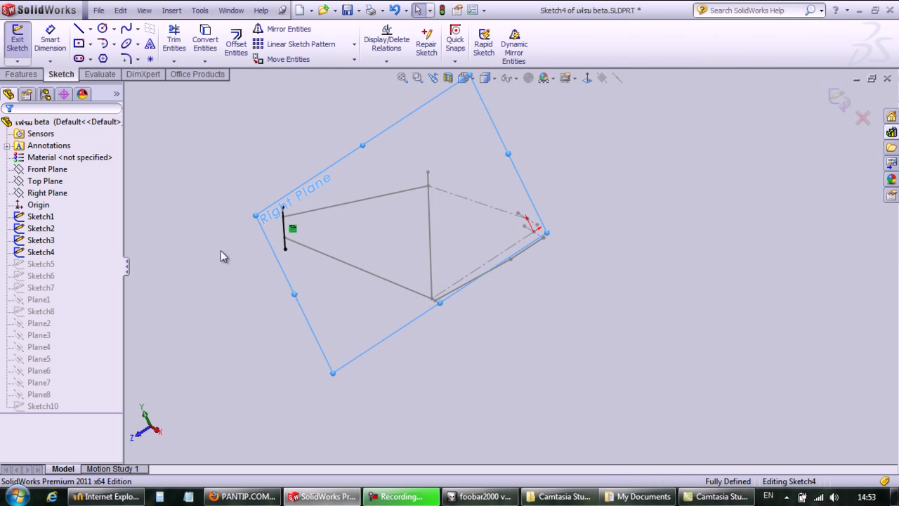
{"action": "left_click", "coordinate": [291, 230]}
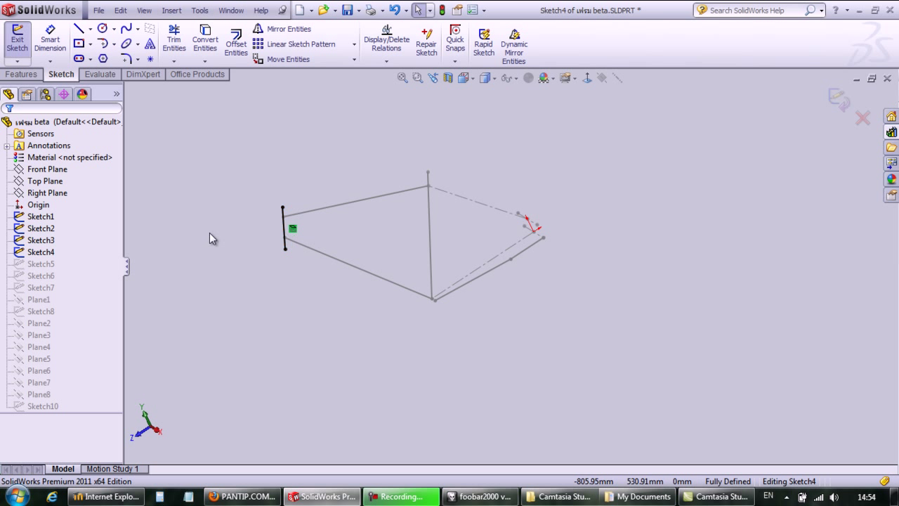
{"action": "left_click", "coordinate": [44, 219]}
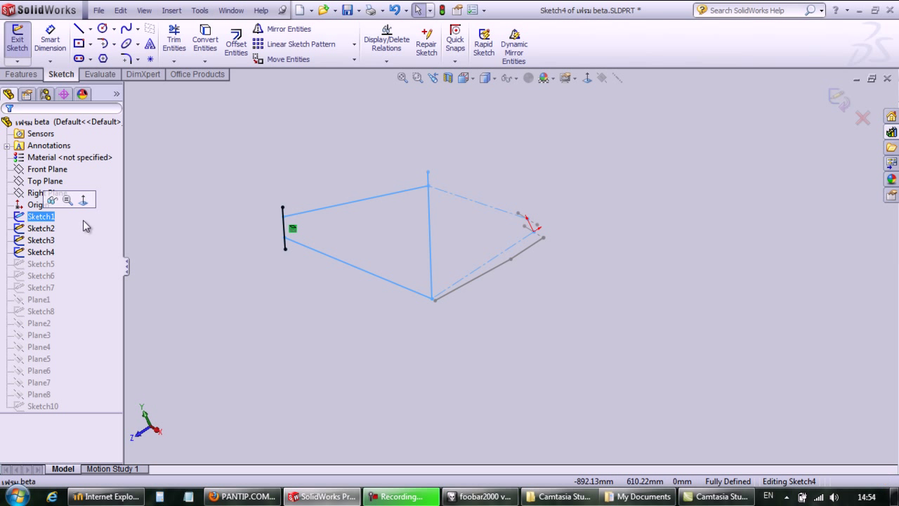
{"action": "left_click", "coordinate": [258, 239]}
{"action": "left_click", "coordinate": [286, 228]}
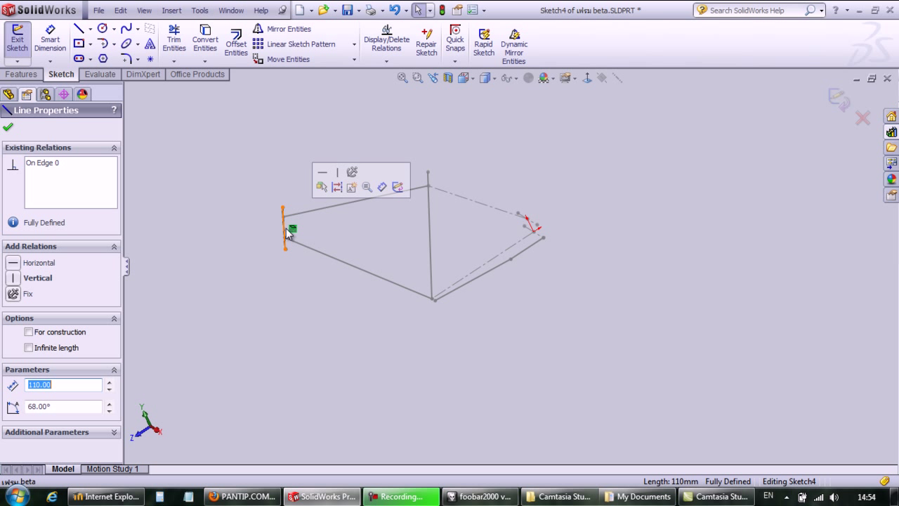
{"action": "left_click", "coordinate": [229, 201]}
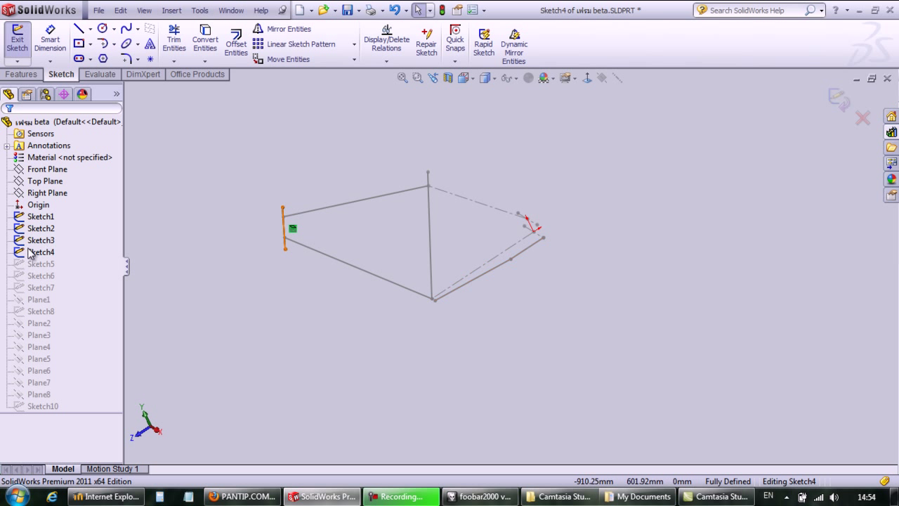
Exit Sketch4 and select the 110 mm vertical head-tube line
{"action": "left_click", "coordinate": [39, 229]}
{"action": "left_click", "coordinate": [41, 252]}
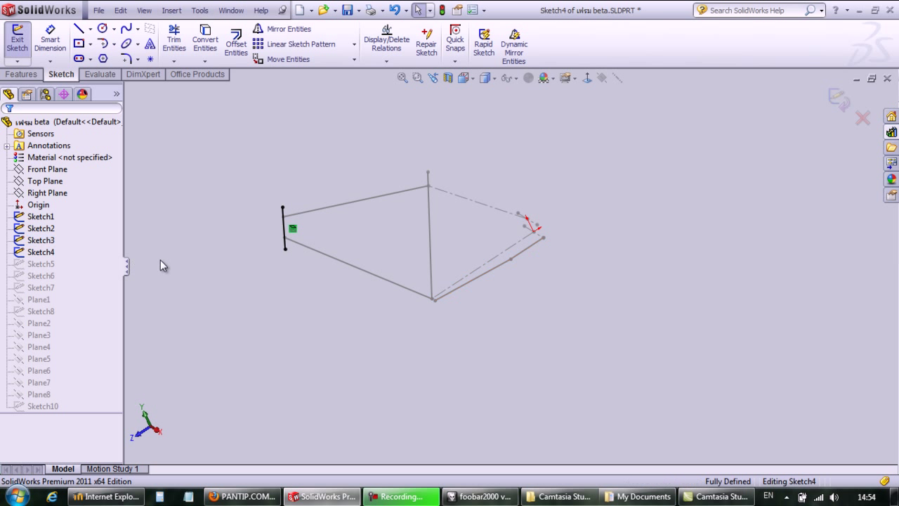
{"action": "left_click", "coordinate": [25, 256]}
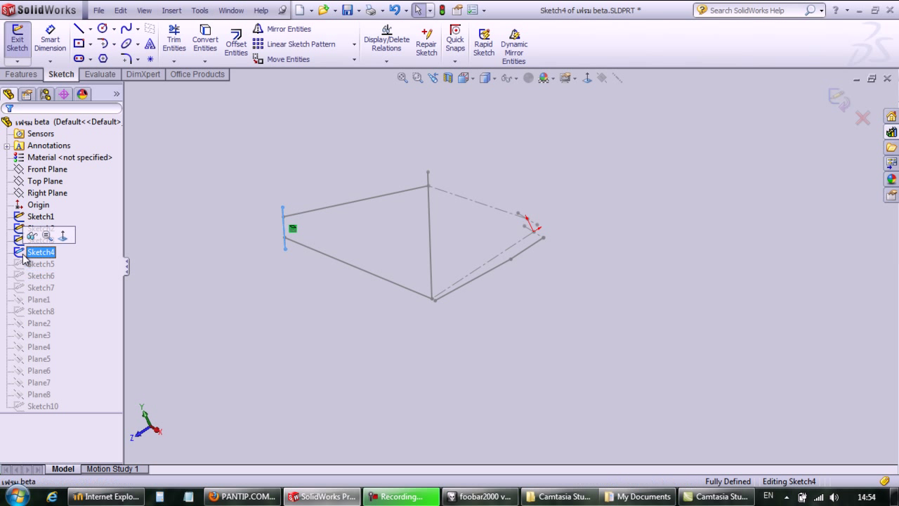
{"action": "left_click", "coordinate": [13, 36]}
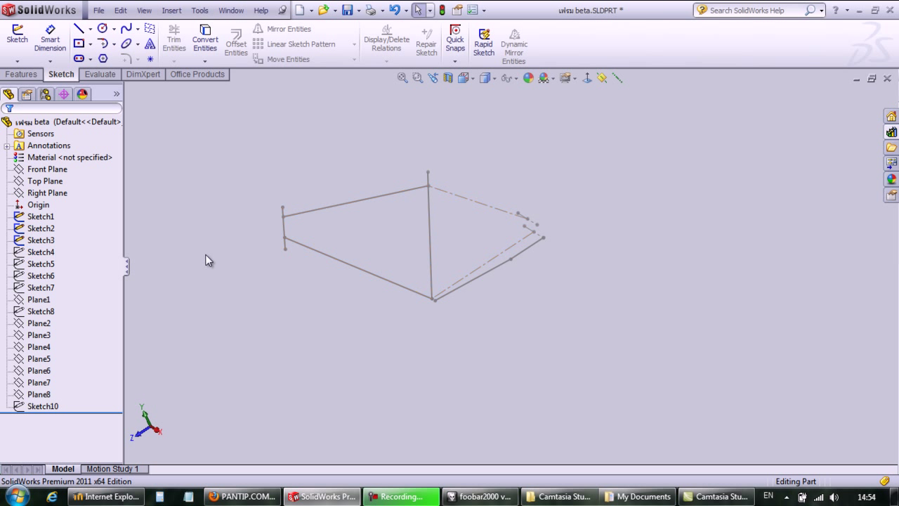
{"action": "left_click", "coordinate": [284, 227]}
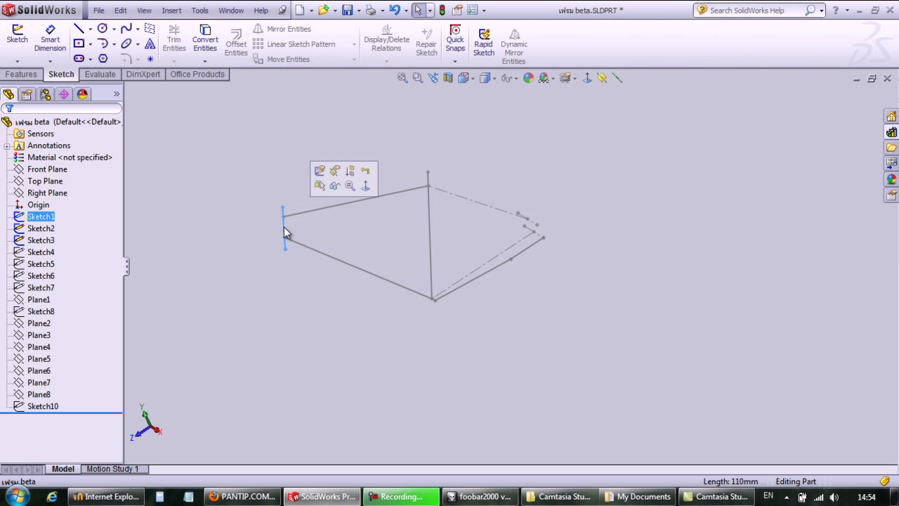
Convert the 110 mm Sketch1 line into a new Sketch11 on the Right Plane and close it
{"action": "left_click", "coordinate": [48, 193]}
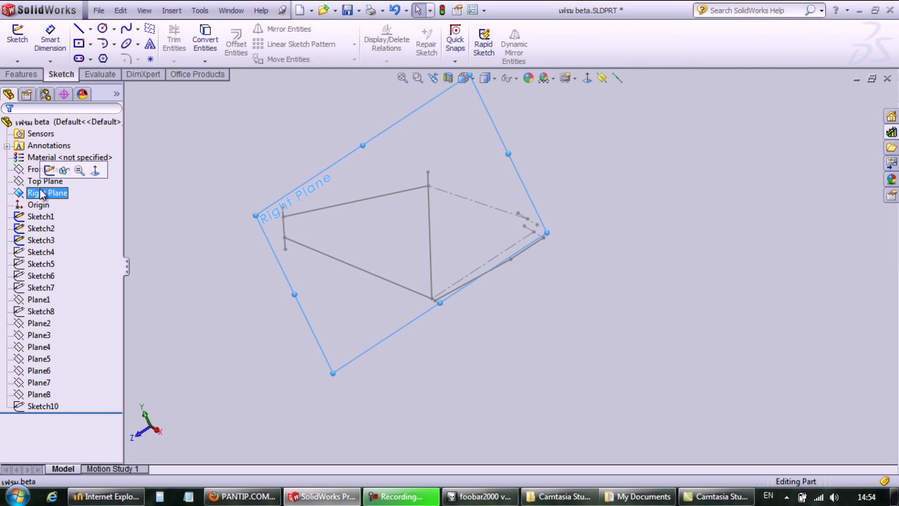
{"action": "left_click", "coordinate": [283, 231]}
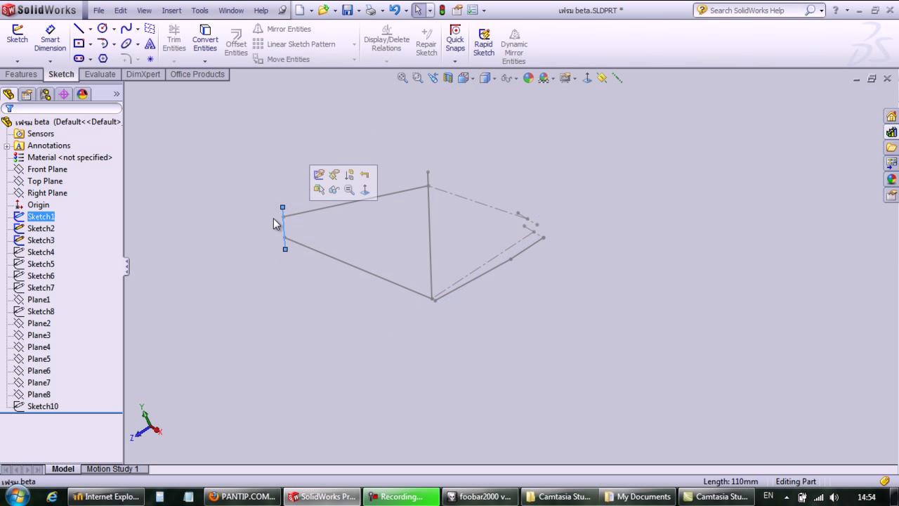
{"action": "left_click", "coordinate": [47, 194]}
{"action": "left_click", "coordinate": [47, 211]}
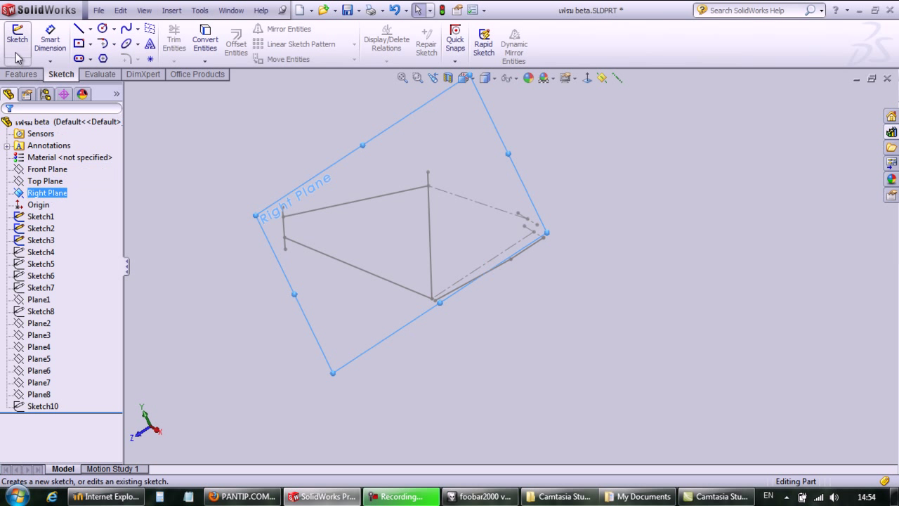
{"action": "left_click", "coordinate": [283, 227]}
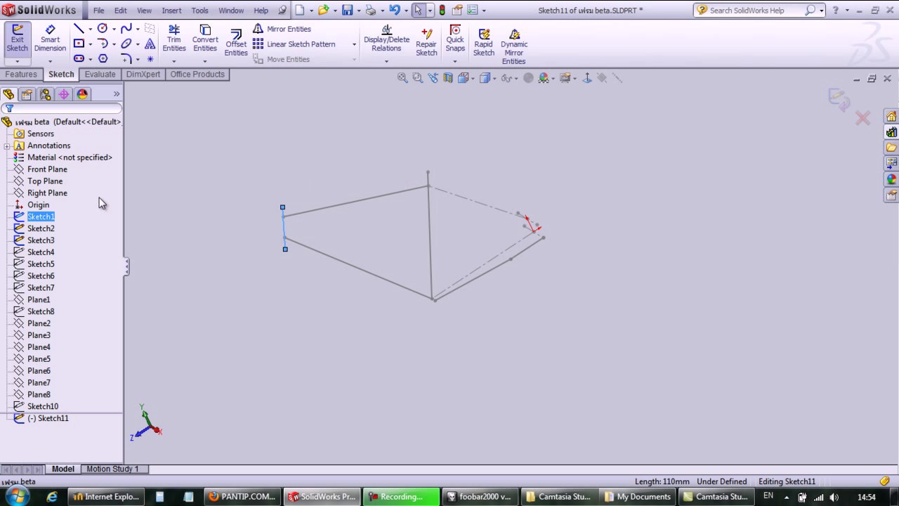
{"action": "left_click", "coordinate": [205, 39]}
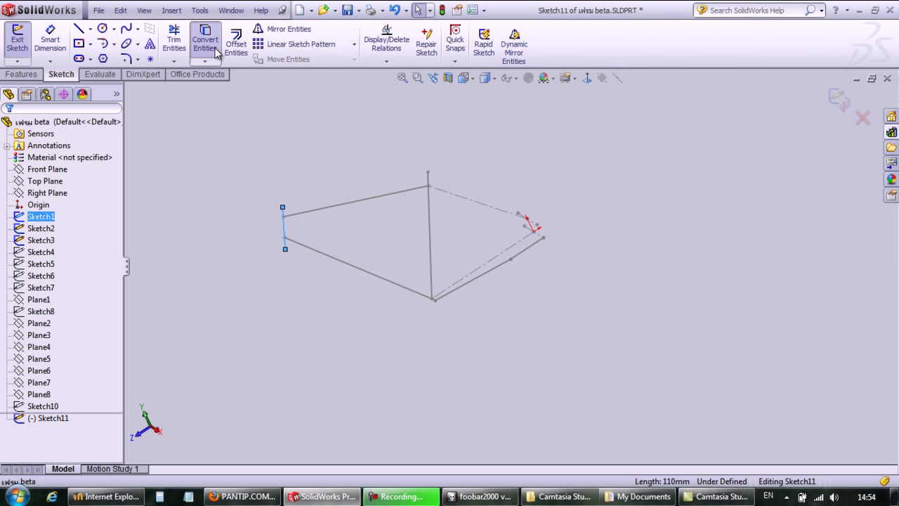
{"action": "left_click", "coordinate": [9, 129]}
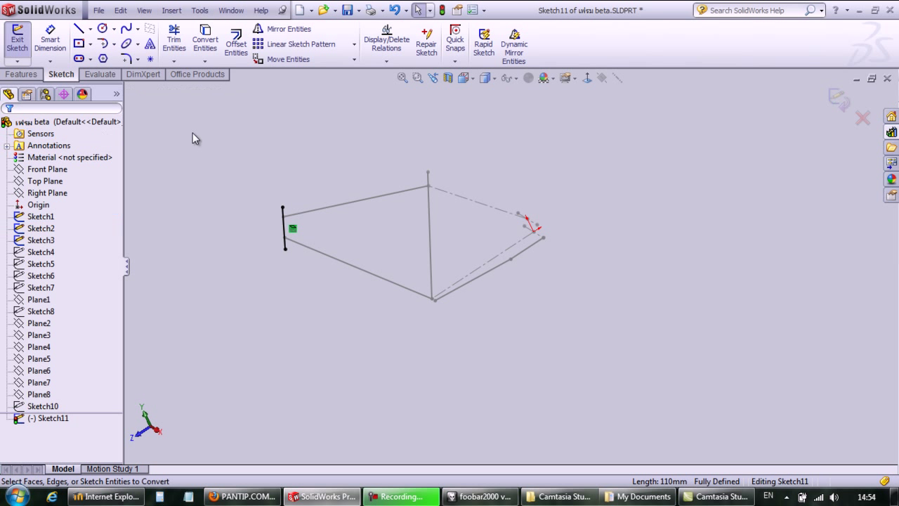
{"action": "left_click", "coordinate": [17, 38]}
{"action": "left_click", "coordinate": [235, 169]}
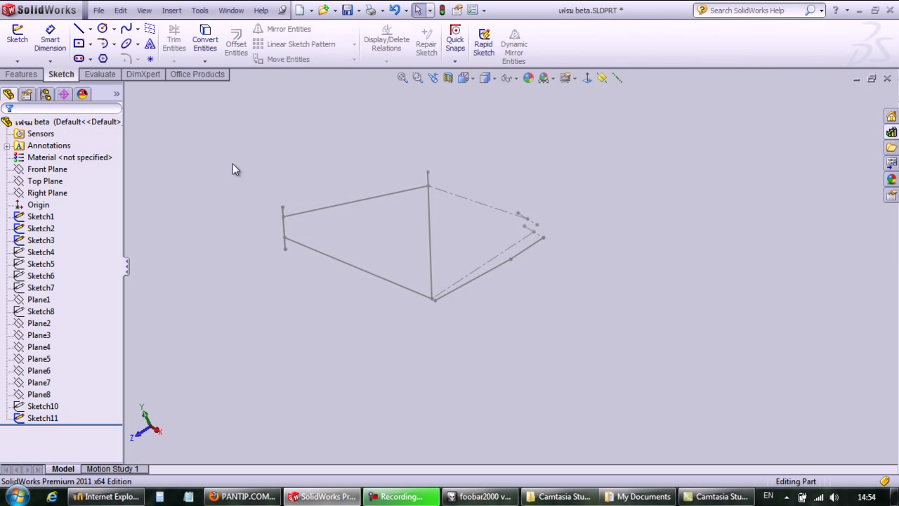
Delete the newly created Sketch11
{"action": "left_click", "coordinate": [46, 418]}
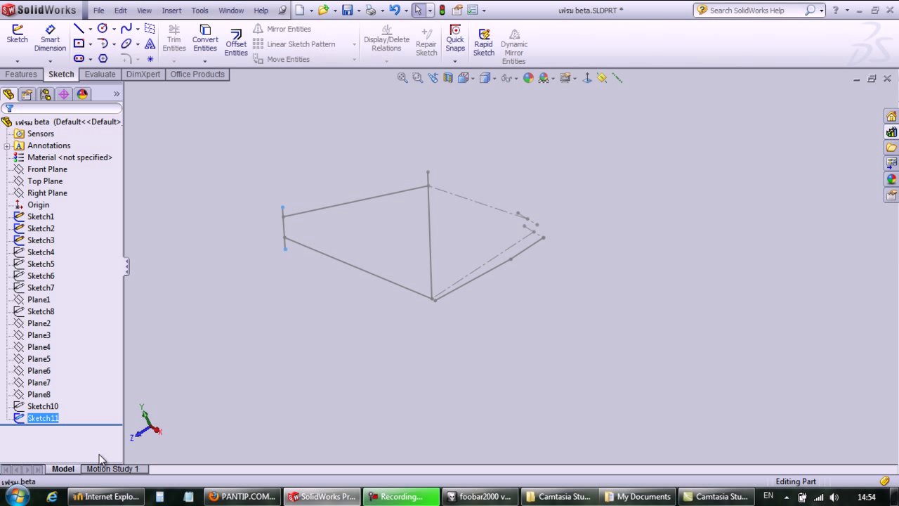
{"action": "key", "text": "Delete"}
{"action": "key", "text": "Return"}
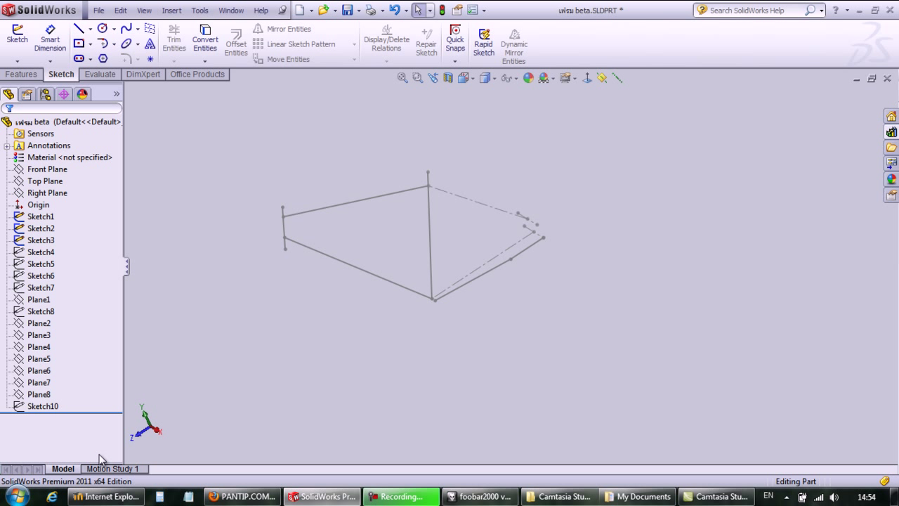
Open and close Sketch4, Sketch5 and Sketch6 in turn to review them
{"action": "left_click", "coordinate": [40, 252]}
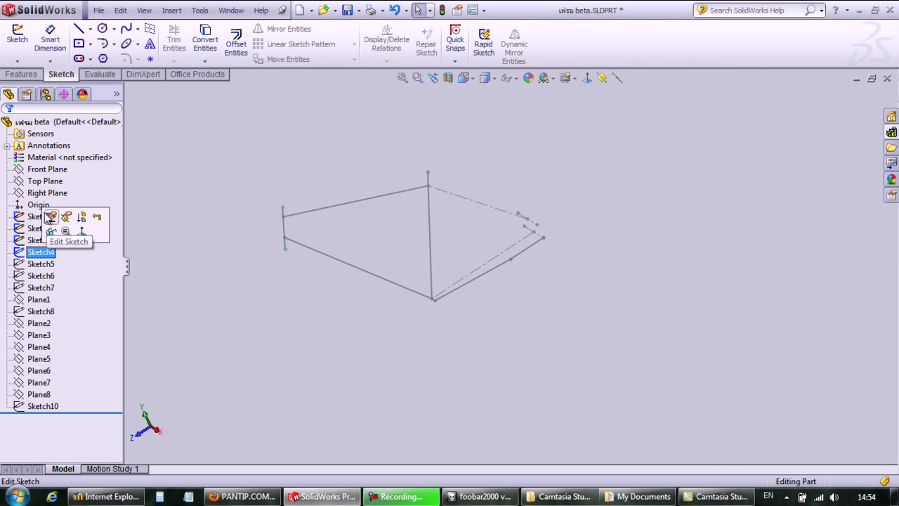
{"action": "left_click", "coordinate": [51, 217]}
{"action": "right_click", "coordinate": [33, 263]}
{"action": "left_click", "coordinate": [34, 264]}
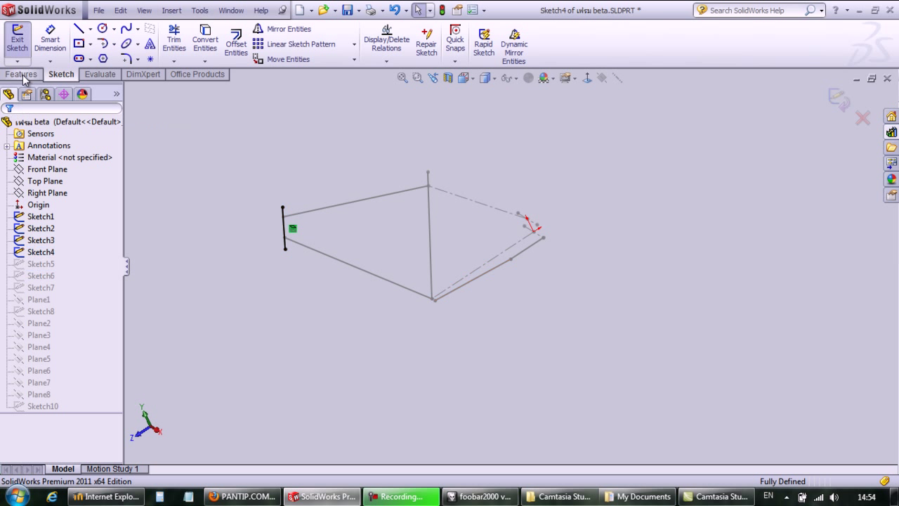
{"action": "left_click", "coordinate": [31, 225]}
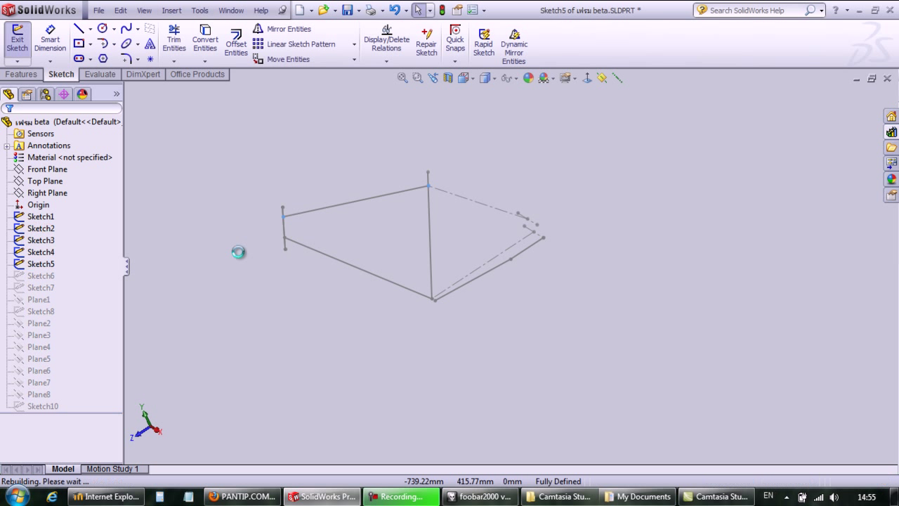
{"action": "left_click", "coordinate": [17, 39]}
{"action": "left_click", "coordinate": [31, 277]}
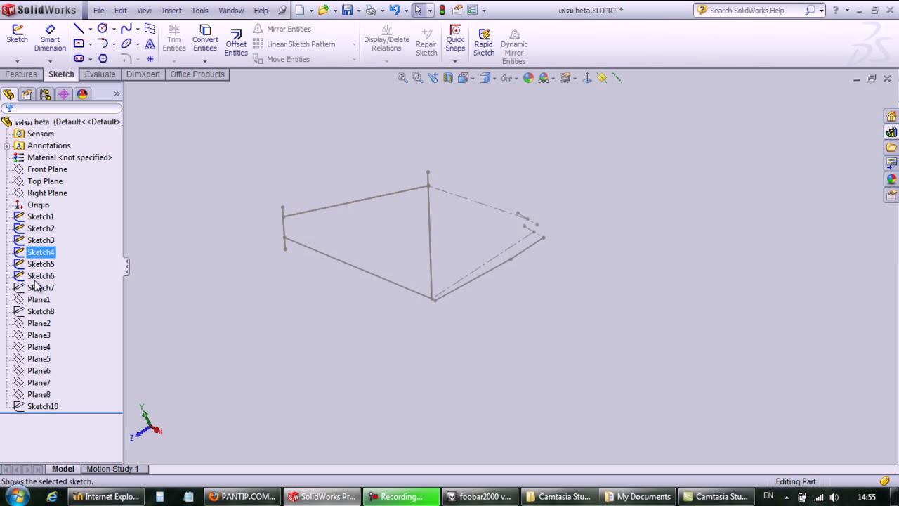
{"action": "left_click", "coordinate": [40, 243]}
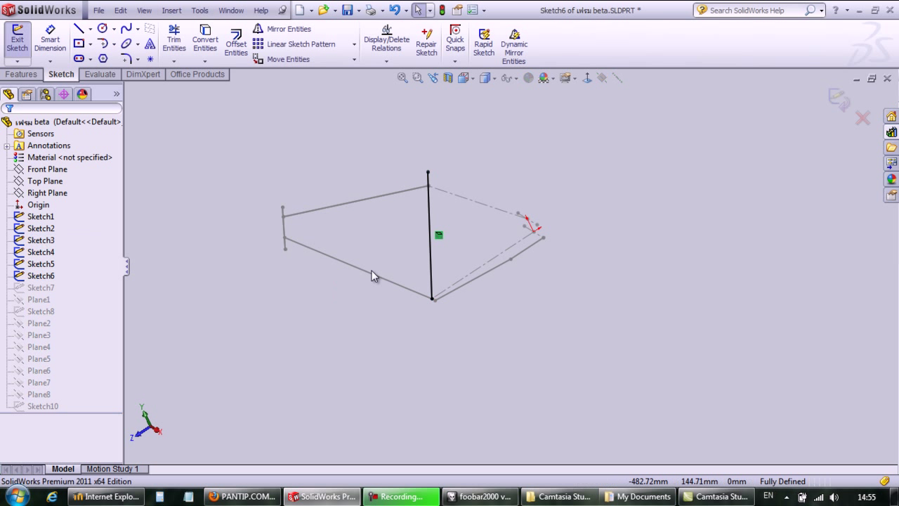
{"action": "left_click", "coordinate": [17, 38]}
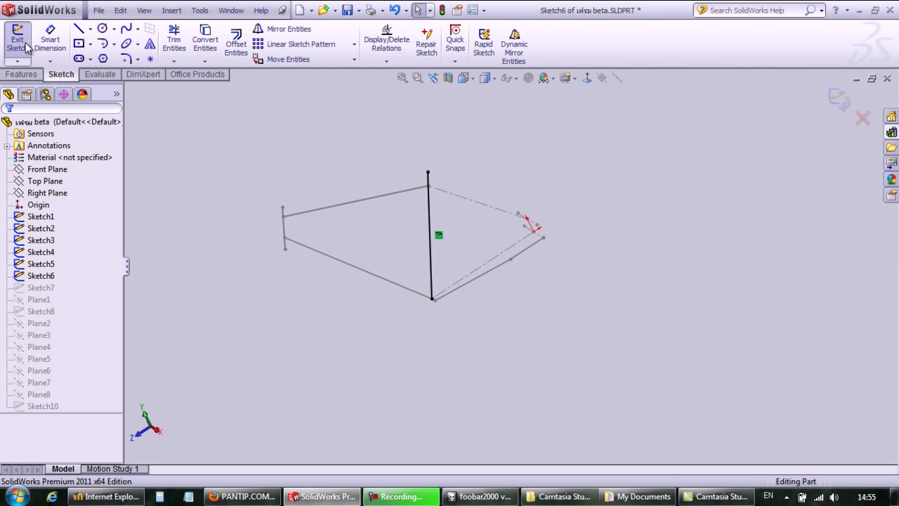
{"action": "left_click", "coordinate": [40, 289]}
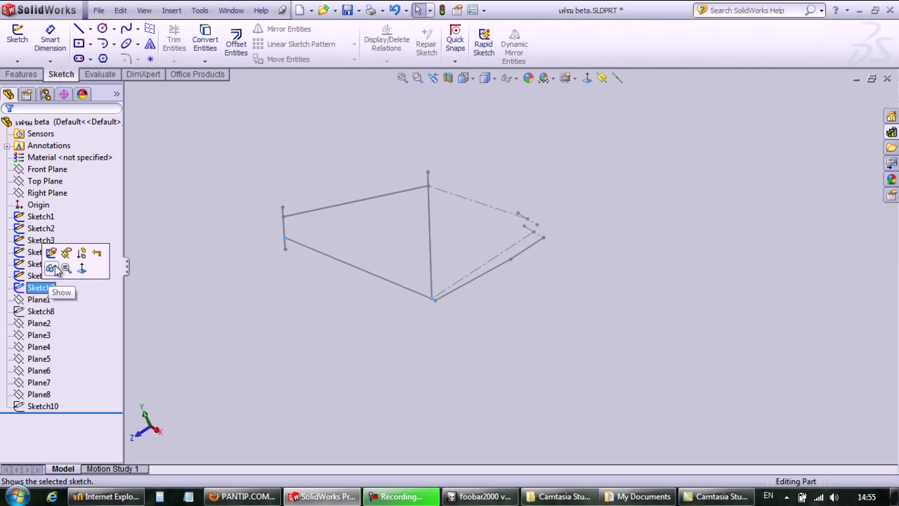
Show Sketch7 and open it briefly to confirm its lower frame line is fully defined
{"action": "left_click", "coordinate": [55, 265]}
{"action": "left_click", "coordinate": [41, 288]}
{"action": "right_click", "coordinate": [41, 288]}
{"action": "left_click", "coordinate": [49, 253]}
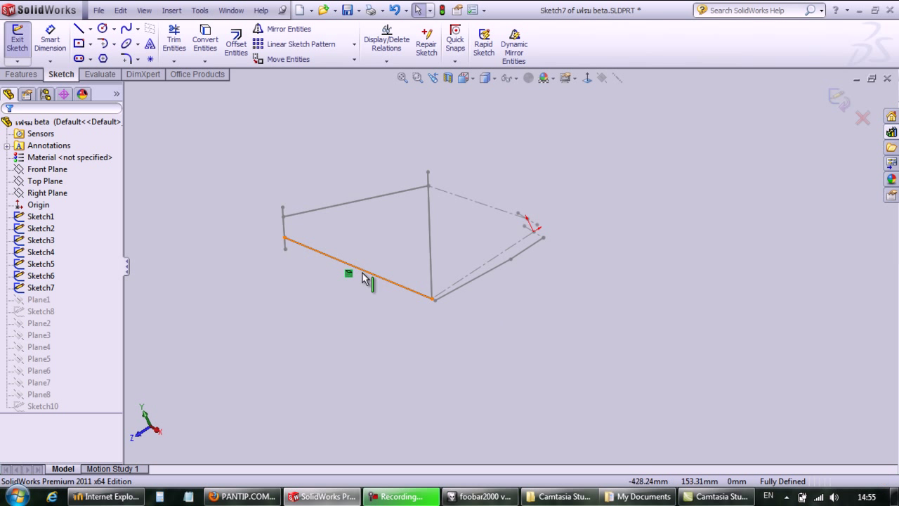
{"action": "left_click", "coordinate": [19, 40]}
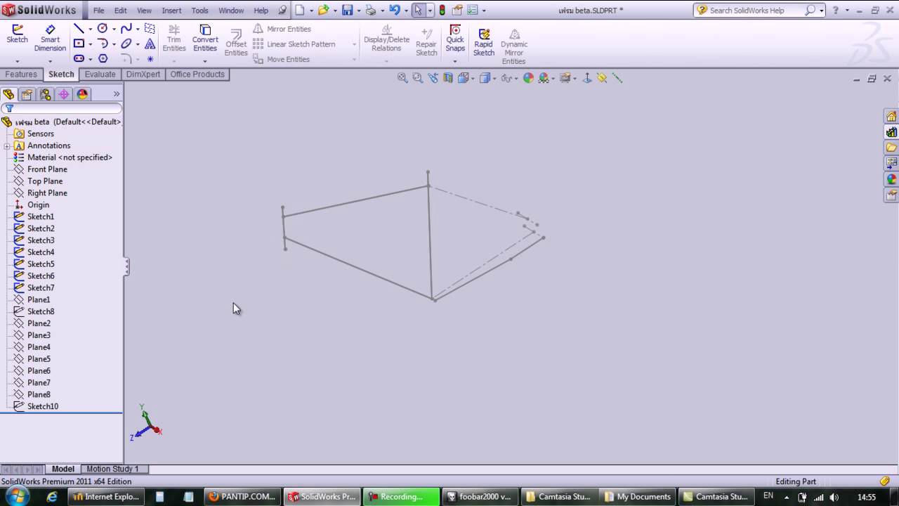
{"action": "left_click", "coordinate": [35, 205]}
Hide Sketch1's dashed construction lines and inspect the head tube point and short rear line
{"action": "left_click", "coordinate": [32, 217], "text": "ctrl"}
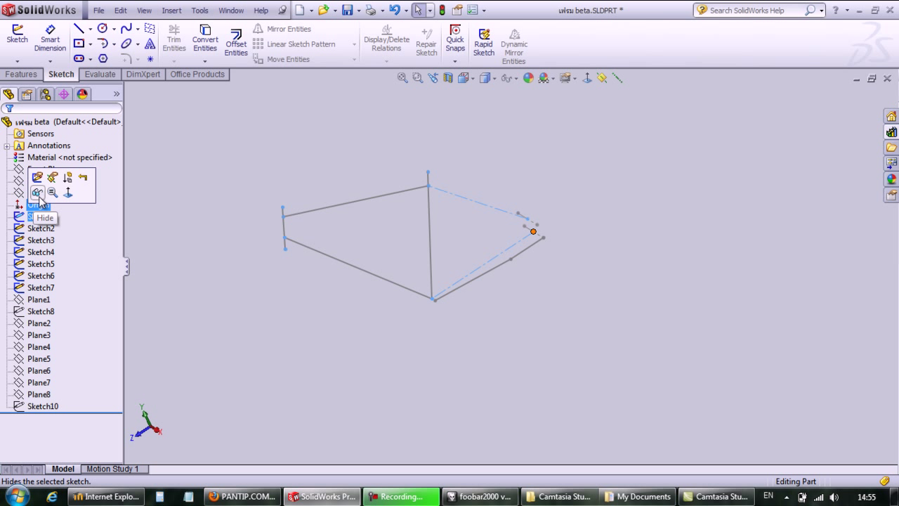
{"action": "left_click", "coordinate": [38, 193]}
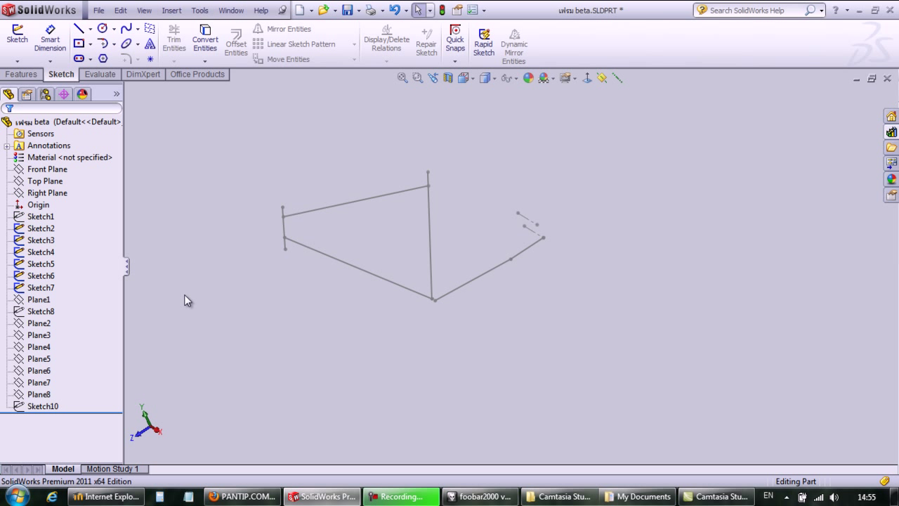
{"action": "mouse_move", "coordinate": [337, 365]}
{"action": "middle_mouse_down"}
{"action": "mouse_move", "coordinate": [335, 393]}
{"action": "mouse_move", "coordinate": [307, 394]}
{"action": "middle_mouse_up"}
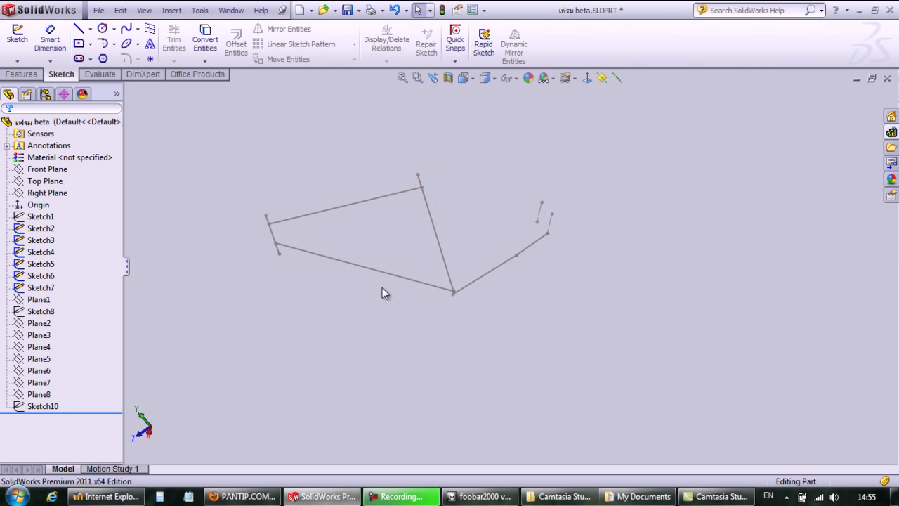
{"action": "scroll", "coordinate": [607, 279], "scroll_direction": "down", "scroll_amount": 2}
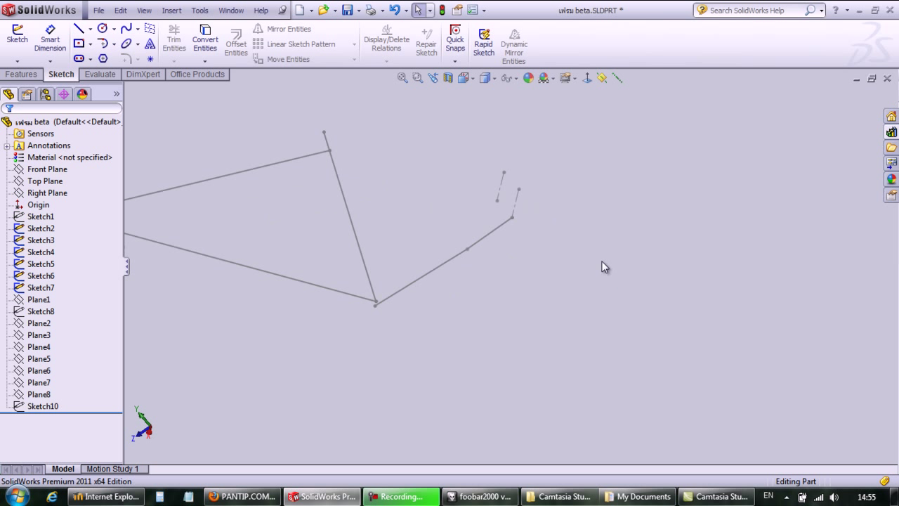
{"action": "left_click", "coordinate": [330, 151]}
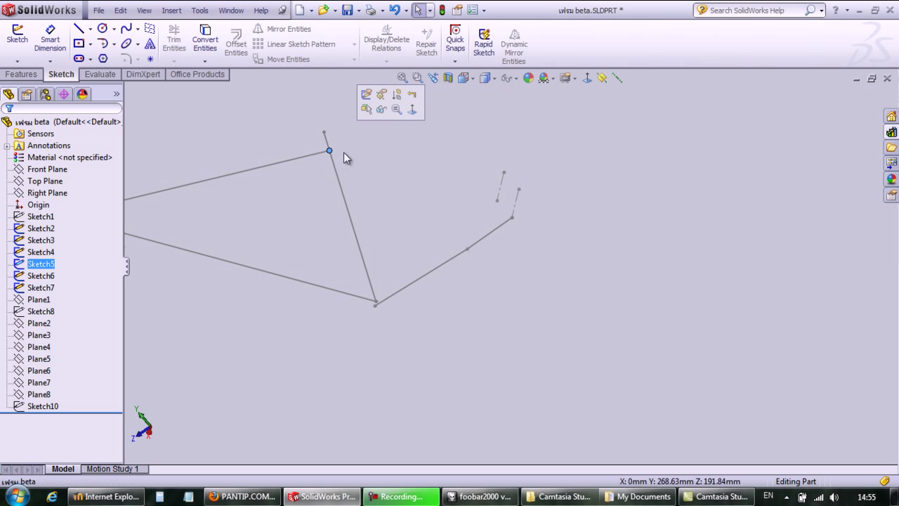
{"action": "left_click", "coordinate": [501, 198], "text": "ctrl"}
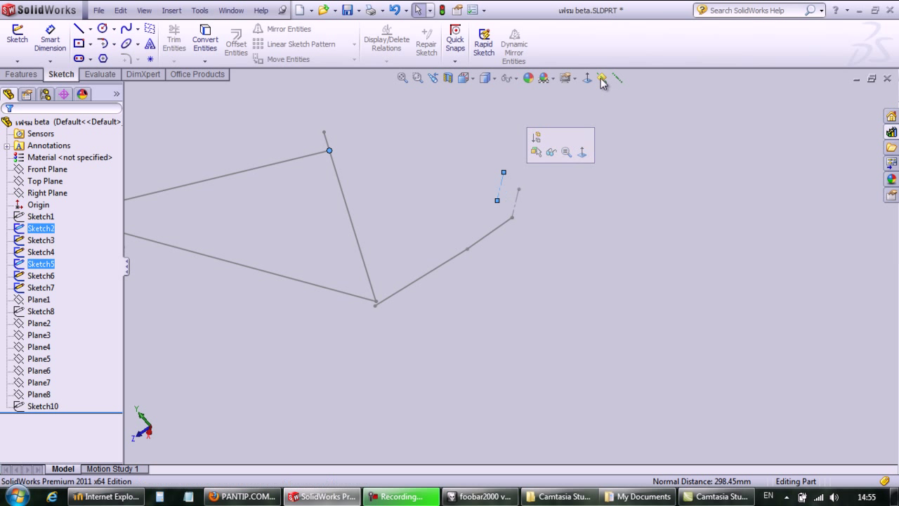
Show Plane1 and the tapered Sketch8 profile, then bring up Sketch8's context menu
{"action": "left_click", "coordinate": [39, 299]}
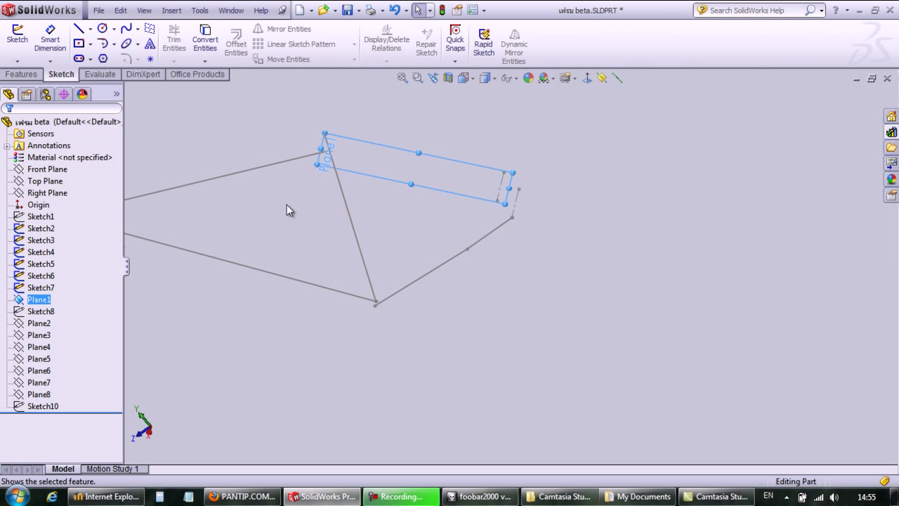
{"action": "left_click", "coordinate": [40, 311], "text": "ctrl"}
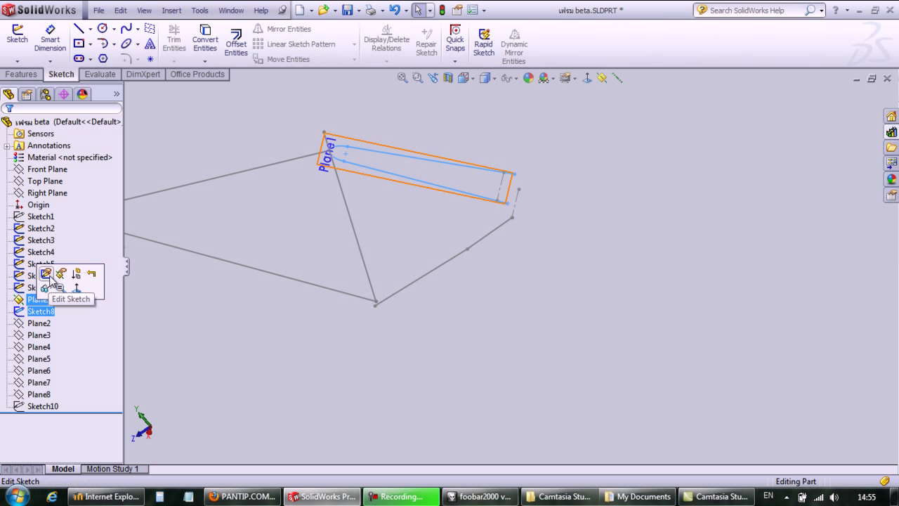
{"action": "left_click", "coordinate": [46, 289]}
{"action": "scroll", "coordinate": [562, 248], "scroll_direction": "down", "scroll_amount": 2}
{"action": "left_click", "coordinate": [39, 323]}
{"action": "right_click", "coordinate": [41, 313]}
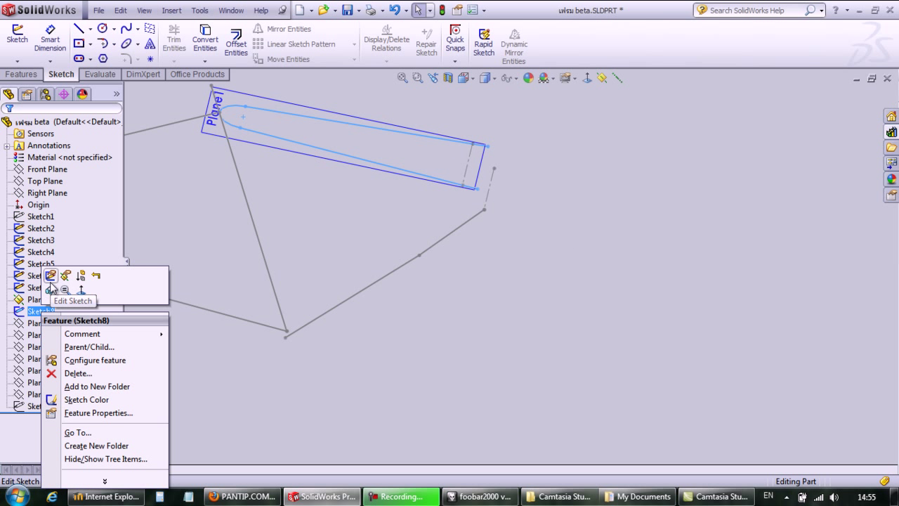
{"action": "left_click", "coordinate": [64, 269]}
{"action": "left_click", "coordinate": [586, 79]}
{"action": "scroll", "coordinate": [561, 362], "scroll_direction": "down", "scroll_amount": 3}
{"action": "scroll", "coordinate": [435, 406], "scroll_direction": "down", "scroll_amount": 2}
{"action": "scroll", "coordinate": [445, 400], "scroll_direction": "up", "scroll_amount": 3}
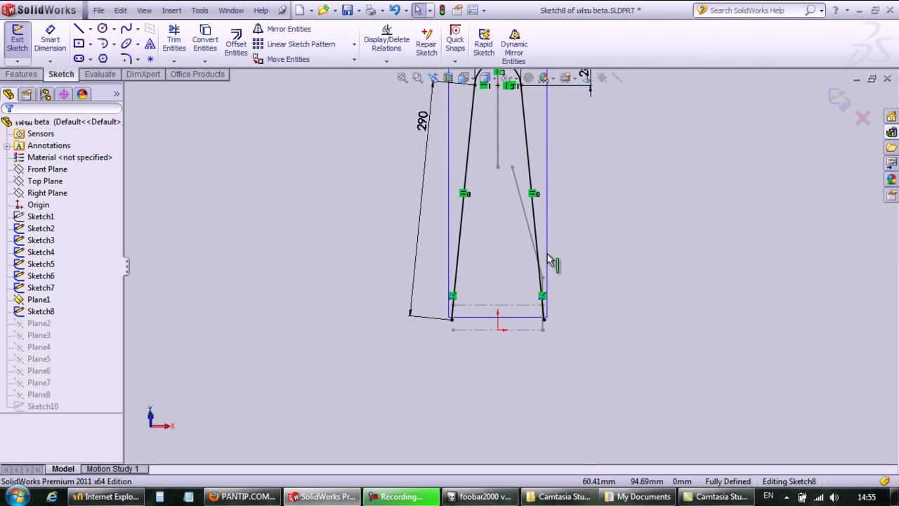
{"action": "scroll", "coordinate": [558, 232], "scroll_direction": "down", "scroll_amount": 2}
{"action": "key", "text": "ctrl+Left"}
{"action": "key", "text": "ctrl+Down"}
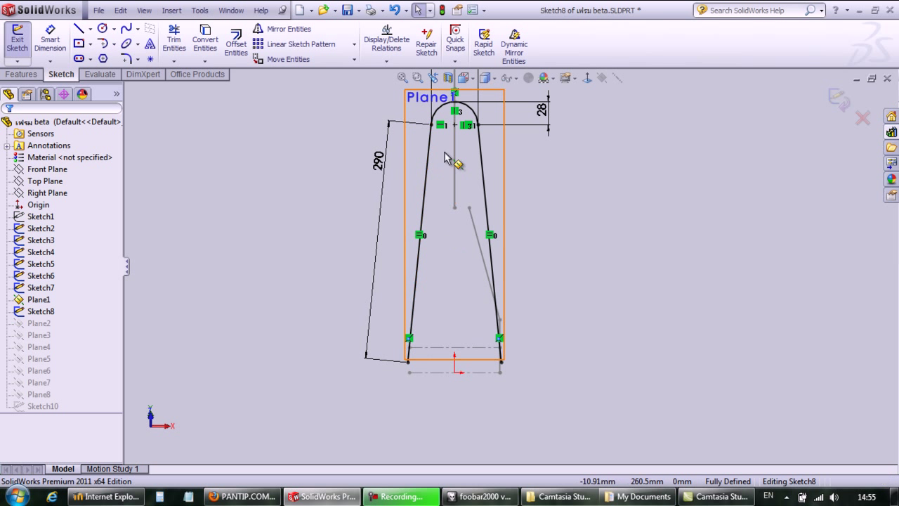
{"action": "left_click", "coordinate": [409, 342]}
{"action": "key", "text": "Escape"}
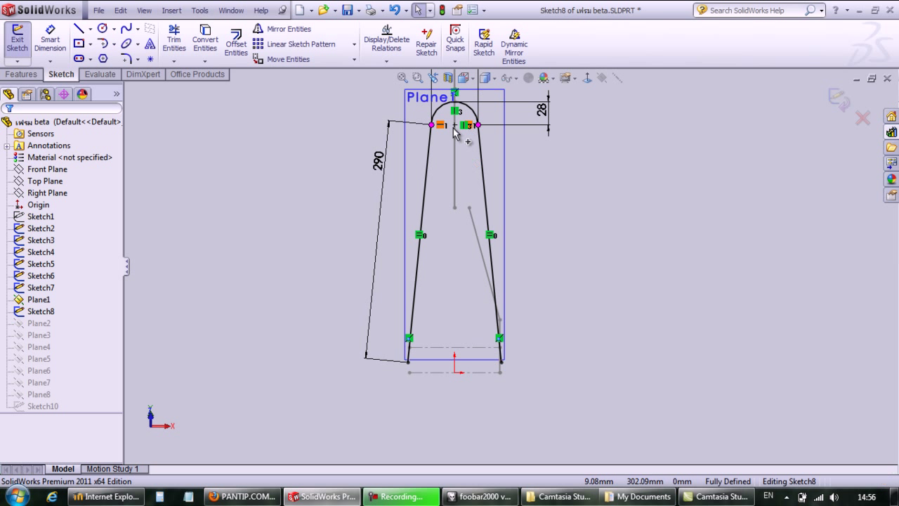
{"action": "left_click", "coordinate": [432, 125]}
{"action": "left_click", "coordinate": [476, 125], "text": "ctrl"}
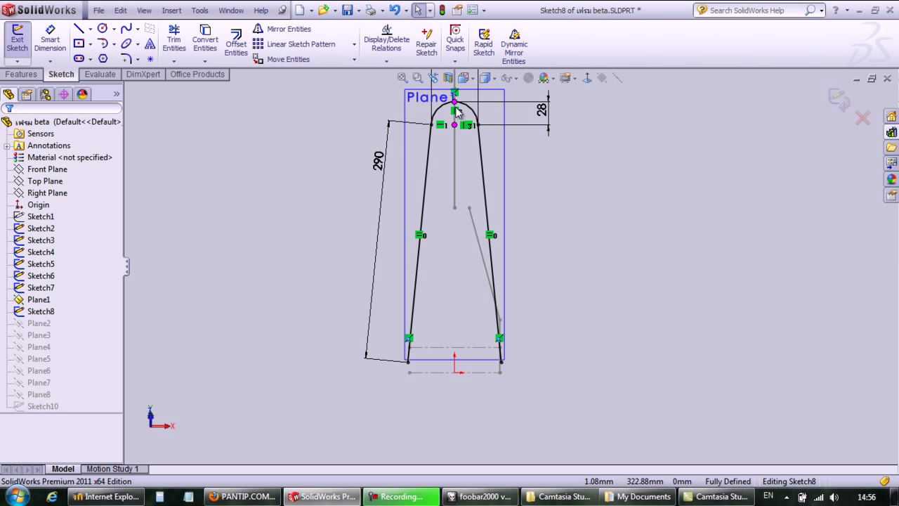
{"action": "left_click", "coordinate": [542, 112]}
{"action": "left_click", "coordinate": [583, 167]}
{"action": "key", "text": "f"}
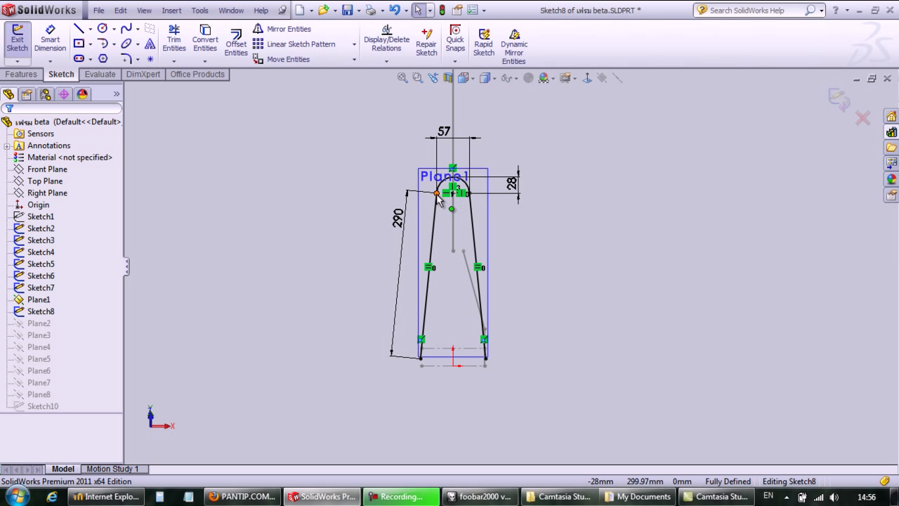
{"action": "left_click", "coordinate": [462, 145]}
{"action": "left_click", "coordinate": [586, 160]}
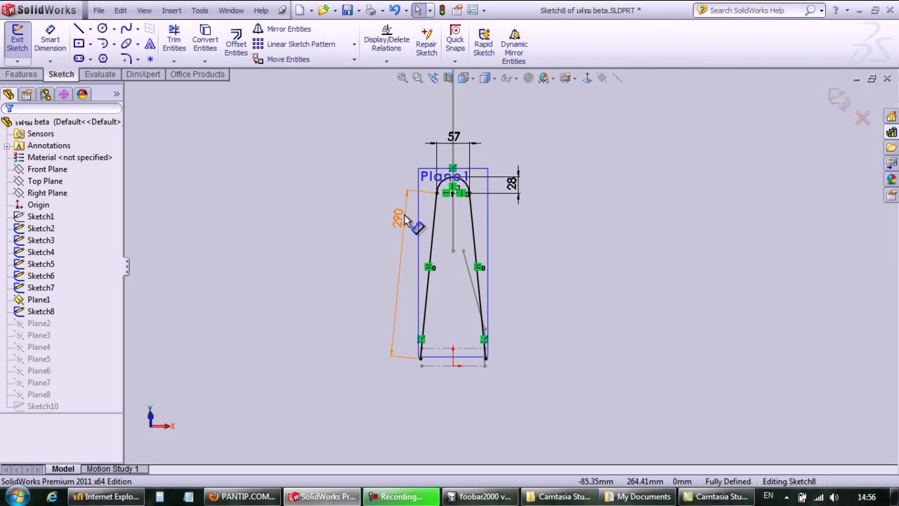
{"action": "scroll", "coordinate": [476, 376], "scroll_direction": "down", "scroll_amount": 2}
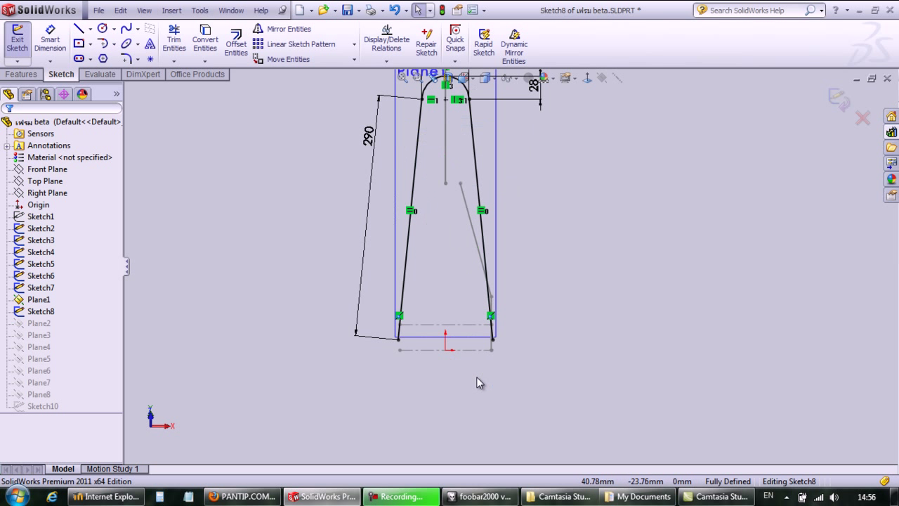
{"action": "scroll", "coordinate": [396, 364], "scroll_direction": "down", "scroll_amount": 2}
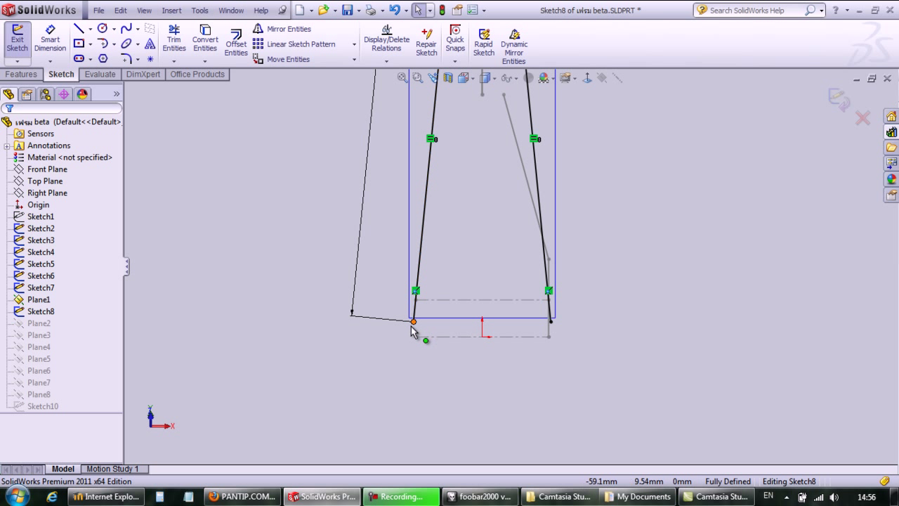
{"action": "left_click", "coordinate": [17, 39]}
{"action": "mouse_move", "coordinate": [239, 244]}
{"action": "middle_mouse_down"}
{"action": "mouse_move", "coordinate": [281, 254]}
{"action": "mouse_move", "coordinate": [245, 261]}
{"action": "middle_mouse_up"}
{"action": "left_click", "coordinate": [30, 324]}
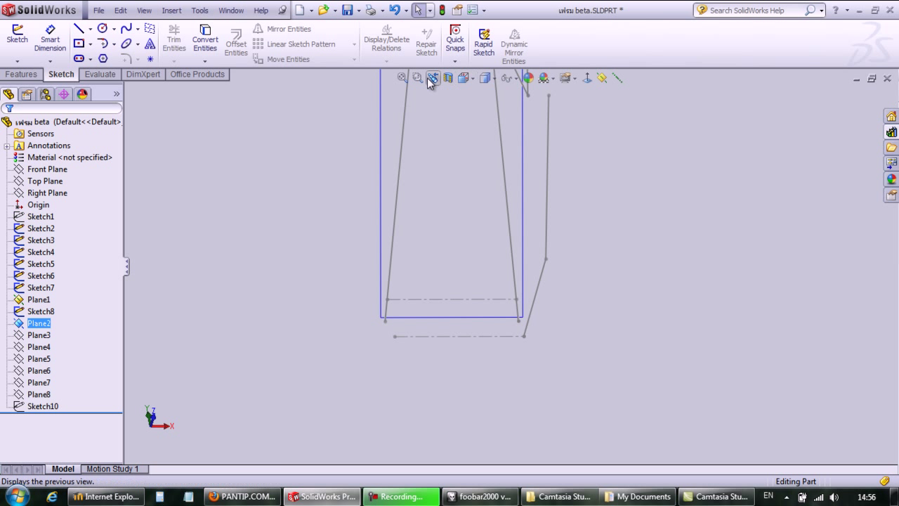
{"action": "left_click", "coordinate": [486, 78]}
{"action": "left_click", "coordinate": [464, 78]}
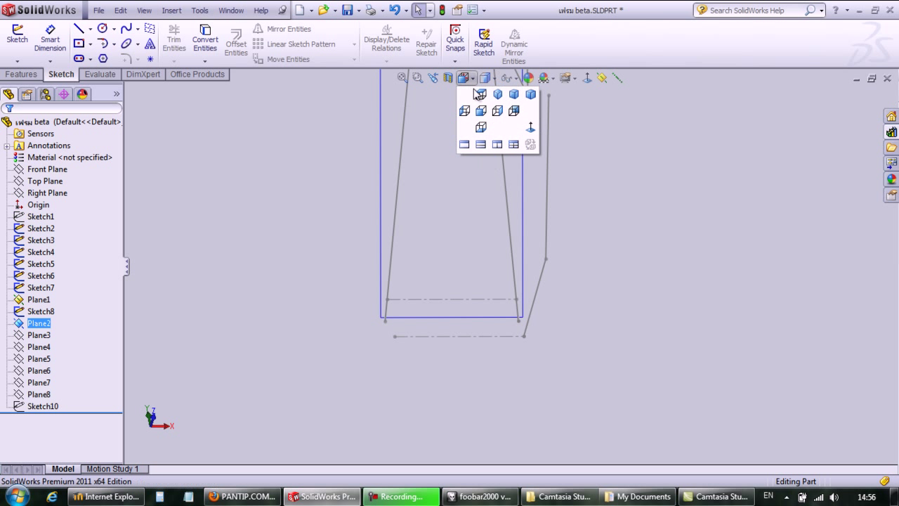
{"action": "left_click", "coordinate": [515, 97]}
{"action": "left_click", "coordinate": [379, 342]}
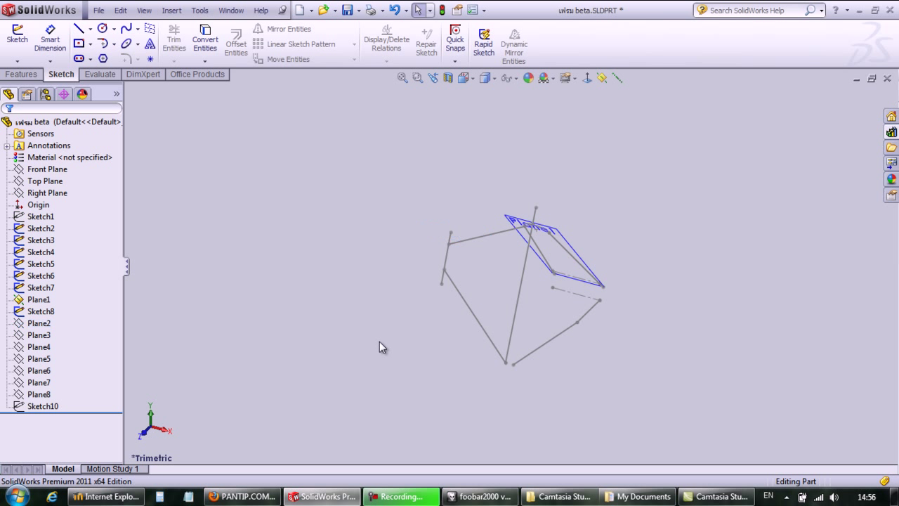
{"action": "left_click", "coordinate": [44, 324]}
{"action": "left_click", "coordinate": [422, 272]}
{"action": "left_click", "coordinate": [451, 231]}
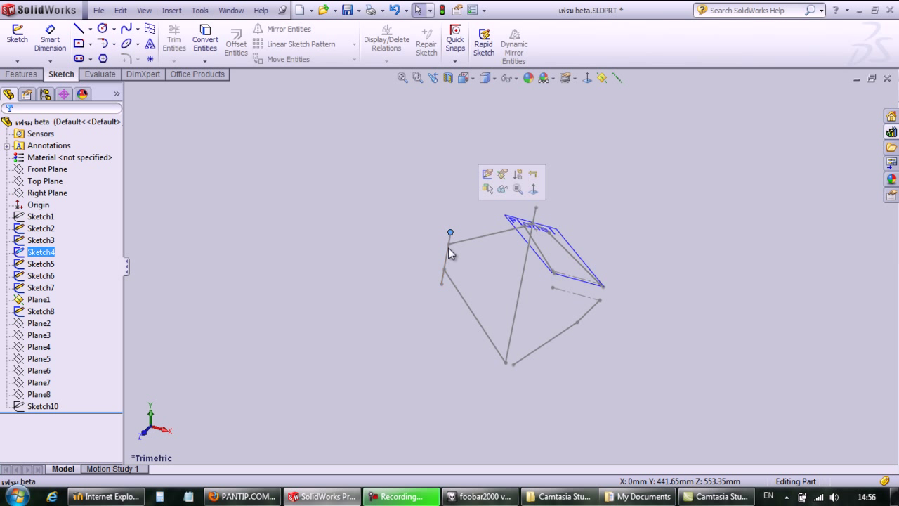
{"action": "left_click", "coordinate": [446, 263], "text": "ctrl"}
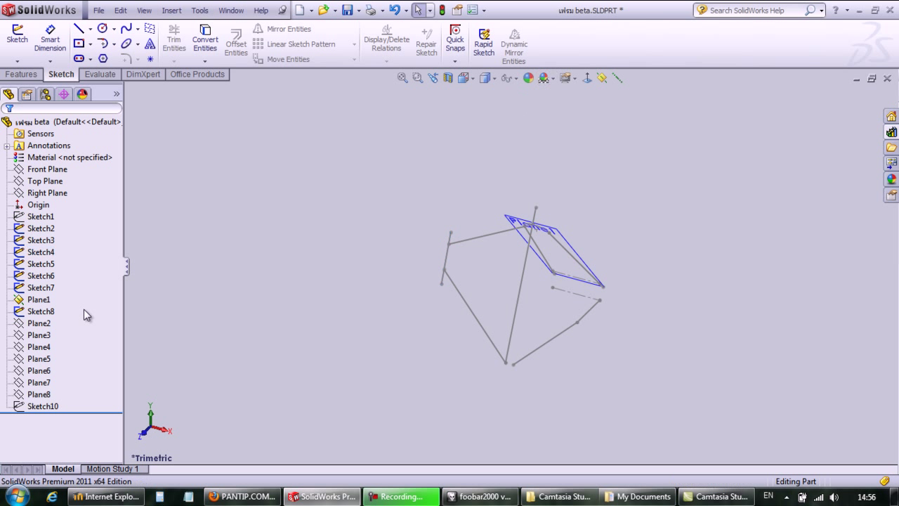
{"action": "left_click", "coordinate": [40, 324]}
{"action": "right_click", "coordinate": [42, 327]}
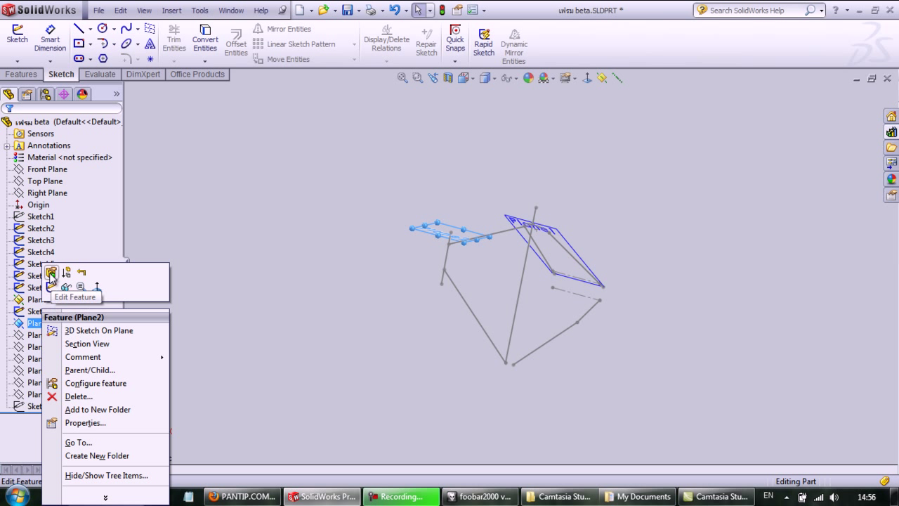
{"action": "left_click", "coordinate": [67, 288]}
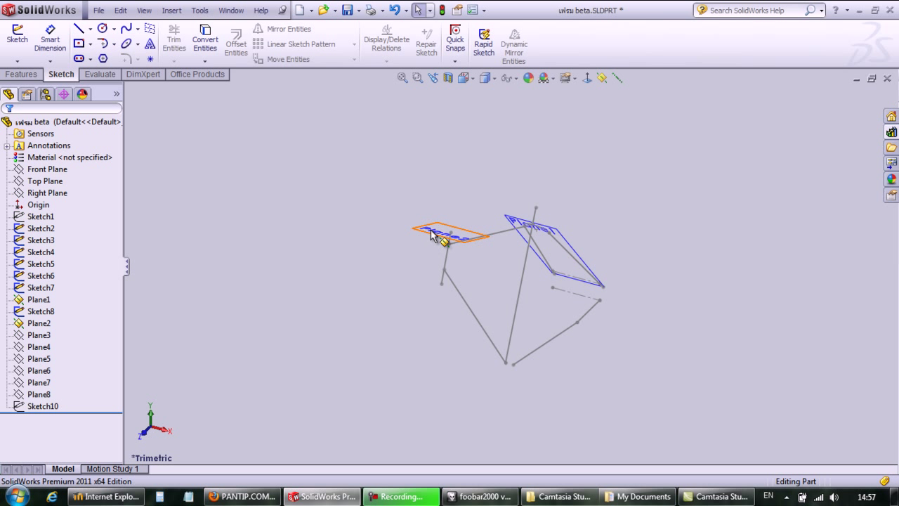
{"action": "left_click", "coordinate": [40, 335]}
{"action": "right_click", "coordinate": [41, 335]}
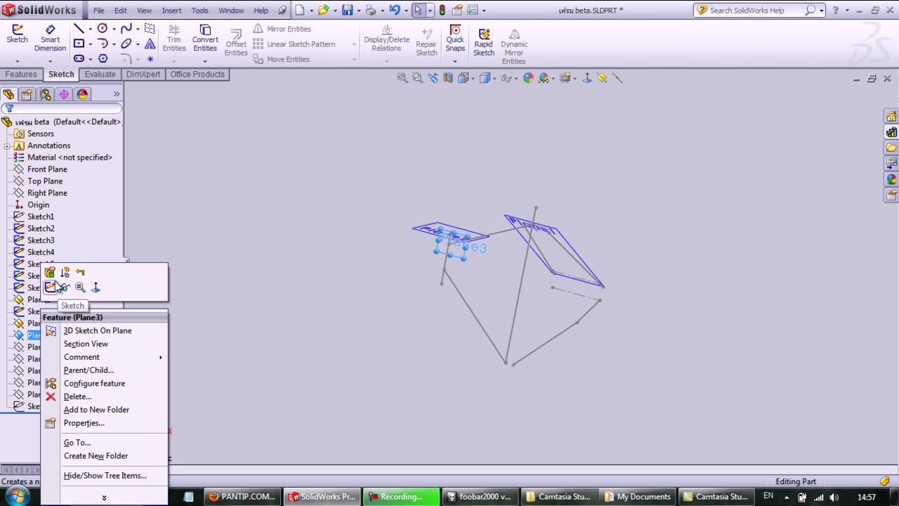
{"action": "left_click", "coordinate": [67, 289]}
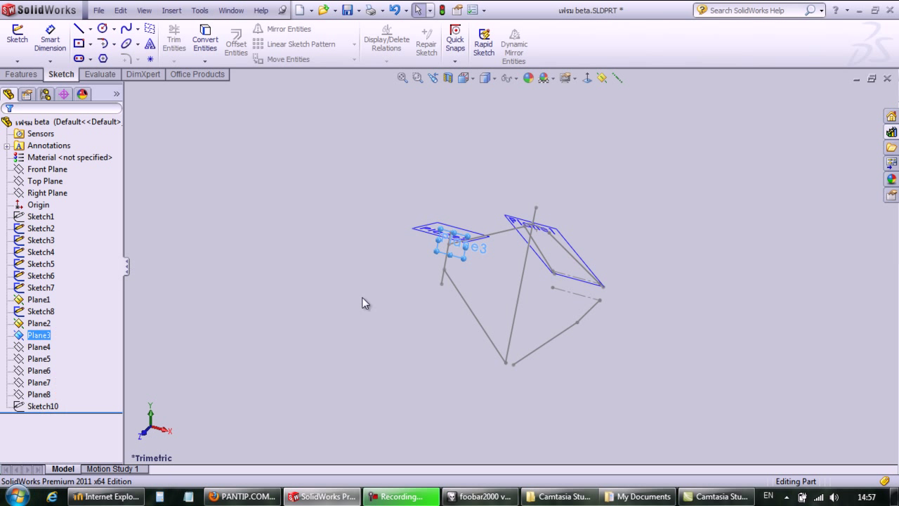
{"action": "left_click", "coordinate": [485, 237]}
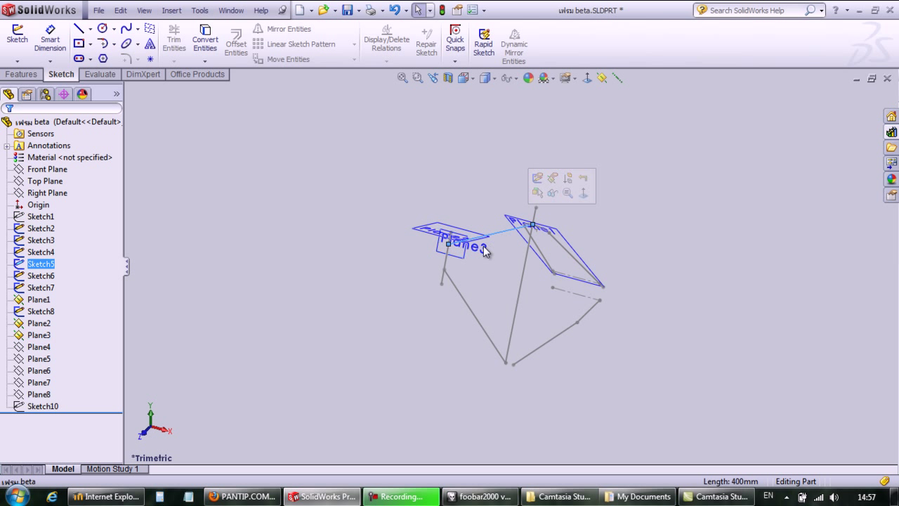
{"action": "left_click", "coordinate": [38, 347]}
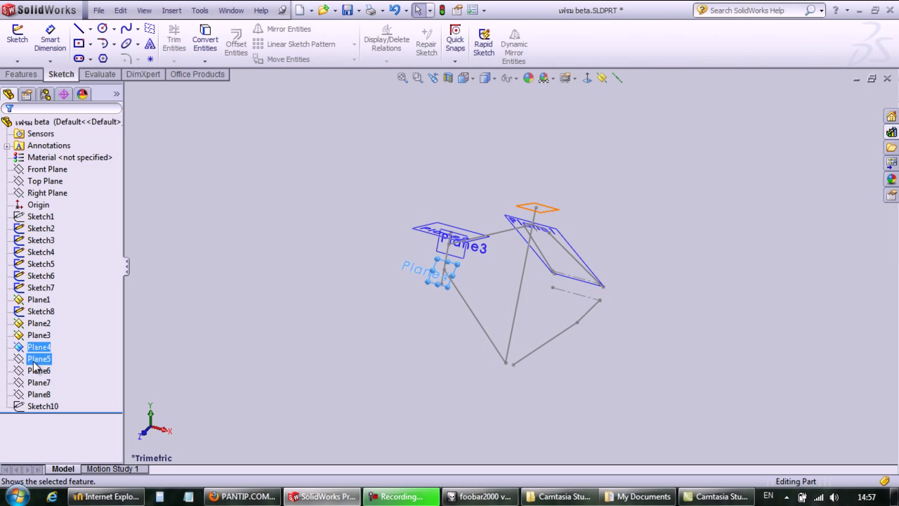
{"action": "left_click", "coordinate": [39, 359]}
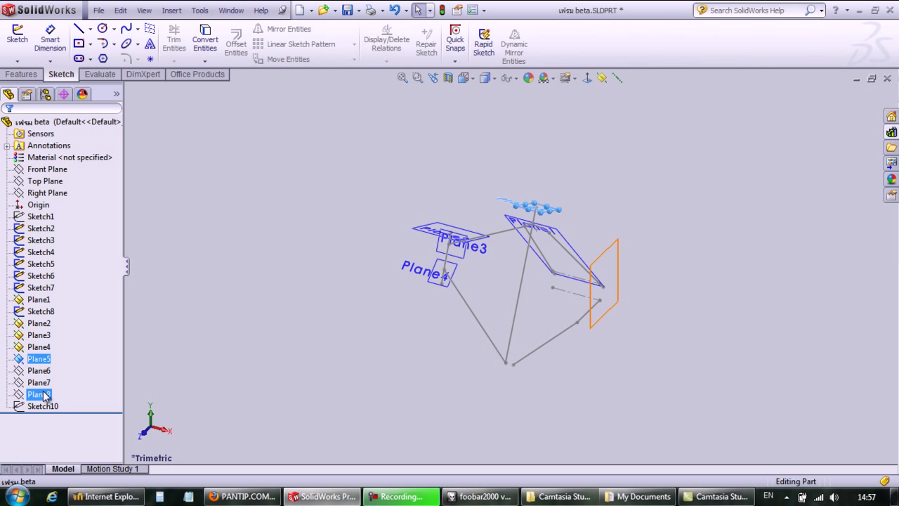
{"action": "left_click", "coordinate": [40, 382], "text": "shift"}
{"action": "right_click", "coordinate": [55, 370]}
{"action": "left_click", "coordinate": [223, 367]}
{"action": "left_click", "coordinate": [223, 368]}
{"action": "mouse_move", "coordinate": [241, 435]}
{"action": "middle_mouse_down"}
{"action": "mouse_move", "coordinate": [211, 434]}
{"action": "mouse_move", "coordinate": [199, 407]}
{"action": "mouse_move", "coordinate": [168, 407]}
{"action": "middle_mouse_up"}
{"action": "key", "text": "Escape"}
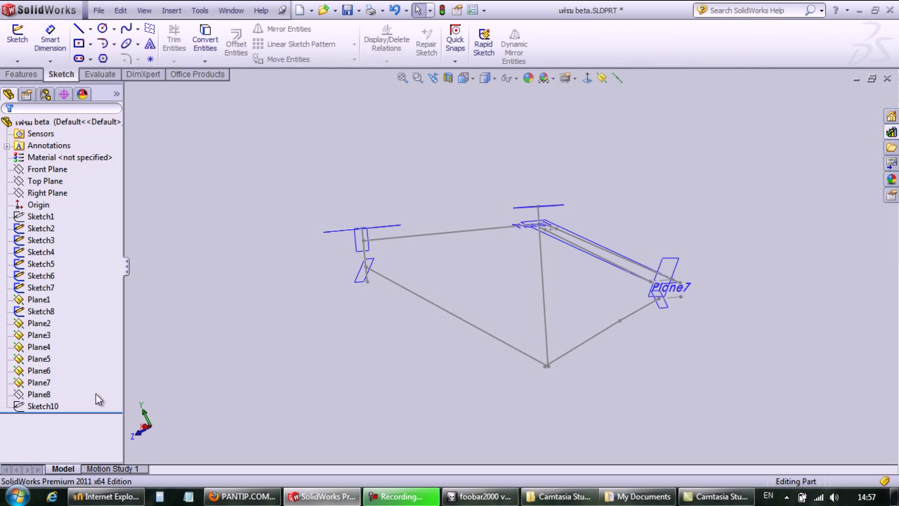
{"action": "left_click", "coordinate": [39, 395]}
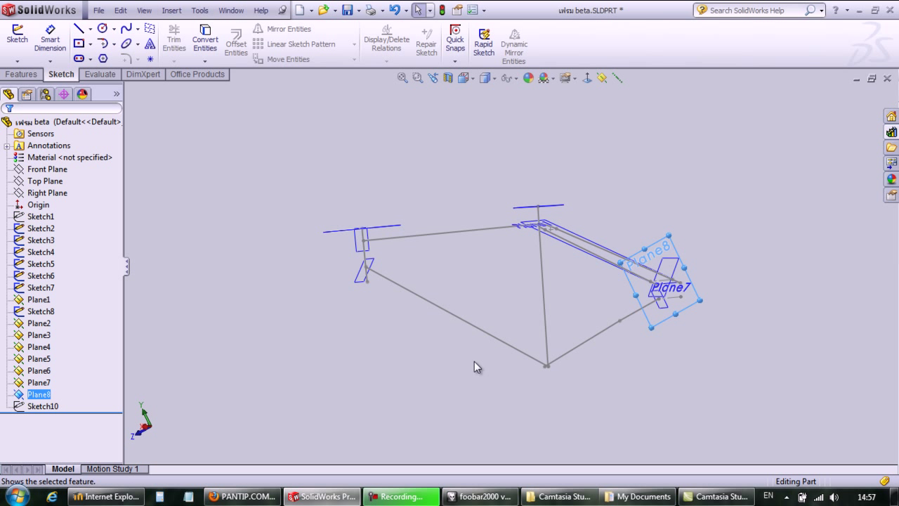
{"action": "scroll", "coordinate": [726, 357], "scroll_direction": "down", "scroll_amount": 6}
{"action": "mouse_move", "coordinate": [716, 307]}
{"action": "middle_mouse_down"}
{"action": "mouse_move", "coordinate": [700, 249]}
{"action": "mouse_move", "coordinate": [716, 299]}
{"action": "middle_mouse_up"}
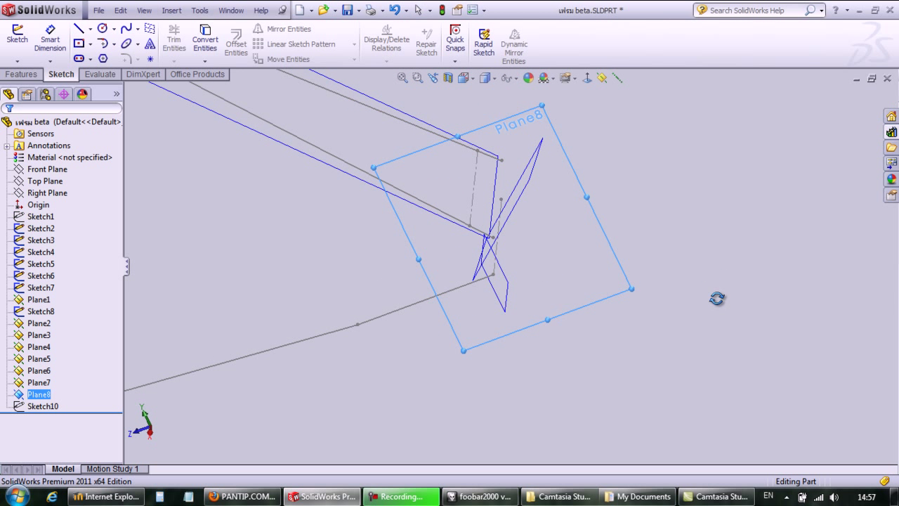
{"action": "left_click", "coordinate": [463, 287]}
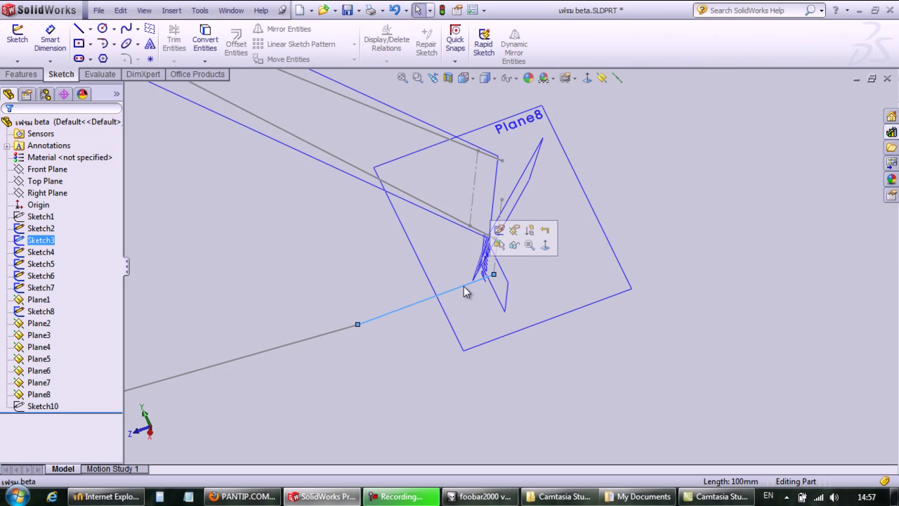
{"action": "mouse_move", "coordinate": [407, 361]}
{"action": "middle_mouse_down"}
{"action": "mouse_move", "coordinate": [379, 399]}
{"action": "mouse_move", "coordinate": [398, 246]}
{"action": "middle_mouse_up"}
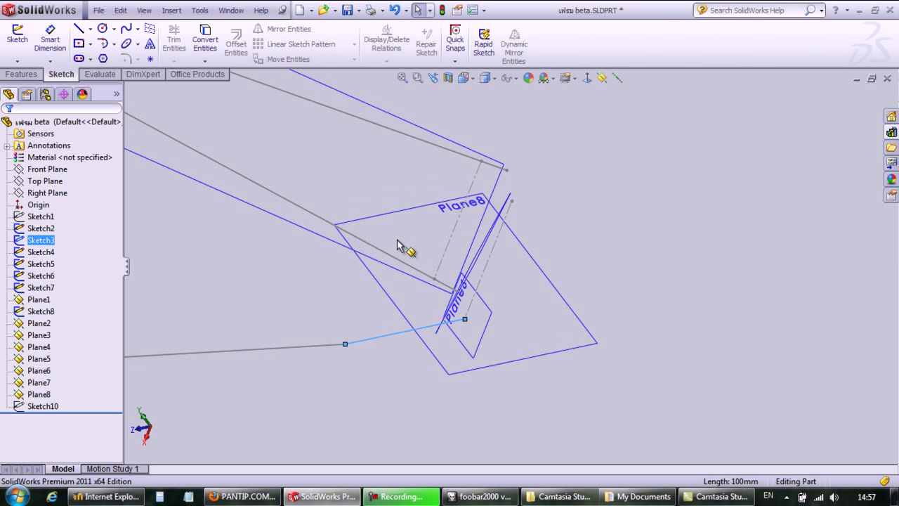
{"action": "left_click", "coordinate": [39, 197]}
{"action": "left_click", "coordinate": [375, 284]}
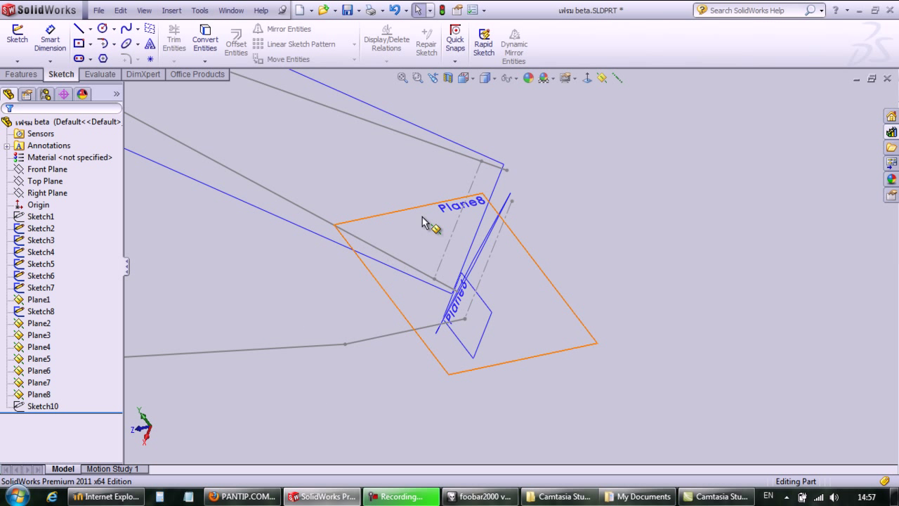
{"action": "middle_click_drag", "start_coordinate": [202, 401], "coordinate": [208, 315]}
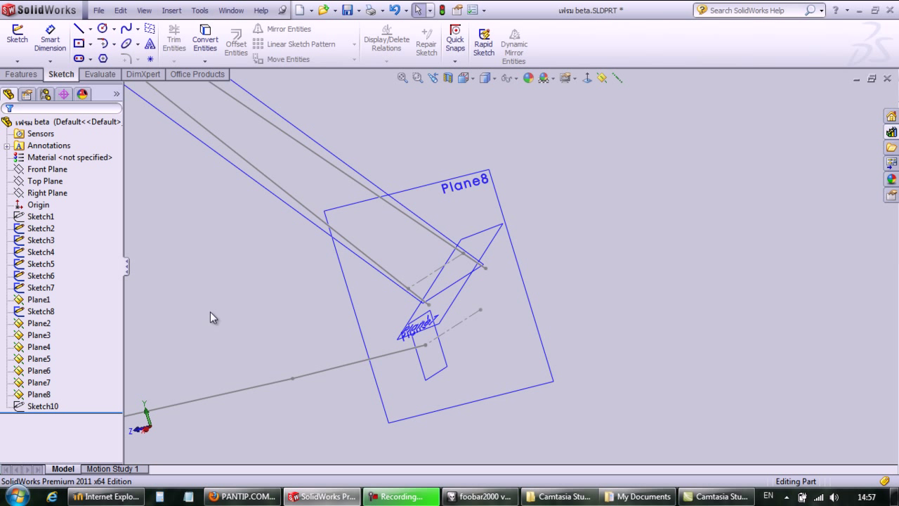
Open Sketch10 and view the dropout profile normal to its plane from both sides, then exit
{"action": "left_click", "coordinate": [40, 406]}
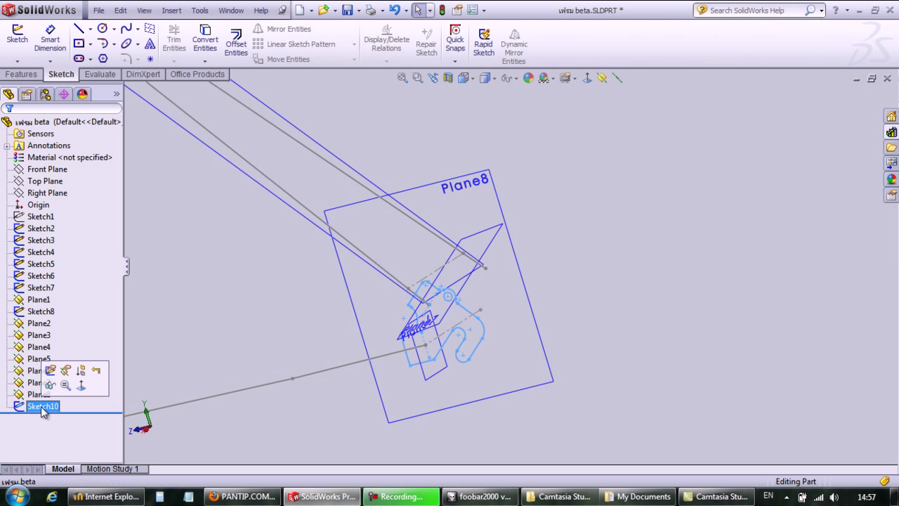
{"action": "left_click", "coordinate": [50, 371]}
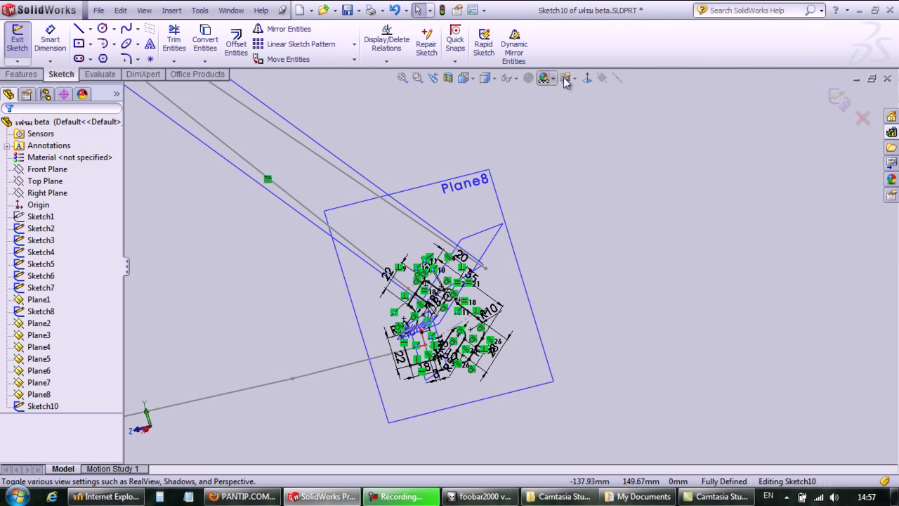
{"action": "left_click", "coordinate": [587, 78]}
{"action": "left_click", "coordinate": [587, 78]}
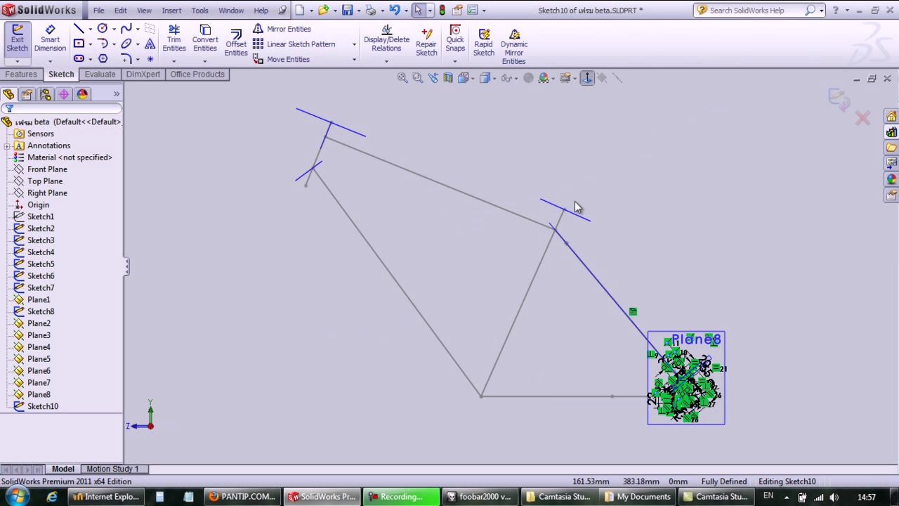
{"action": "scroll", "coordinate": [636, 389], "scroll_direction": "down", "scroll_amount": 5}
{"action": "scroll", "coordinate": [501, 409], "scroll_direction": "down", "scroll_amount": 3}
{"action": "scroll", "coordinate": [501, 410], "scroll_direction": "up", "scroll_amount": 2}
{"action": "scroll", "coordinate": [608, 322], "scroll_direction": "up", "scroll_amount": 1}
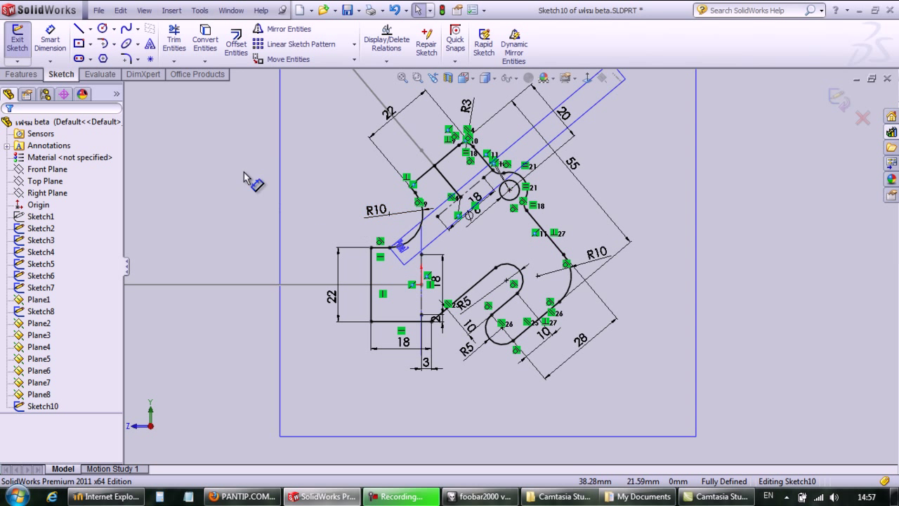
{"action": "left_click", "coordinate": [17, 39]}
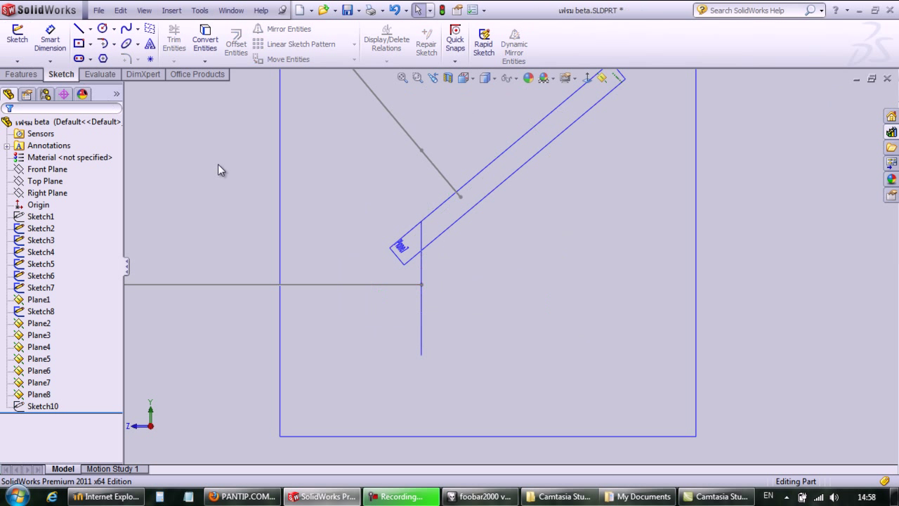
Show the Sketch10 dropout outline and switch to the isometric view
{"action": "left_click", "coordinate": [310, 133]}
{"action": "right_click", "coordinate": [44, 406]}
{"action": "left_click", "coordinate": [70, 300]}
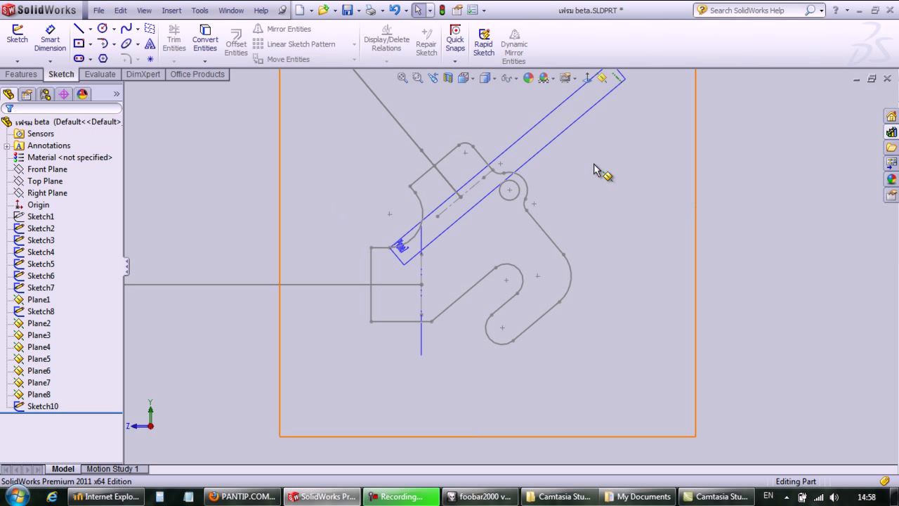
{"action": "left_click", "coordinate": [477, 79]}
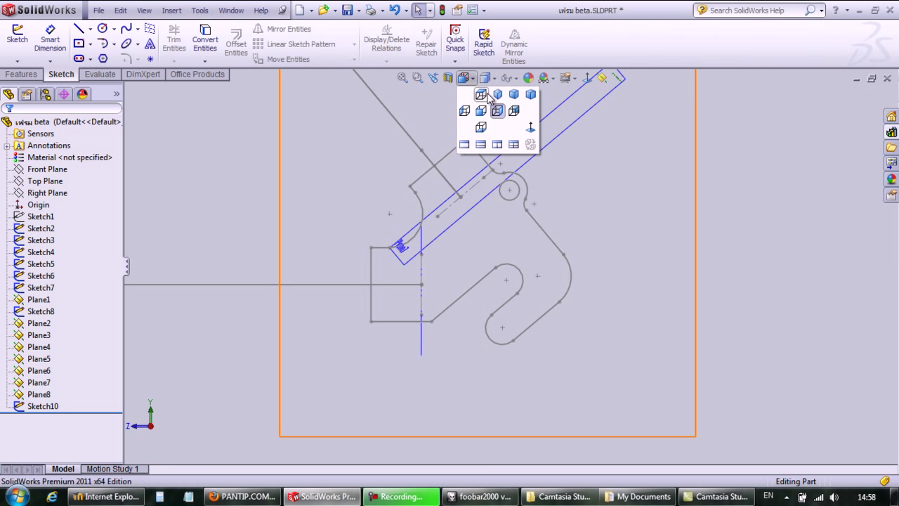
{"action": "left_click", "coordinate": [501, 95]}
Select Sketch5's 400mm top tube line and Plane3 at its front end
{"action": "scroll", "coordinate": [496, 272], "scroll_direction": "down", "scroll_amount": 6}
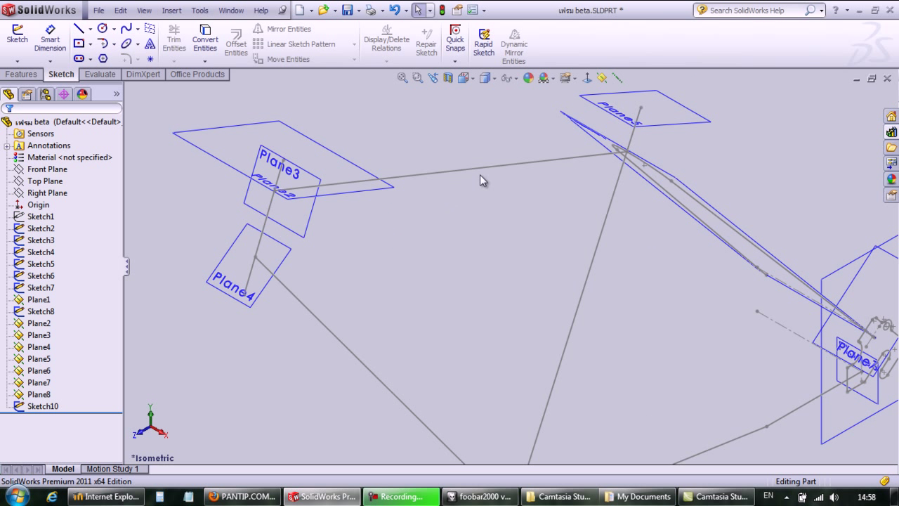
{"action": "left_click", "coordinate": [489, 169]}
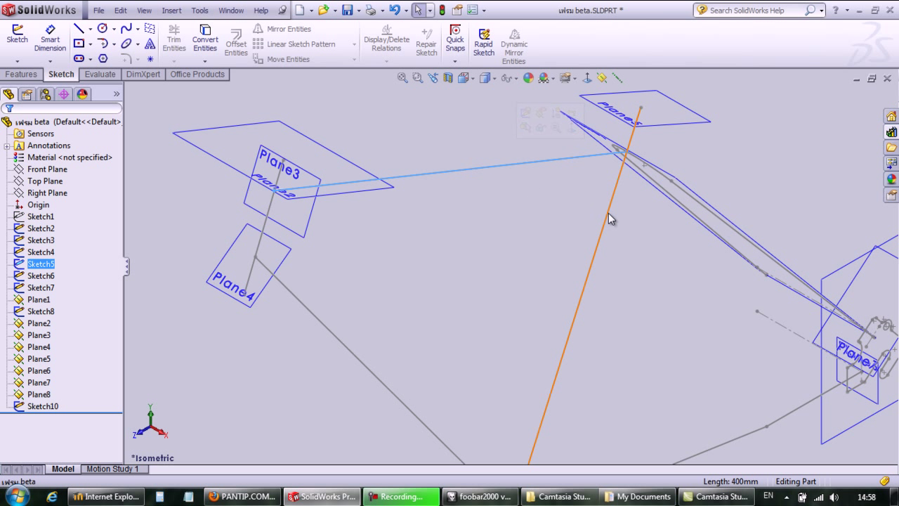
{"action": "left_click", "coordinate": [346, 349]}
{"action": "left_click", "coordinate": [465, 218]}
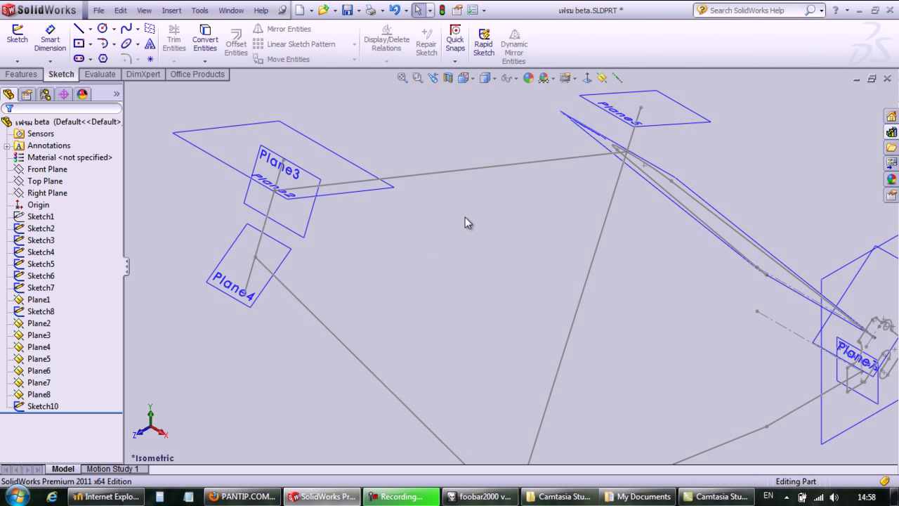
{"action": "left_click", "coordinate": [465, 172]}
{"action": "left_click", "coordinate": [286, 215]}
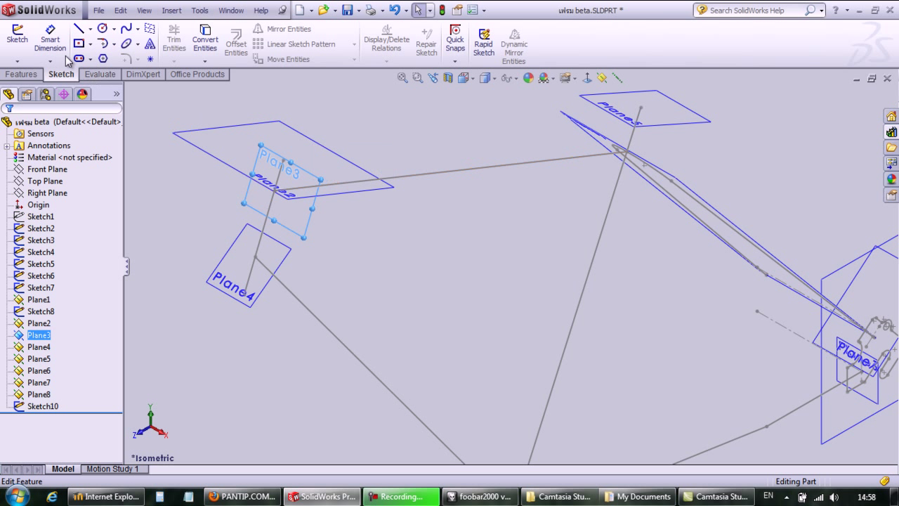
Sketch an 18 mm diameter circle on Plane3 at the top tube end as Sketch12
{"action": "left_click", "coordinate": [18, 35]}
{"action": "left_click", "coordinate": [103, 29]}
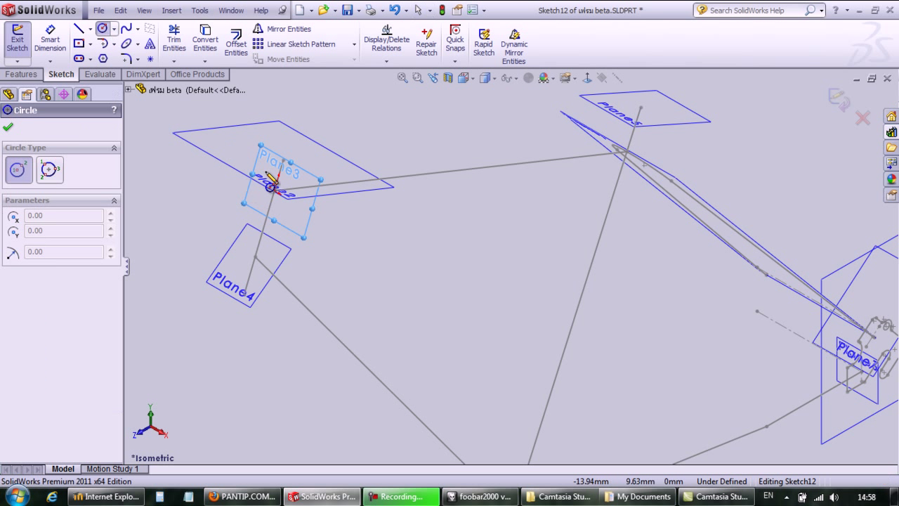
{"action": "left_click", "coordinate": [274, 191]}
{"action": "left_click", "coordinate": [287, 194]}
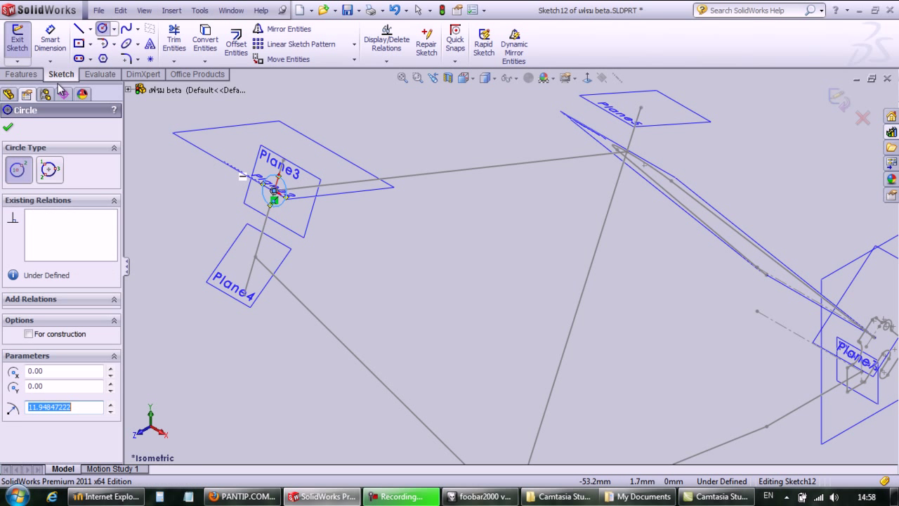
{"action": "left_click", "coordinate": [50, 38]}
{"action": "left_click", "coordinate": [265, 199]}
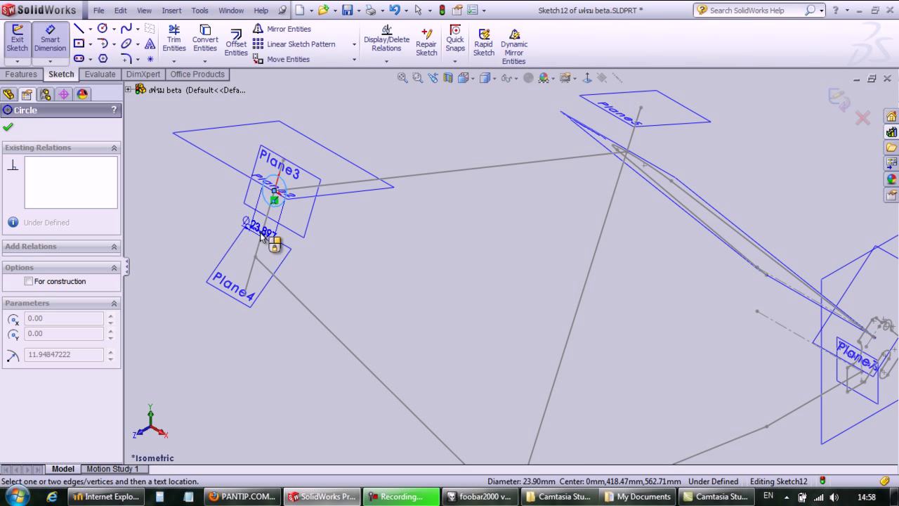
{"action": "left_click", "coordinate": [269, 226]}
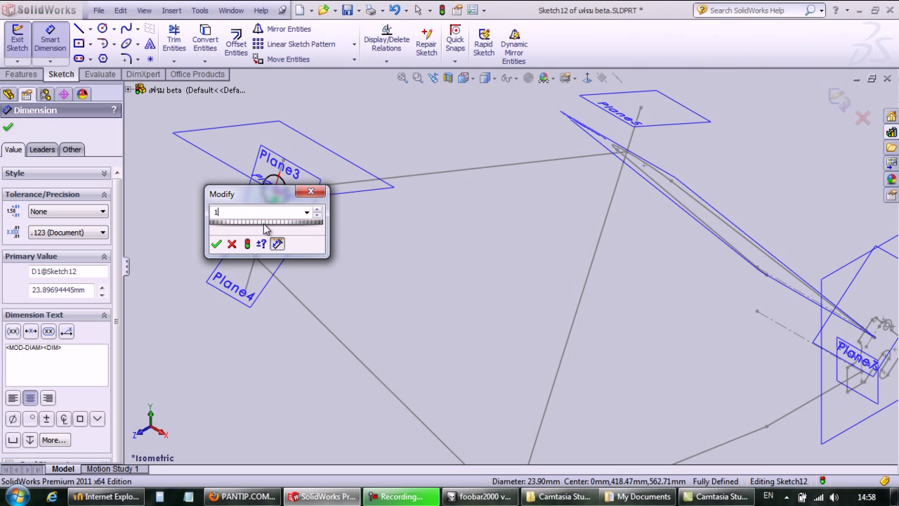
{"action": "left_click", "coordinate": [215, 244]}
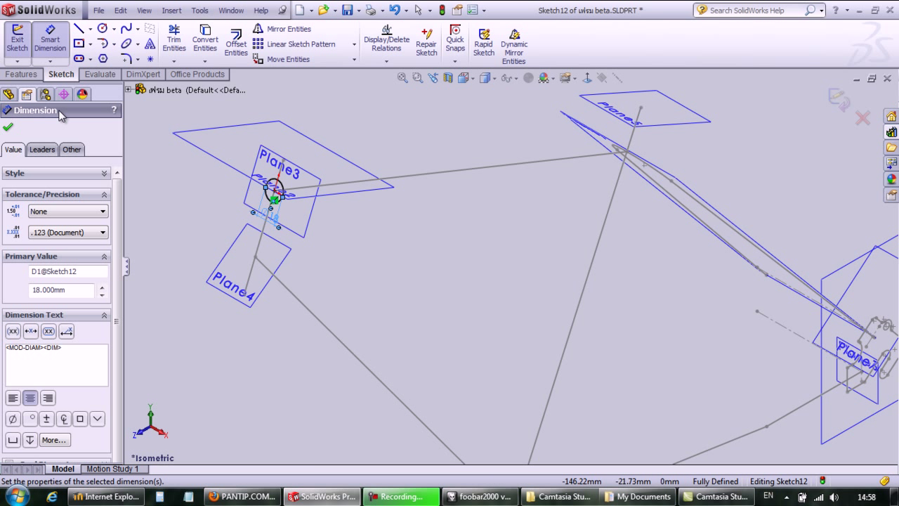
{"action": "left_click", "coordinate": [9, 128]}
{"action": "left_click", "coordinate": [17, 39]}
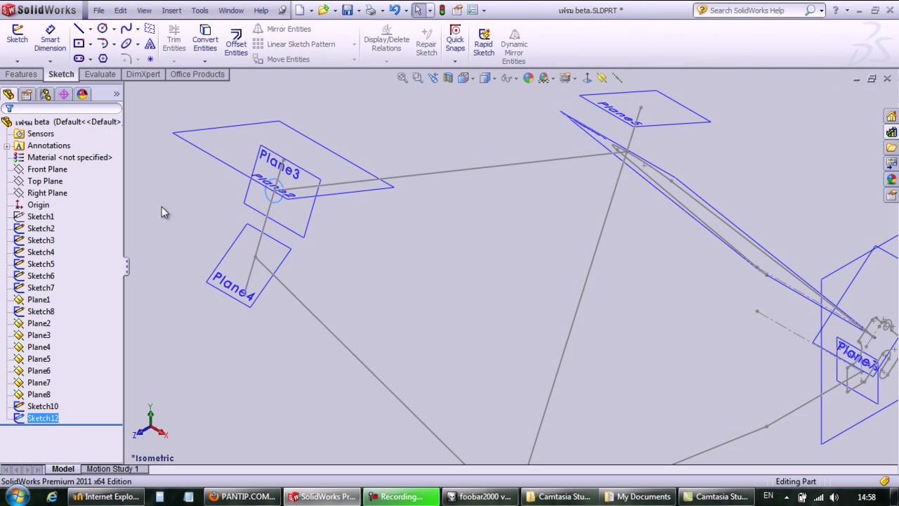
Sweep Sketch12 along Sketch5 as a 1.00 mm thin-walled tube, then clear the selection
{"action": "left_click", "coordinate": [21, 73]}
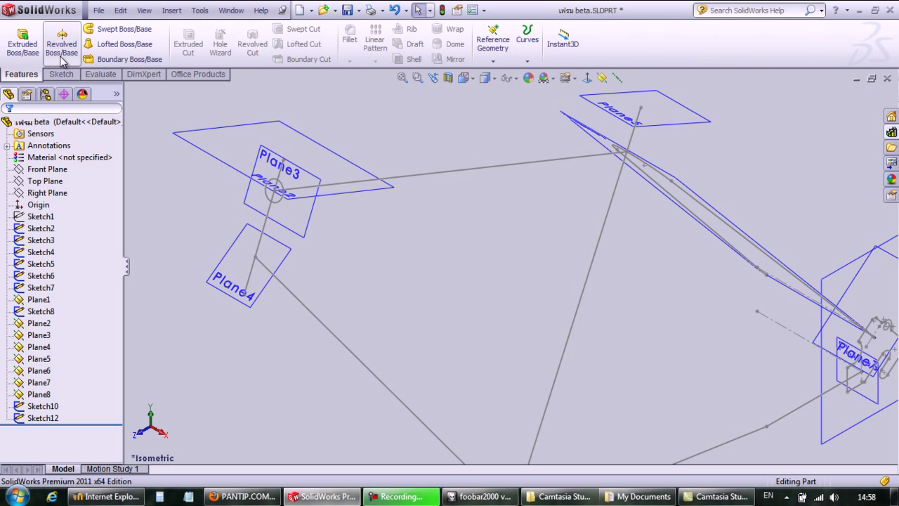
{"action": "left_click", "coordinate": [119, 29]}
{"action": "left_click", "coordinate": [267, 200]}
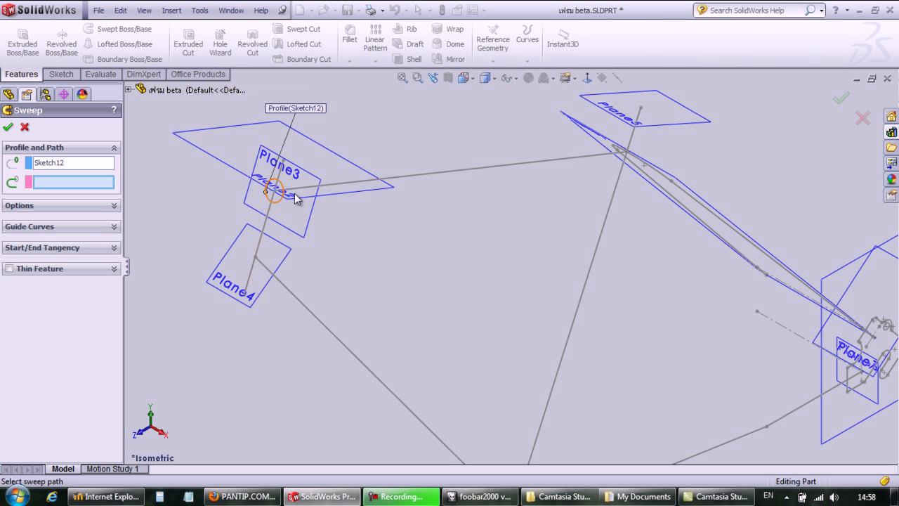
{"action": "left_click", "coordinate": [349, 187]}
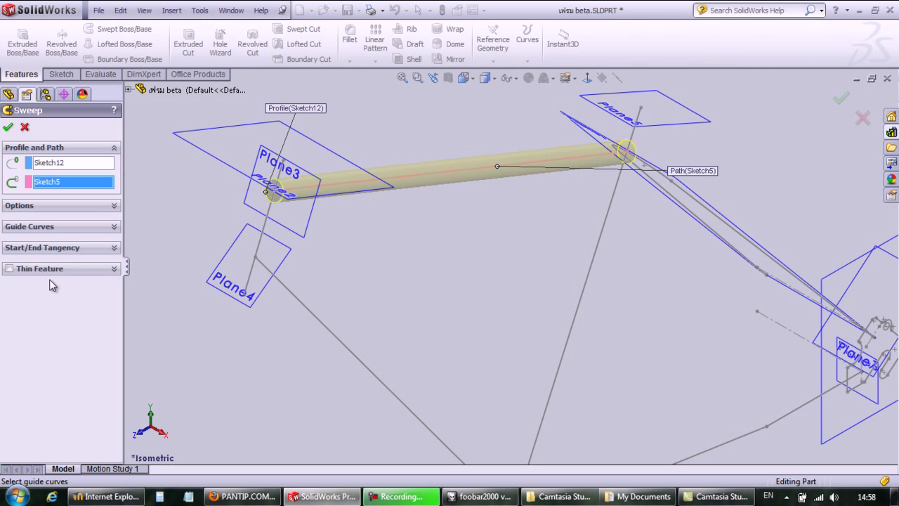
{"action": "left_click", "coordinate": [9, 269]}
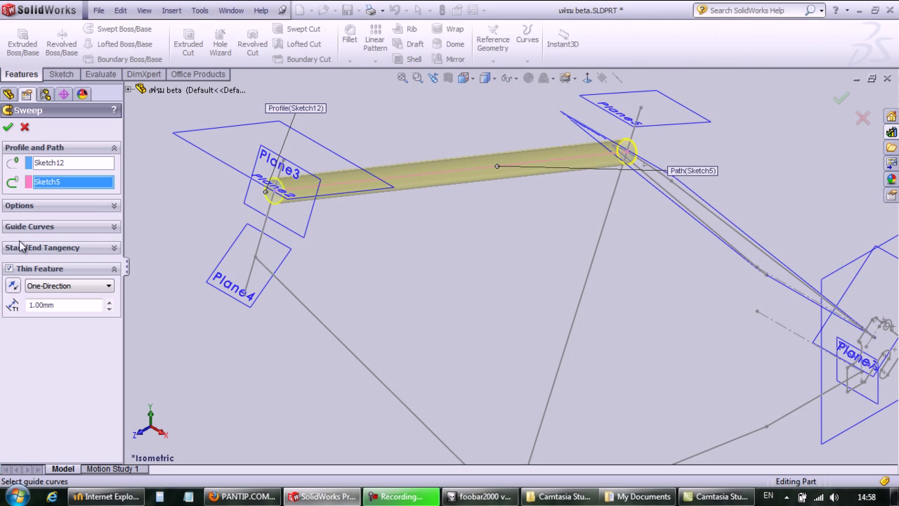
{"action": "left_click", "coordinate": [9, 126]}
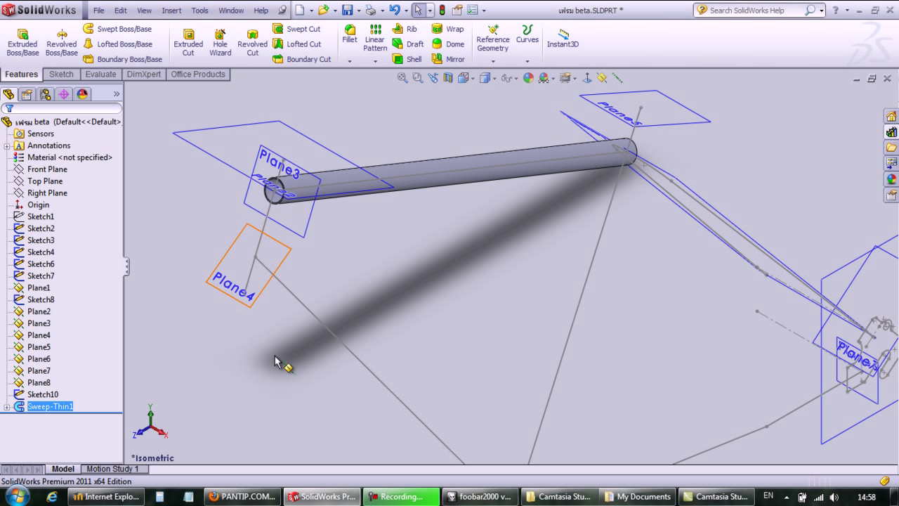
{"action": "left_click", "coordinate": [367, 221]}
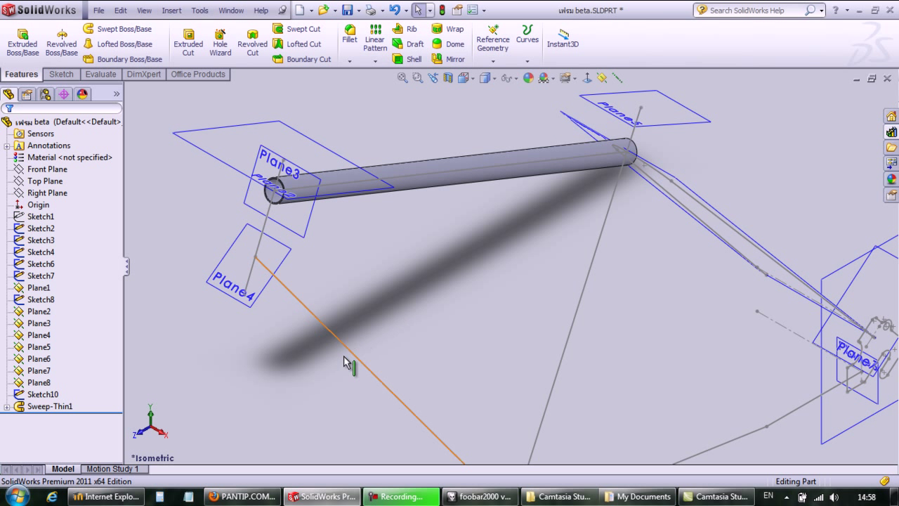
Sketch an 18 mm diameter circle on Plane4 at the end of the path
{"action": "left_click", "coordinate": [261, 290]}
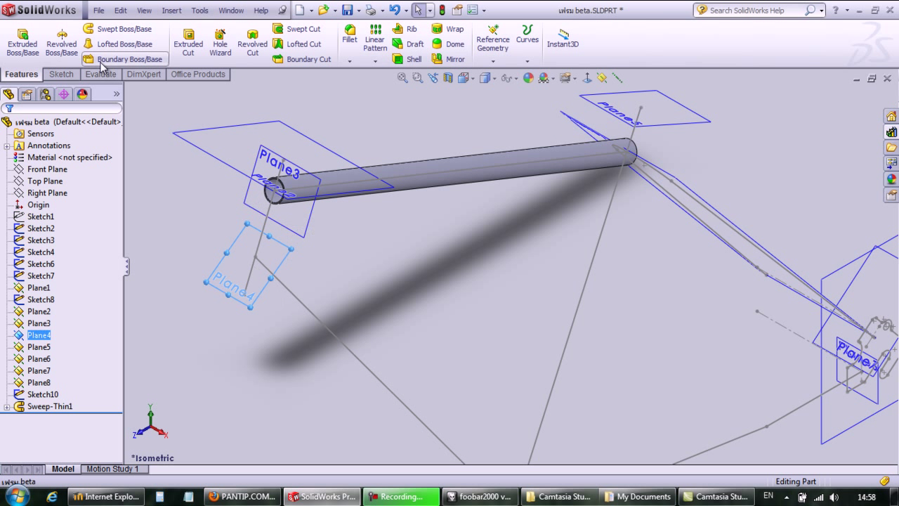
{"action": "left_click", "coordinate": [62, 74]}
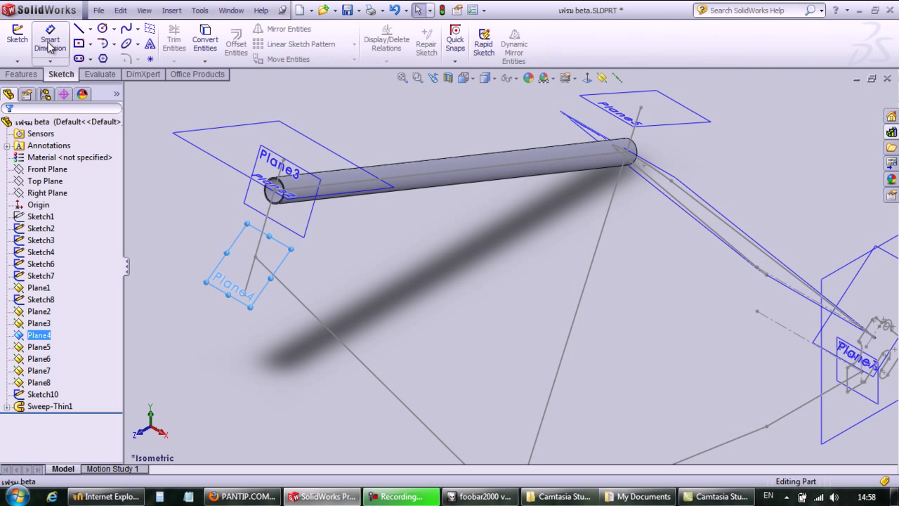
{"action": "left_click", "coordinate": [102, 29]}
{"action": "left_click", "coordinate": [255, 256]}
{"action": "left_click", "coordinate": [264, 261]}
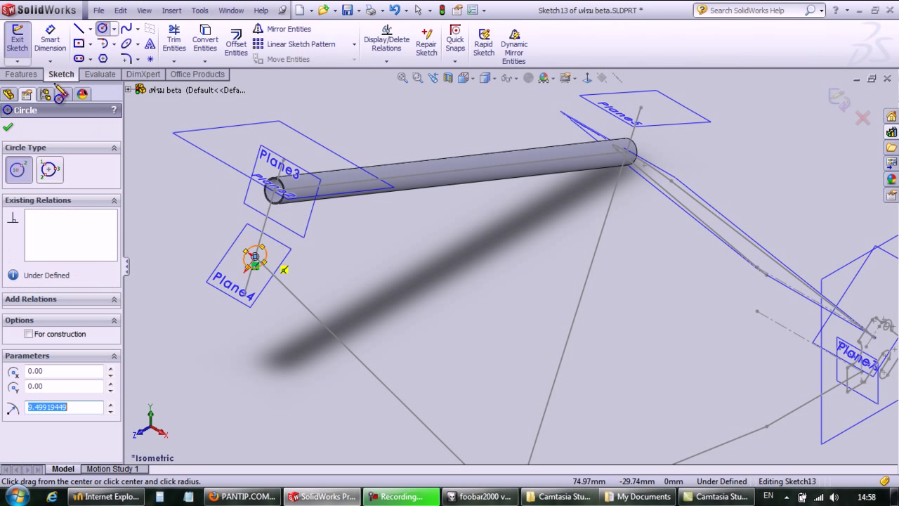
{"action": "left_click", "coordinate": [50, 39]}
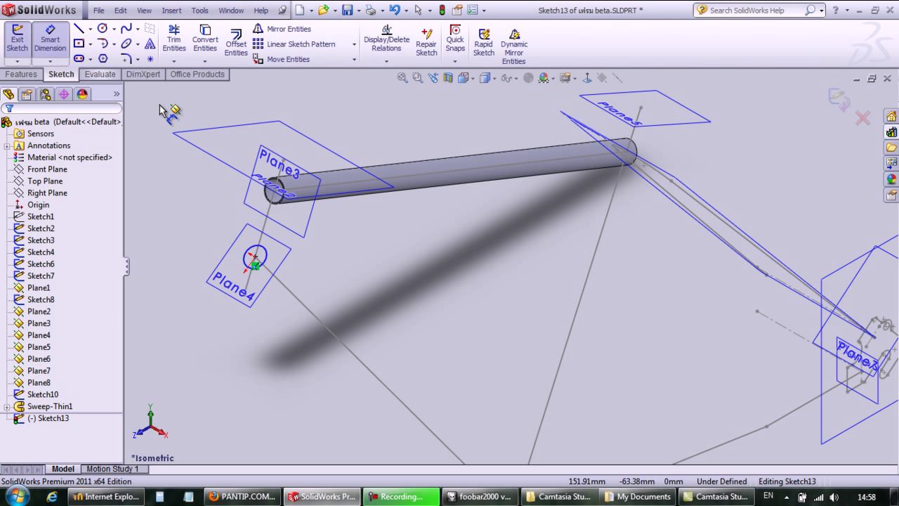
{"action": "left_click", "coordinate": [251, 273]}
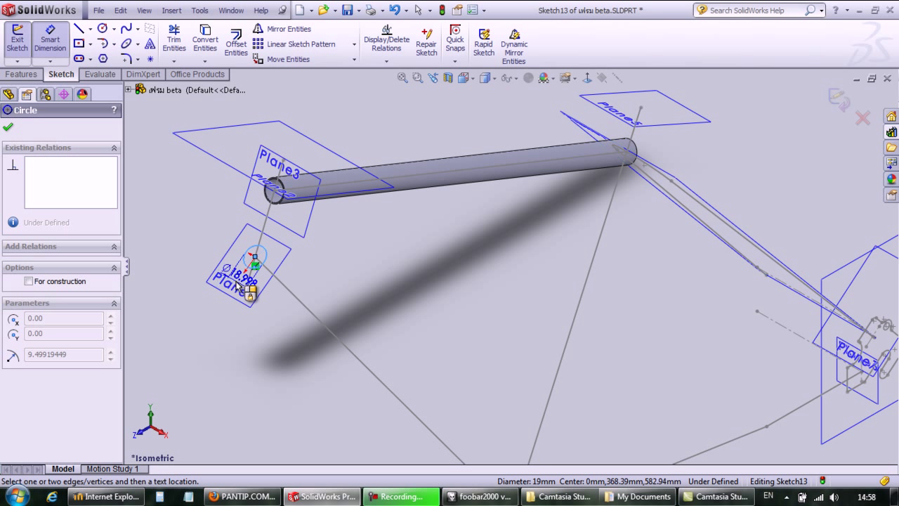
{"action": "left_click", "coordinate": [239, 286]}
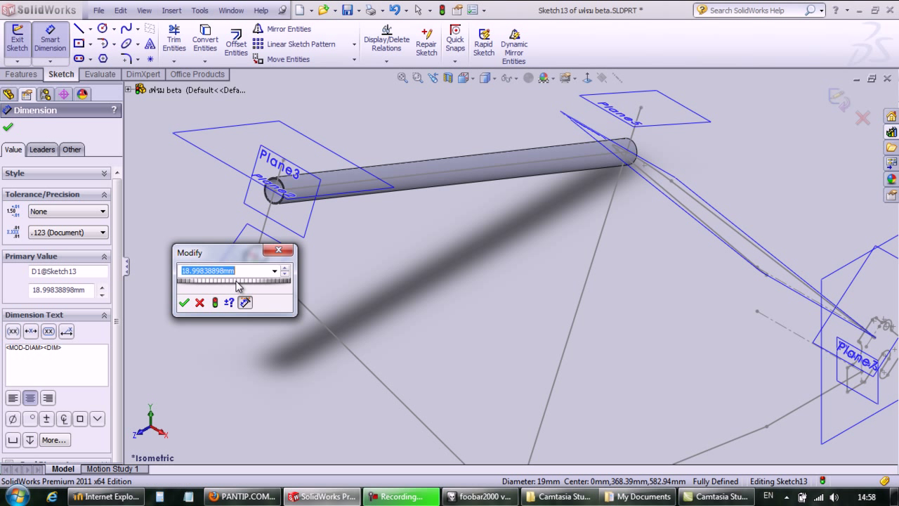
{"action": "left_click", "coordinate": [184, 303]}
{"action": "left_click", "coordinate": [18, 37]}
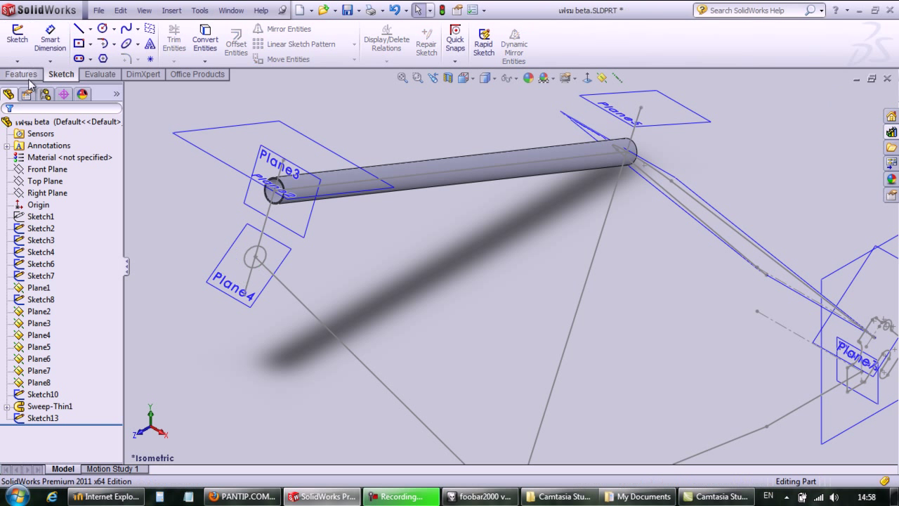
Sweep Sketch13 along Sketch7 as a 1 mm thin-walled tube and fit the model in view
{"action": "left_click", "coordinate": [23, 74]}
{"action": "left_click", "coordinate": [97, 29]}
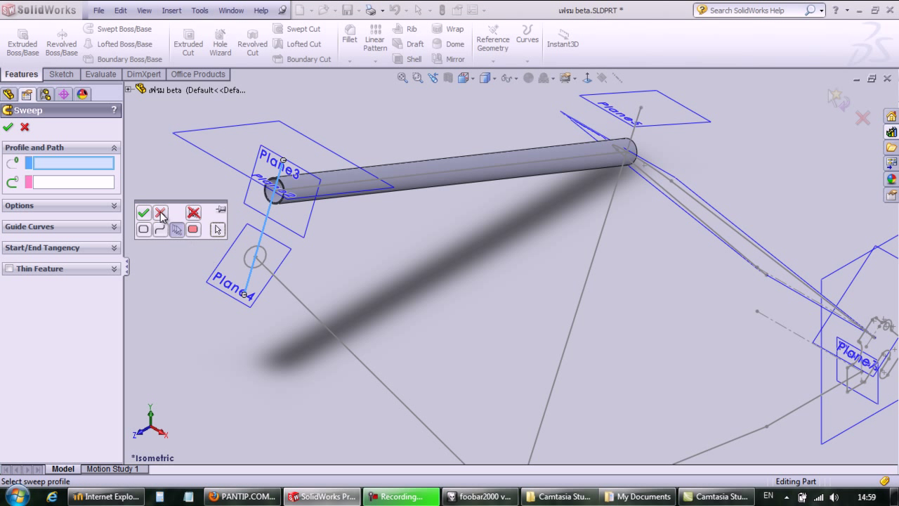
{"action": "left_click", "coordinate": [257, 265]}
{"action": "left_click", "coordinate": [293, 298]}
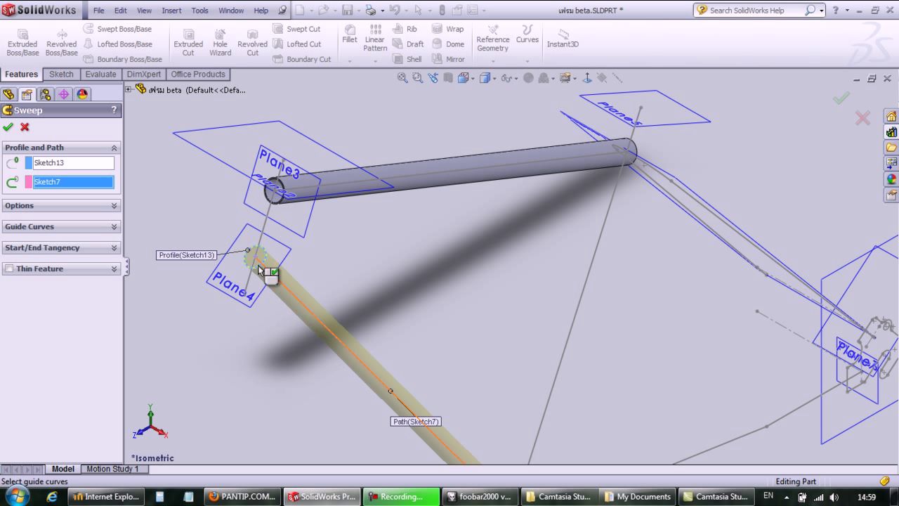
{"action": "left_click", "coordinate": [9, 268]}
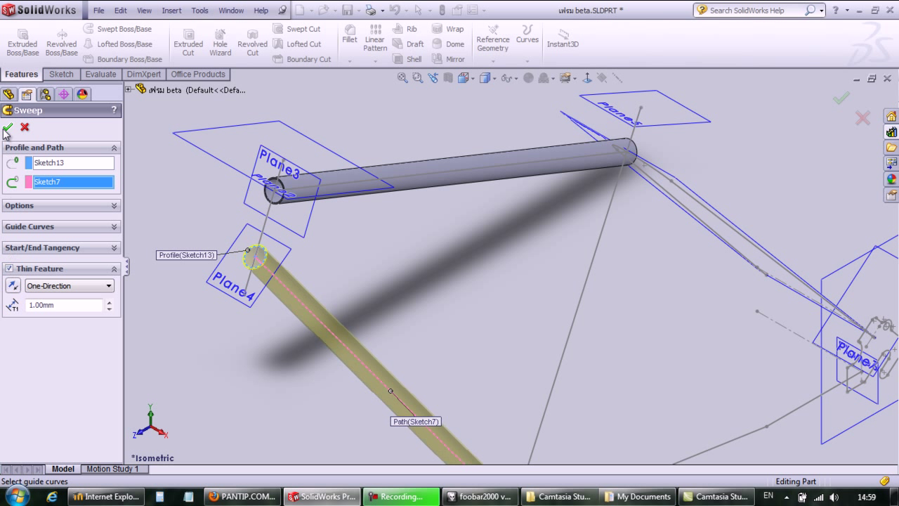
{"action": "left_click", "coordinate": [8, 126]}
{"action": "key", "text": "f"}
{"action": "middle_click_drag", "start_coordinate": [659, 421], "coordinate": [483, 319]}
{"action": "scroll", "coordinate": [822, 373], "scroll_direction": "down", "scroll_amount": 3}
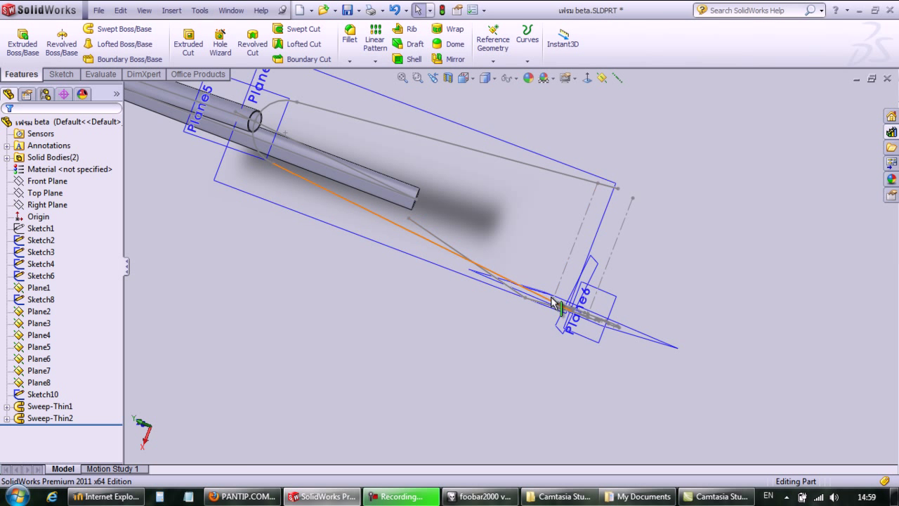
Select Plane7, view it face-on, and start a new sketch on it
{"action": "middle_click_drag", "start_coordinate": [676, 286], "coordinate": [475, 275]}
{"action": "left_click", "coordinate": [482, 182]}
{"action": "left_click", "coordinate": [587, 79]}
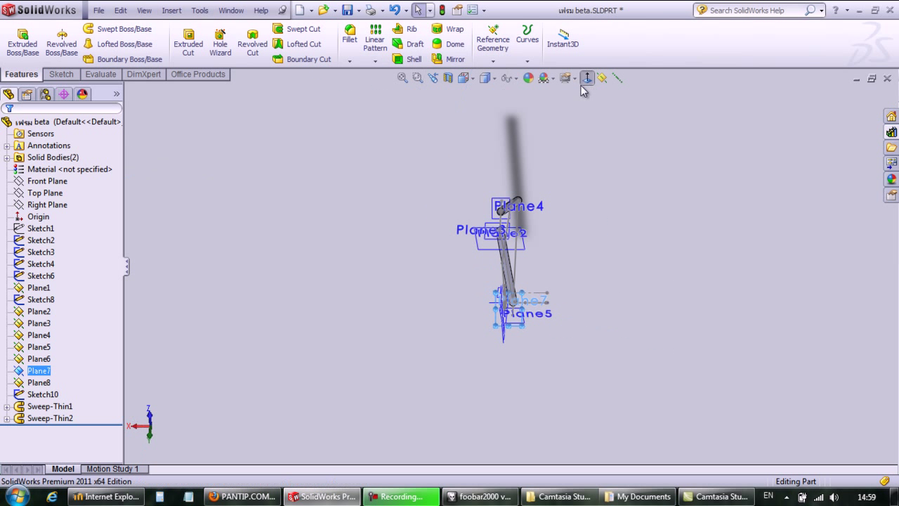
{"action": "left_click", "coordinate": [61, 74]}
{"action": "left_click", "coordinate": [17, 43]}
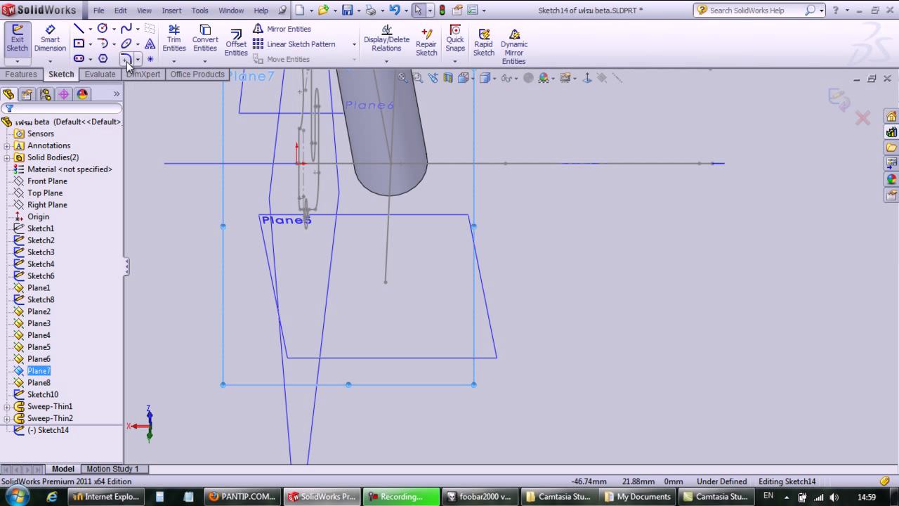
Draw a circle centred on the origin and dimension it to 18 mm diameter
{"action": "left_click", "coordinate": [102, 29]}
{"action": "left_click", "coordinate": [296, 163]}
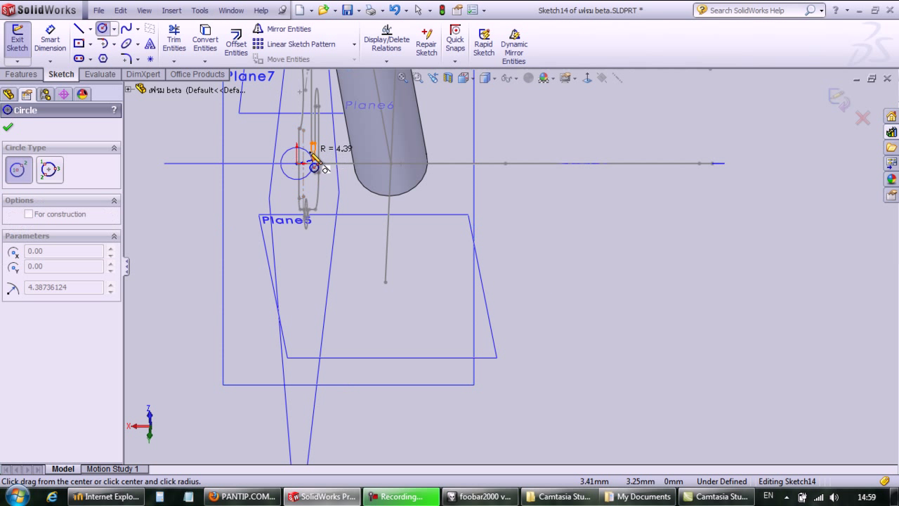
{"action": "left_click", "coordinate": [310, 170]}
{"action": "key", "text": "Escape"}
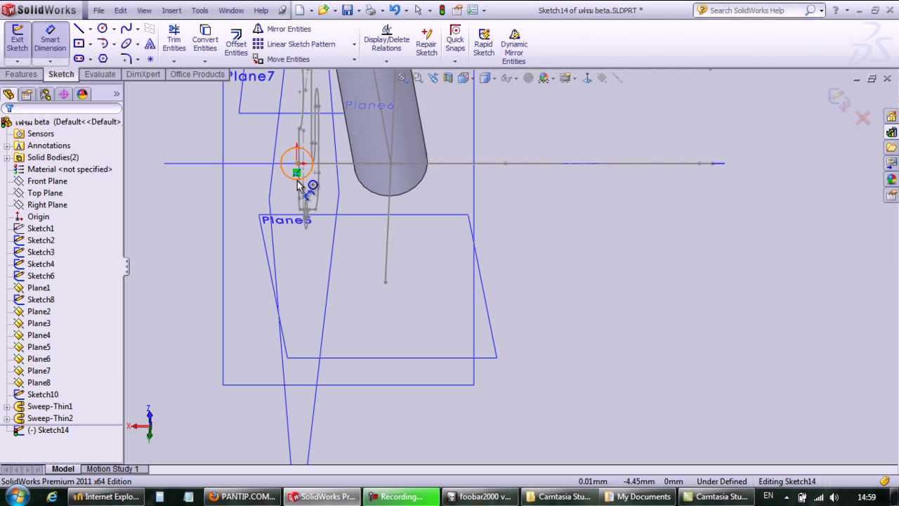
{"action": "left_click", "coordinate": [296, 174]}
{"action": "left_click", "coordinate": [305, 257]}
{"action": "left_click", "coordinate": [304, 258]}
{"action": "type", "text": "18"}
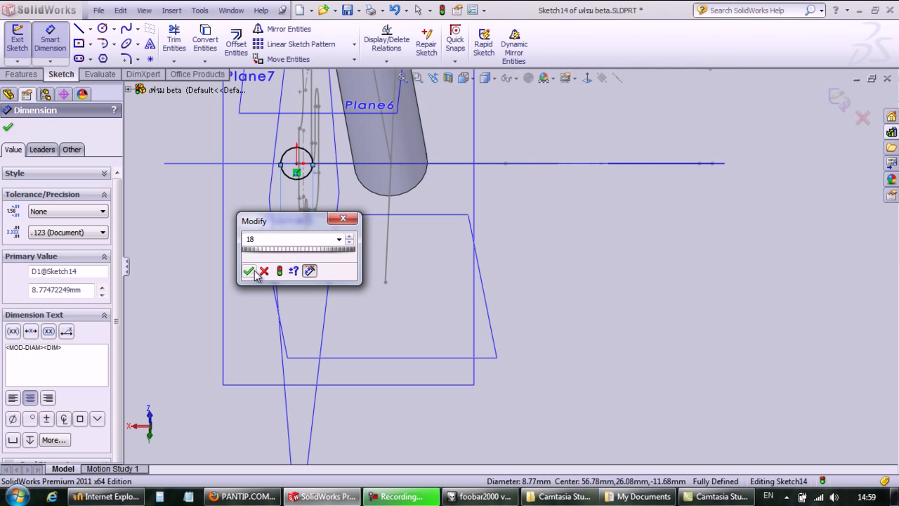
{"action": "left_click", "coordinate": [250, 271]}
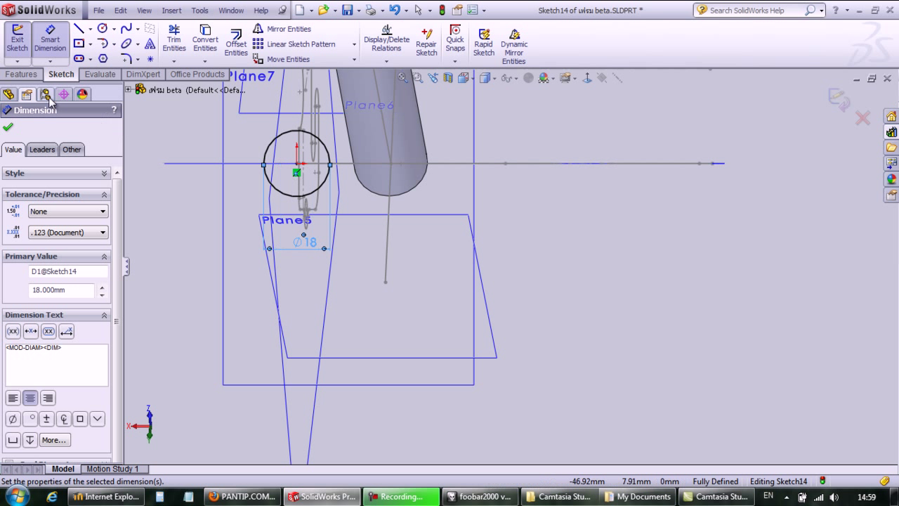
{"action": "left_click", "coordinate": [9, 129]}
{"action": "mouse_move", "coordinate": [186, 191]}
{"action": "middle_mouse_down"}
{"action": "mouse_move", "coordinate": [198, 194]}
{"action": "mouse_move", "coordinate": [140, 112]}
{"action": "middle_mouse_up"}
{"action": "left_click", "coordinate": [21, 74]}
Exit the sketch and sweep the Sketch14 circle along Sketch8 as a thin-walled tube
{"action": "left_click", "coordinate": [61, 75]}
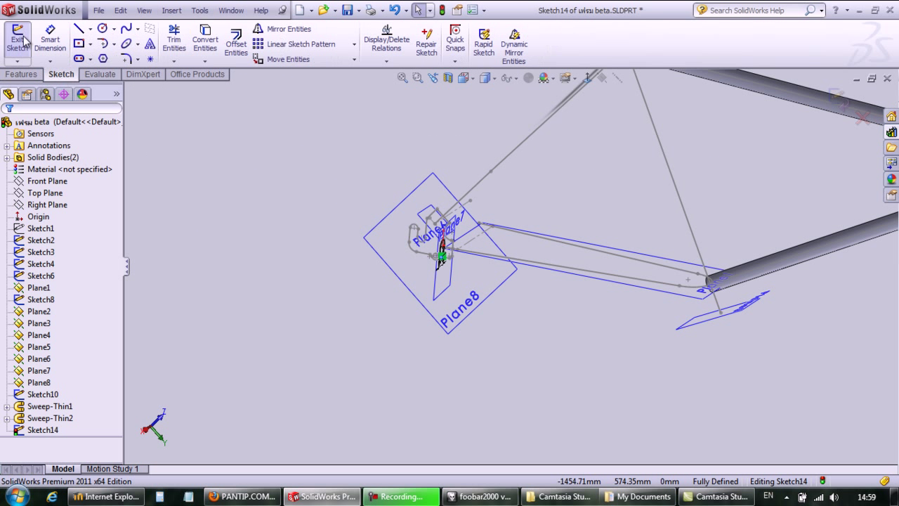
{"action": "left_click", "coordinate": [18, 42]}
{"action": "left_click", "coordinate": [21, 74]}
{"action": "left_click", "coordinate": [106, 30]}
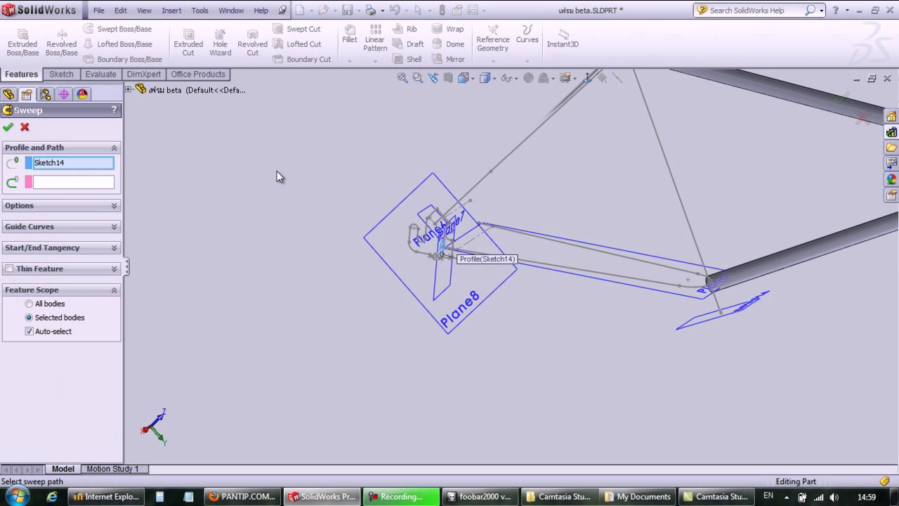
{"action": "scroll", "coordinate": [397, 264], "scroll_direction": "down", "scroll_amount": 5}
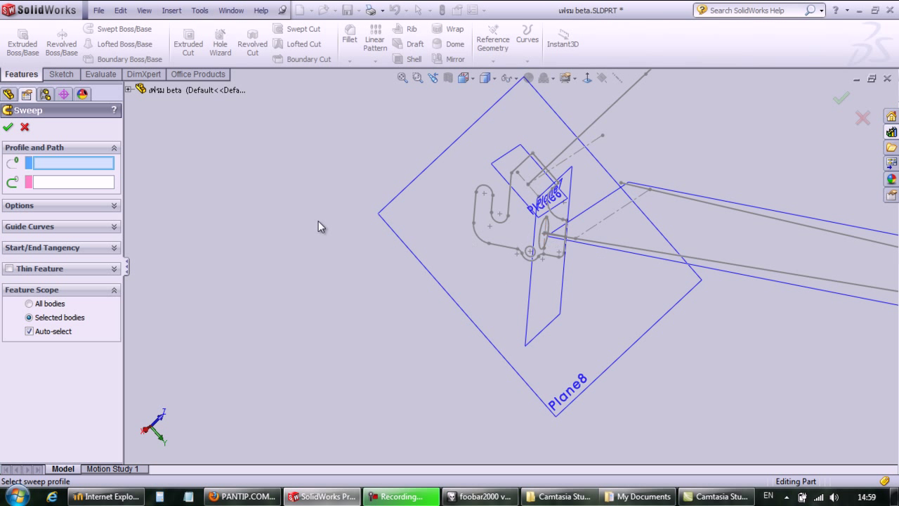
{"action": "left_click", "coordinate": [543, 234]}
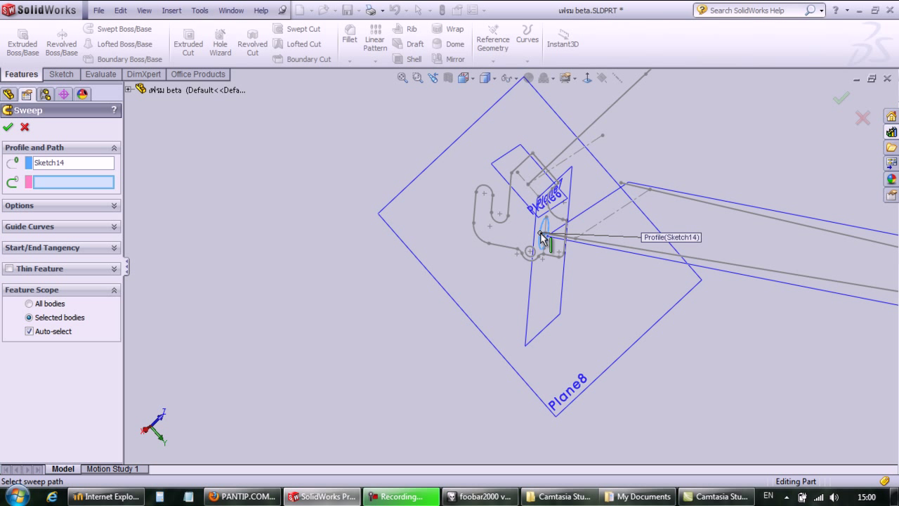
{"action": "left_click", "coordinate": [632, 254]}
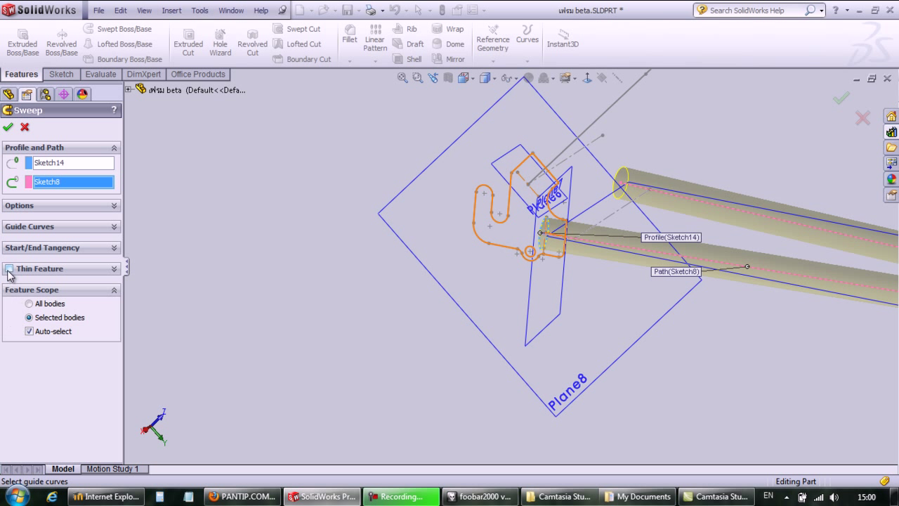
{"action": "left_click", "coordinate": [8, 127]}
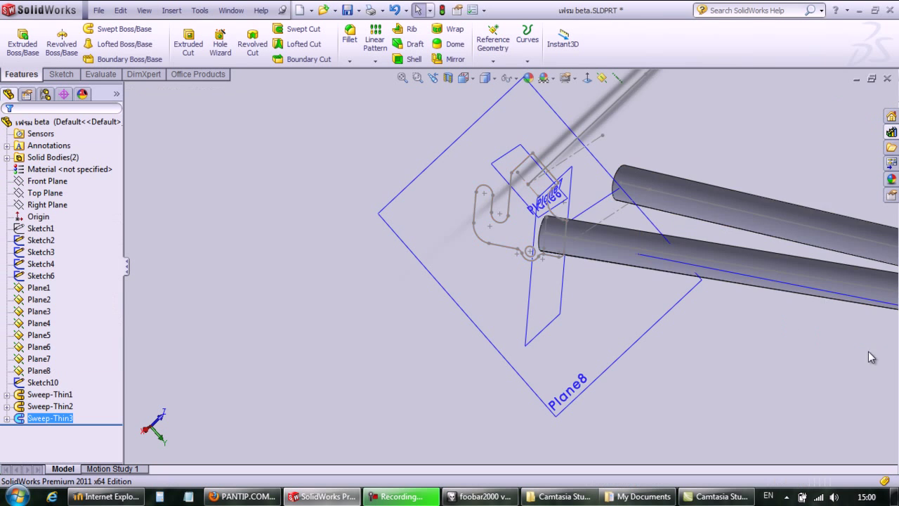
Orbit and zoom the view to the rear dropout area
{"action": "scroll", "coordinate": [849, 340], "scroll_direction": "up", "scroll_amount": 4}
{"action": "scroll", "coordinate": [743, 229], "scroll_direction": "up", "scroll_amount": 3}
{"action": "middle_click_drag", "start_coordinate": [627, 324], "coordinate": [441, 408]}
{"action": "scroll", "coordinate": [516, 400], "scroll_direction": "down", "scroll_amount": 5}
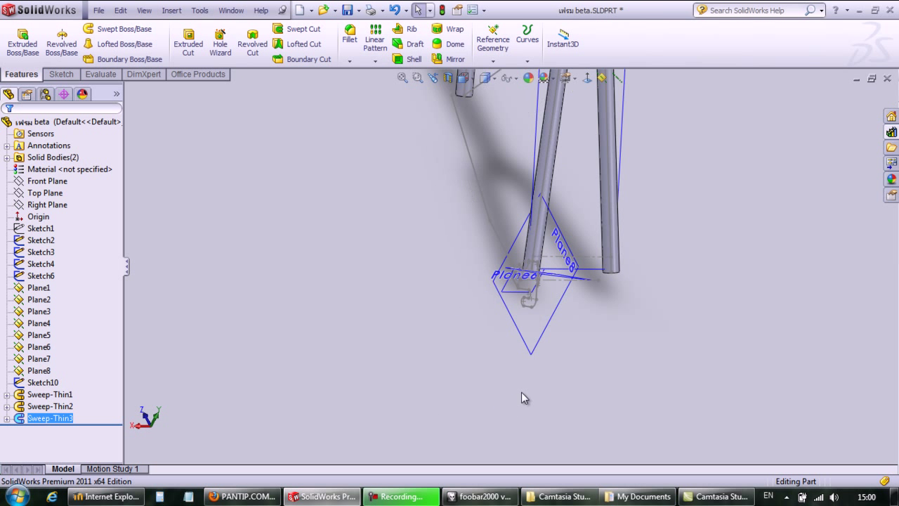
{"action": "middle_click_drag", "start_coordinate": [421, 223], "coordinate": [559, 284]}
{"action": "scroll", "coordinate": [632, 233], "scroll_direction": "down", "scroll_amount": 3}
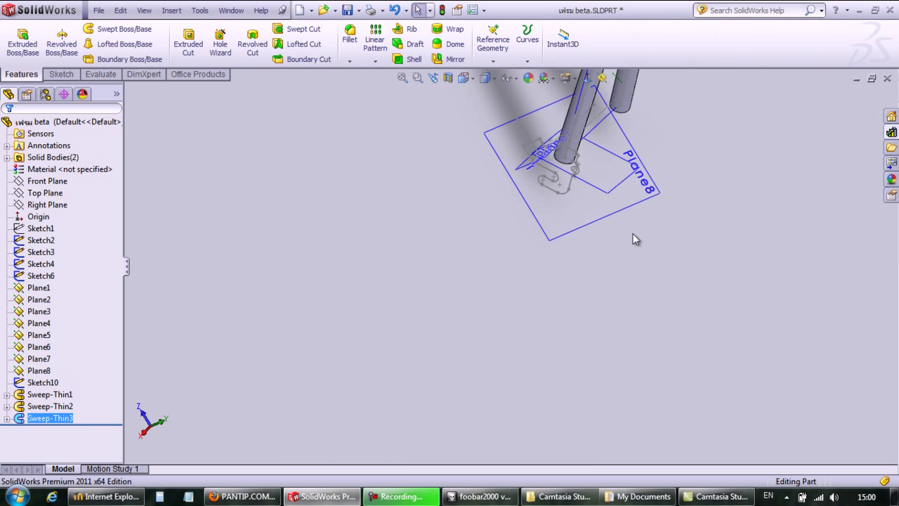
{"action": "scroll", "coordinate": [594, 196], "scroll_direction": "down", "scroll_amount": 2}
{"action": "scroll", "coordinate": [592, 176], "scroll_direction": "up", "scroll_amount": 3}
{"action": "scroll", "coordinate": [492, 188], "scroll_direction": "down", "scroll_amount": 4}
{"action": "scroll", "coordinate": [403, 221], "scroll_direction": "down", "scroll_amount": 4}
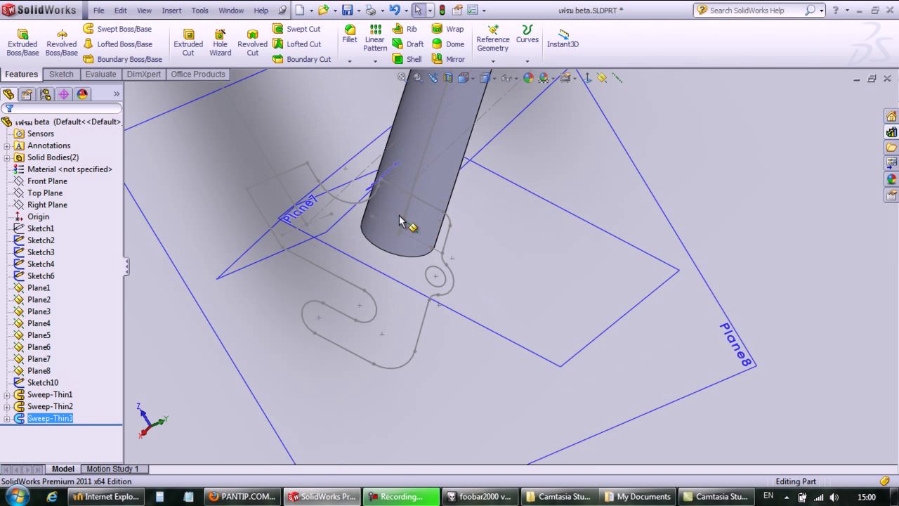
Select Plane6 and start a new sketch on it
{"action": "left_click", "coordinate": [251, 251]}
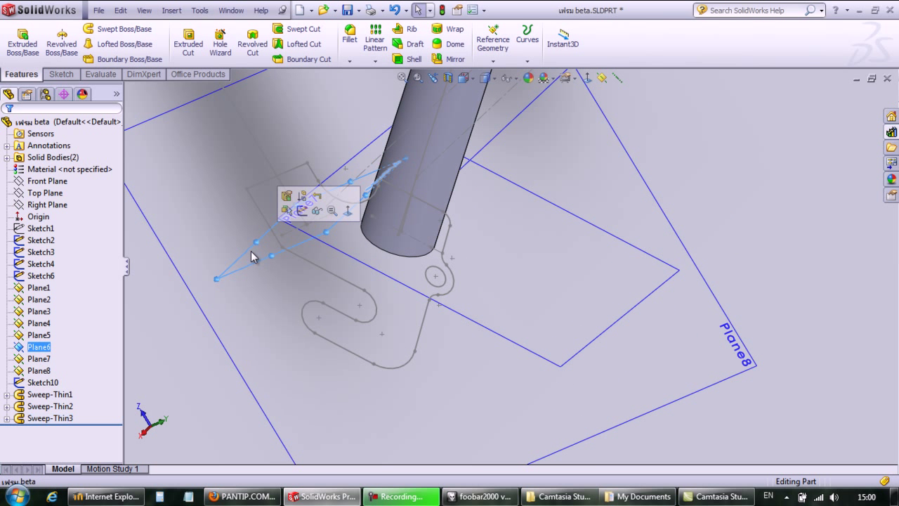
{"action": "left_click", "coordinate": [61, 73]}
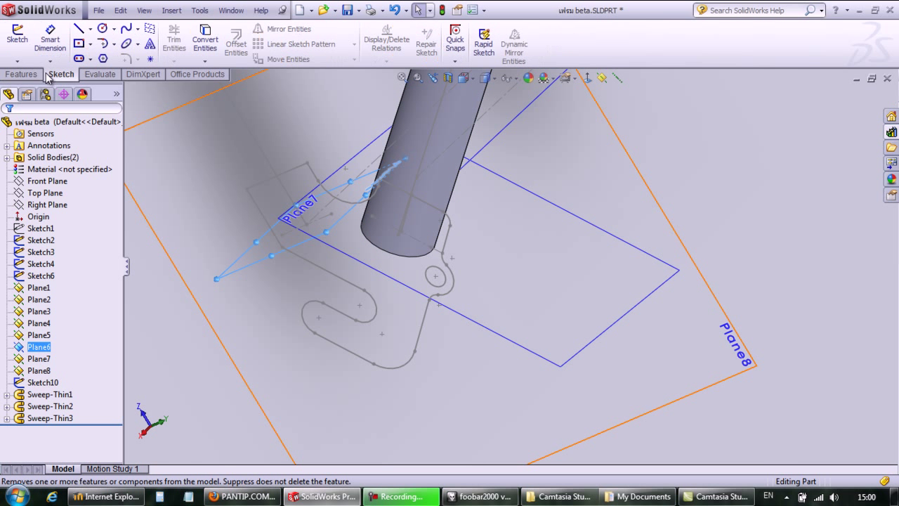
{"action": "left_click", "coordinate": [18, 42]}
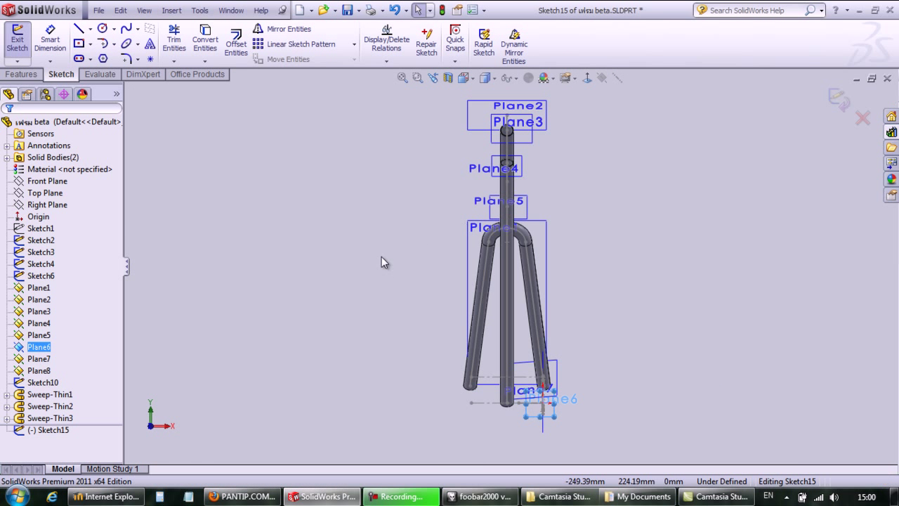
{"action": "scroll", "coordinate": [601, 425], "scroll_direction": "down", "scroll_amount": 6}
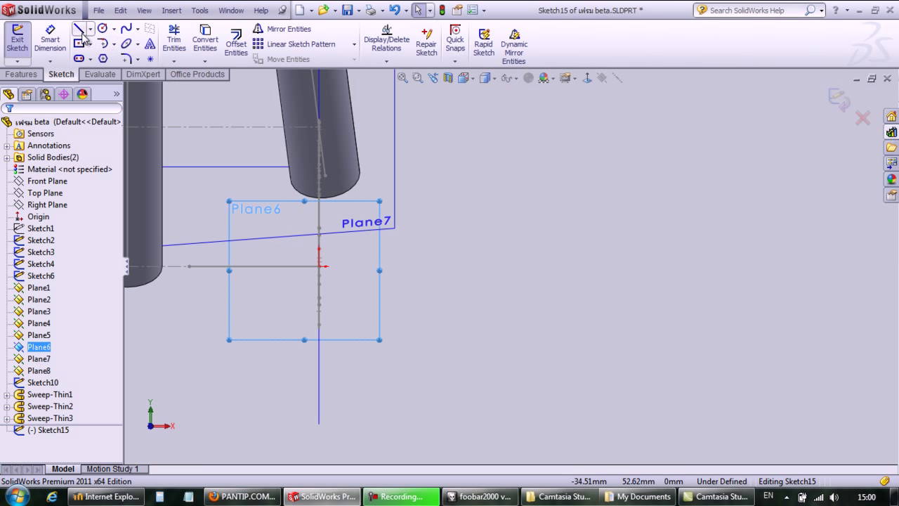
Draw a circle at the origin, dimension it to 18 mm diameter, and exit the sketch
{"action": "left_click", "coordinate": [102, 29]}
{"action": "left_click", "coordinate": [319, 266]}
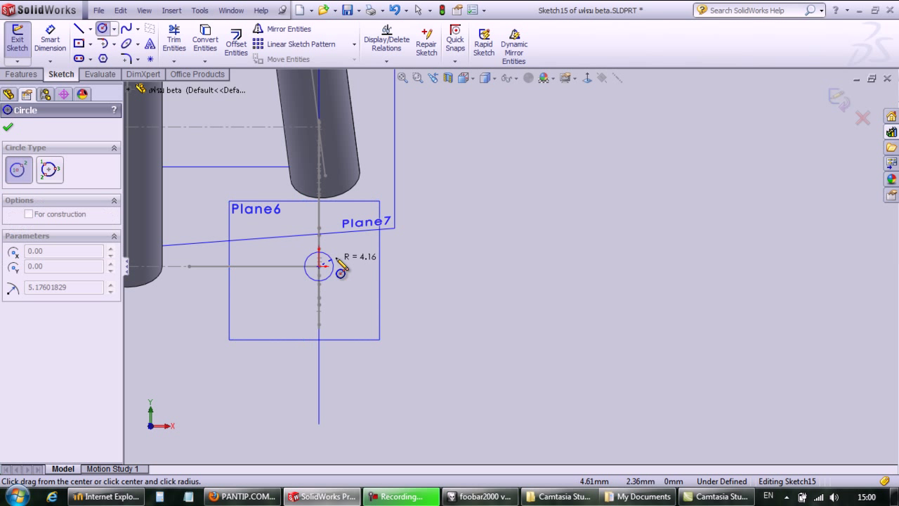
{"action": "left_click", "coordinate": [341, 271]}
{"action": "left_click", "coordinate": [50, 42]}
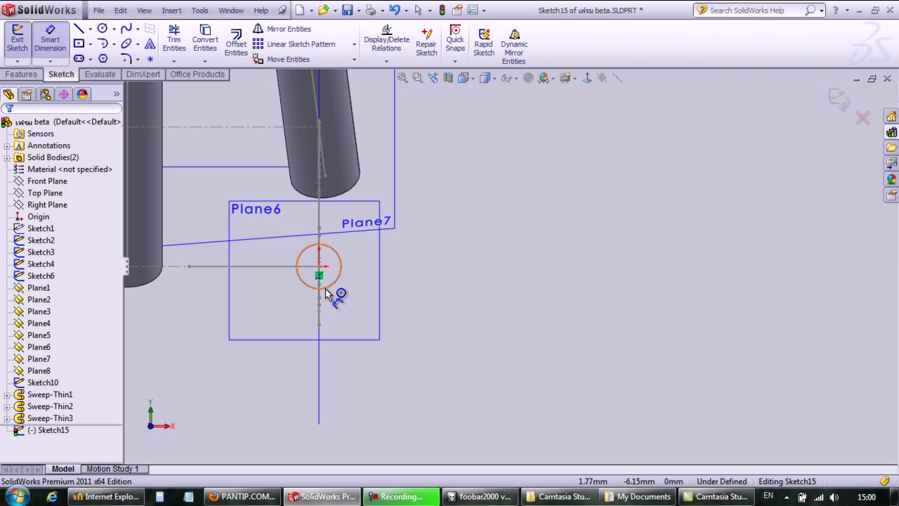
{"action": "left_click", "coordinate": [324, 295]}
{"action": "left_click", "coordinate": [325, 332]}
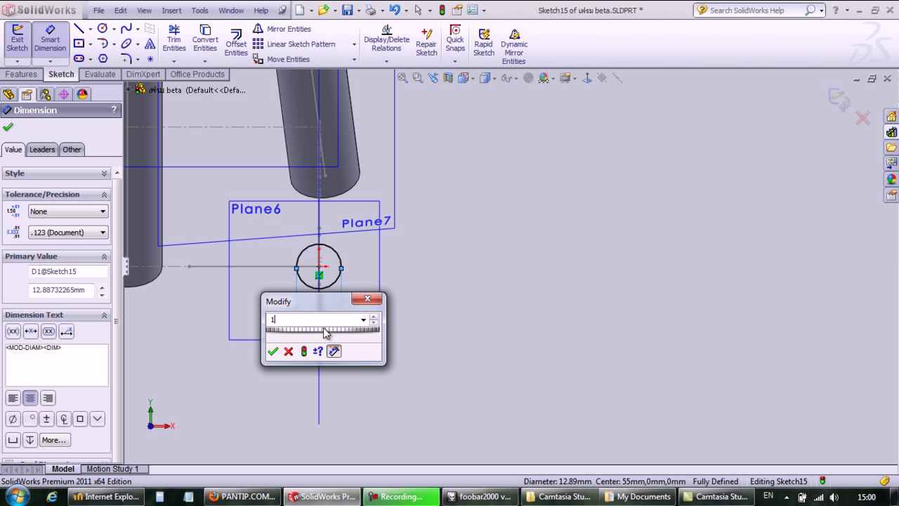
{"action": "type", "text": "18"}
{"action": "left_click", "coordinate": [273, 351]}
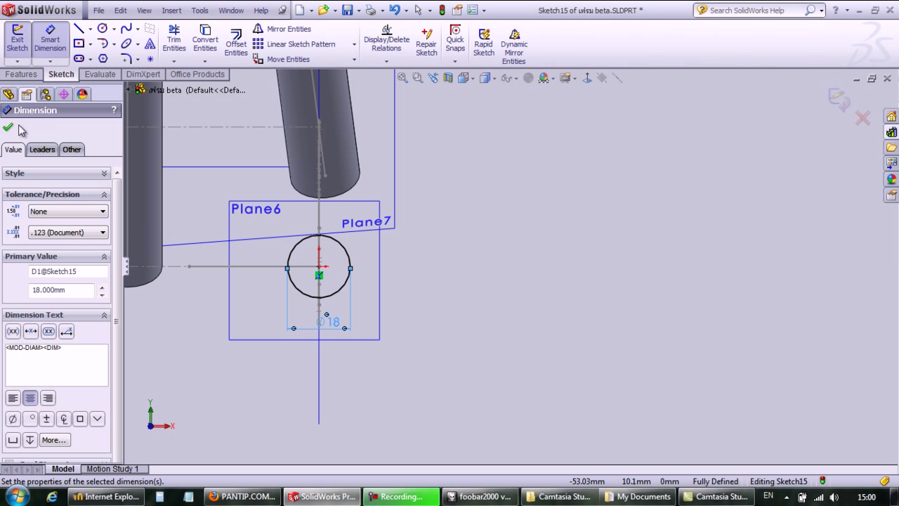
{"action": "left_click", "coordinate": [9, 128]}
{"action": "left_click", "coordinate": [16, 38]}
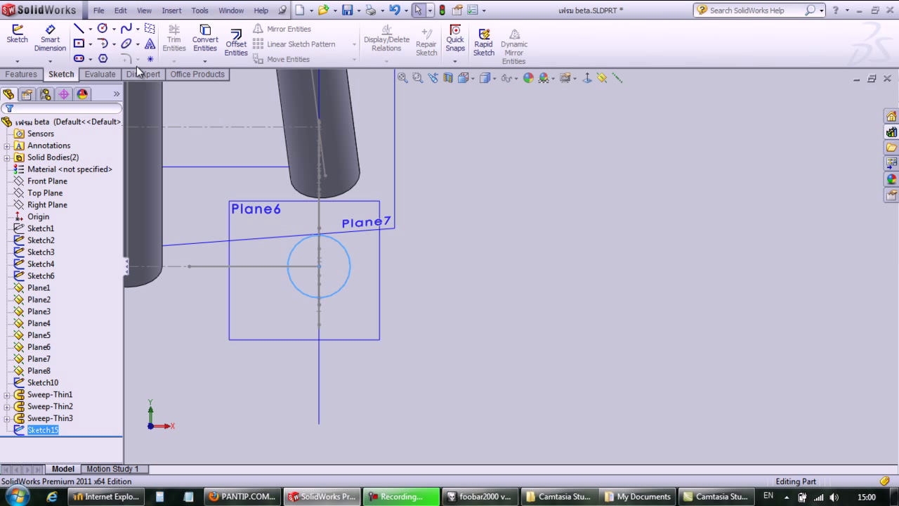
Sweep the Sketch15 circle along Sketch3 as a thin-walled tube, Sweep-Thin4
{"action": "left_click", "coordinate": [22, 74]}
{"action": "left_click", "coordinate": [118, 29]}
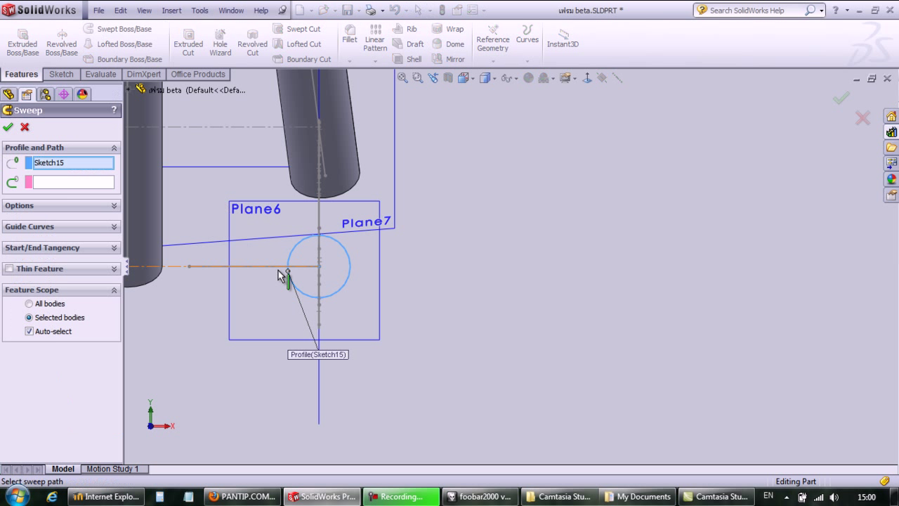
{"action": "left_click", "coordinate": [292, 284]}
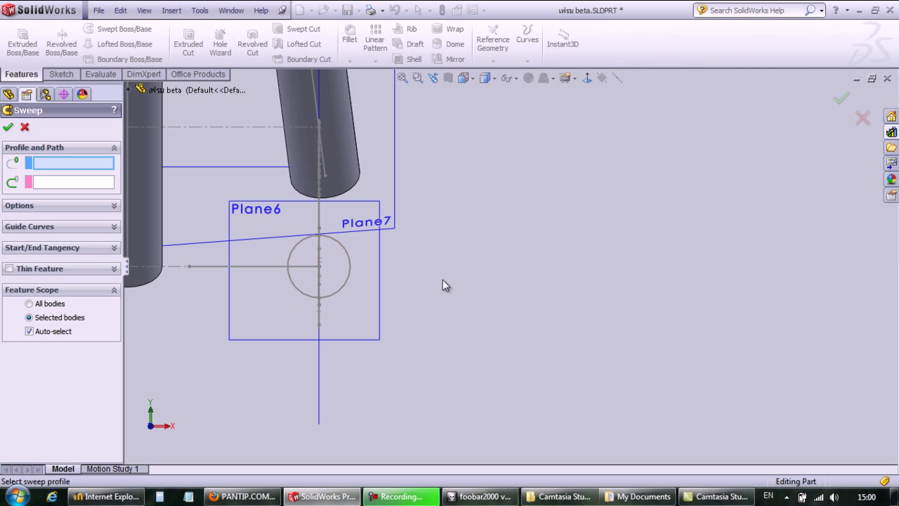
{"action": "left_click", "coordinate": [295, 285]}
{"action": "middle_click_drag", "start_coordinate": [234, 331], "coordinate": [201, 345]}
{"action": "mouse_move", "coordinate": [576, 315]}
{"action": "middle_mouse_down"}
{"action": "mouse_move", "coordinate": [550, 293]}
{"action": "mouse_move", "coordinate": [249, 298]}
{"action": "middle_mouse_up"}
{"action": "mouse_move", "coordinate": [275, 267]}
{"action": "middle_mouse_down"}
{"action": "mouse_move", "coordinate": [262, 266]}
{"action": "mouse_move", "coordinate": [335, 287]}
{"action": "mouse_move", "coordinate": [439, 292]}
{"action": "middle_mouse_up"}
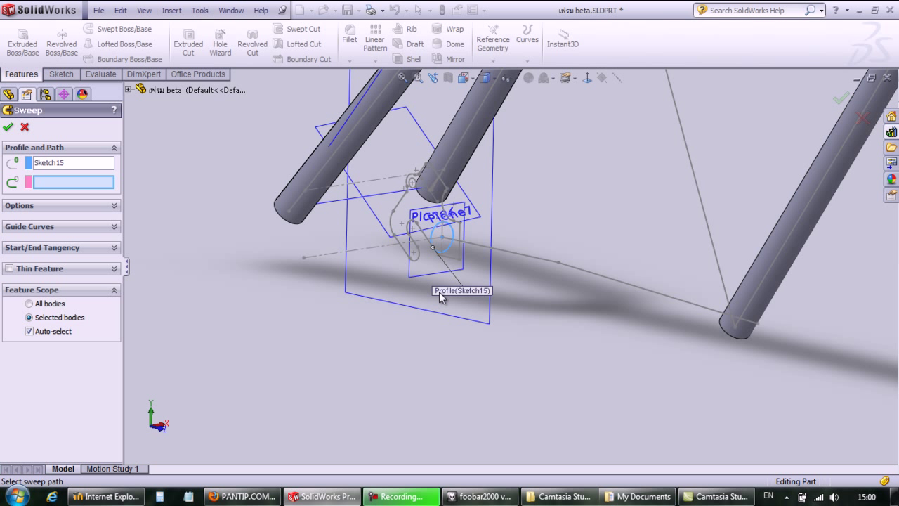
{"action": "left_click", "coordinate": [528, 259]}
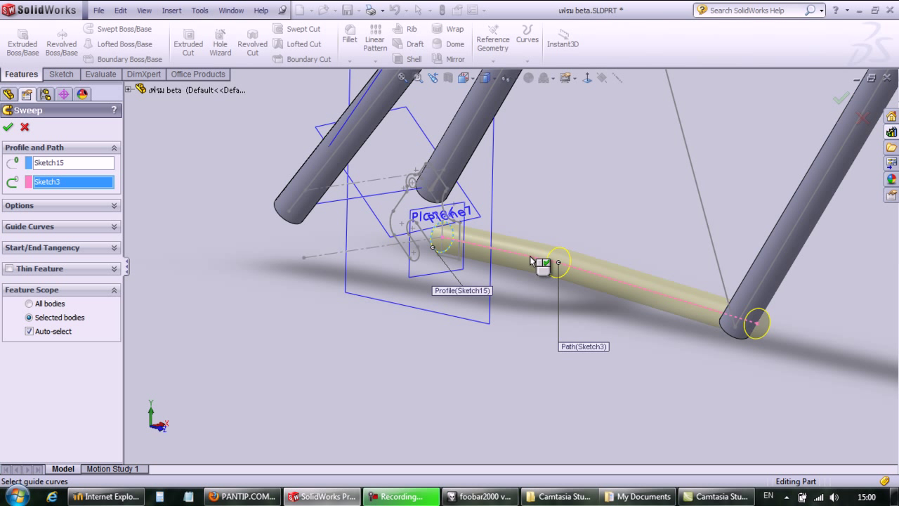
{"action": "left_click", "coordinate": [9, 268]}
{"action": "left_click", "coordinate": [8, 127]}
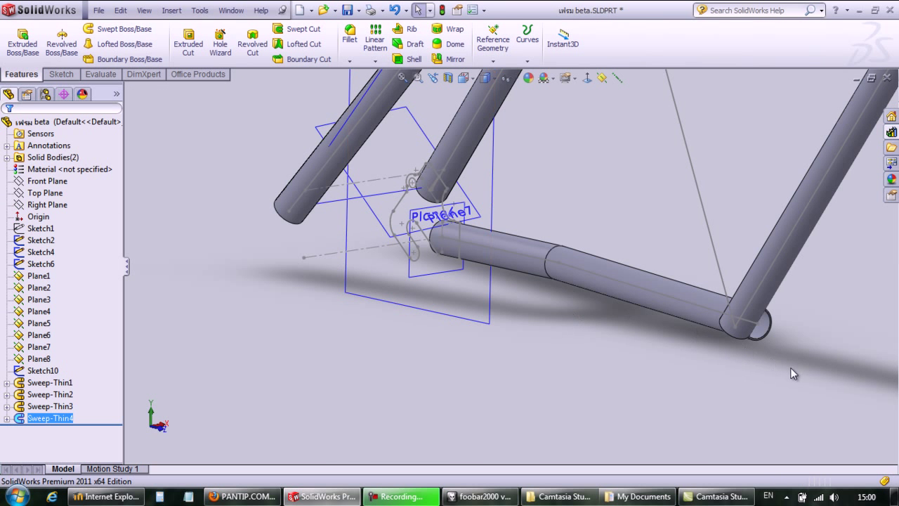
Inspect the new tube and start a Mirror feature from the Linear Pattern dropdown
{"action": "middle_click_drag", "start_coordinate": [301, 286], "coordinate": [450, 367]}
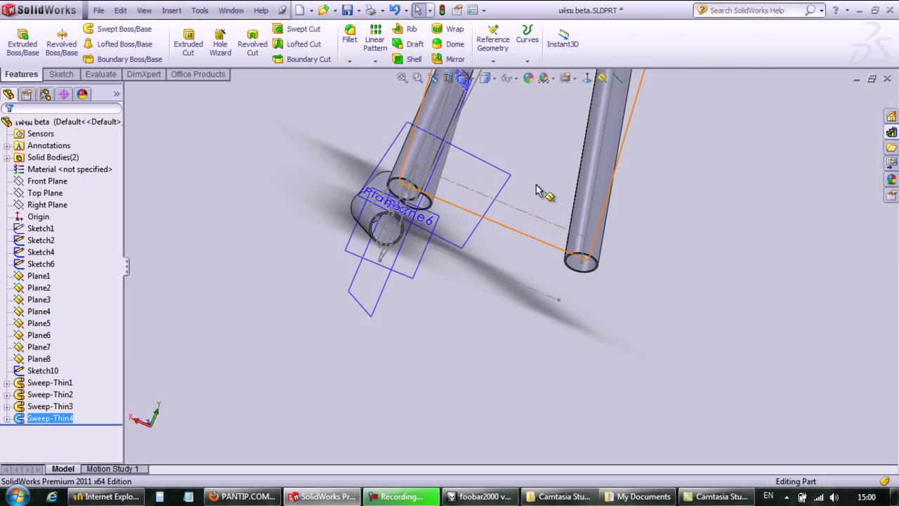
{"action": "middle_click_drag", "start_coordinate": [273, 180], "coordinate": [213, 142]}
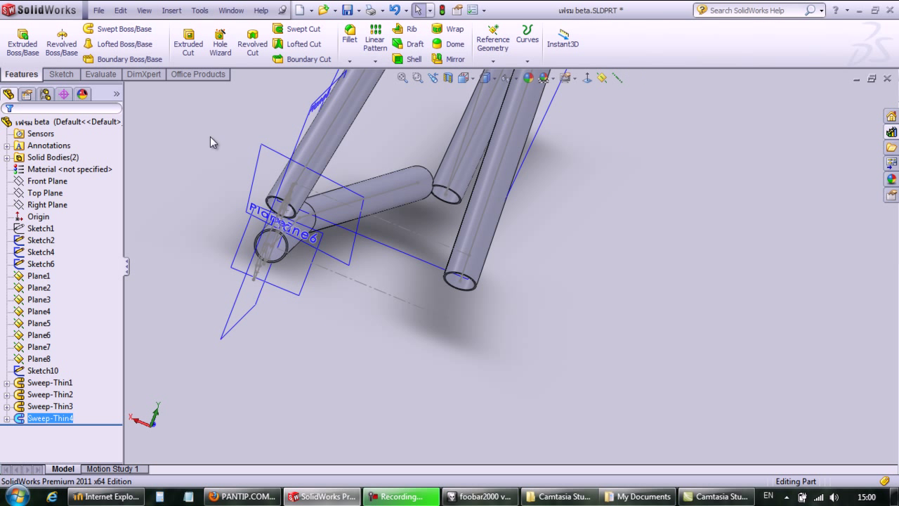
{"action": "left_click", "coordinate": [375, 61]}
{"action": "left_click", "coordinate": [395, 101]}
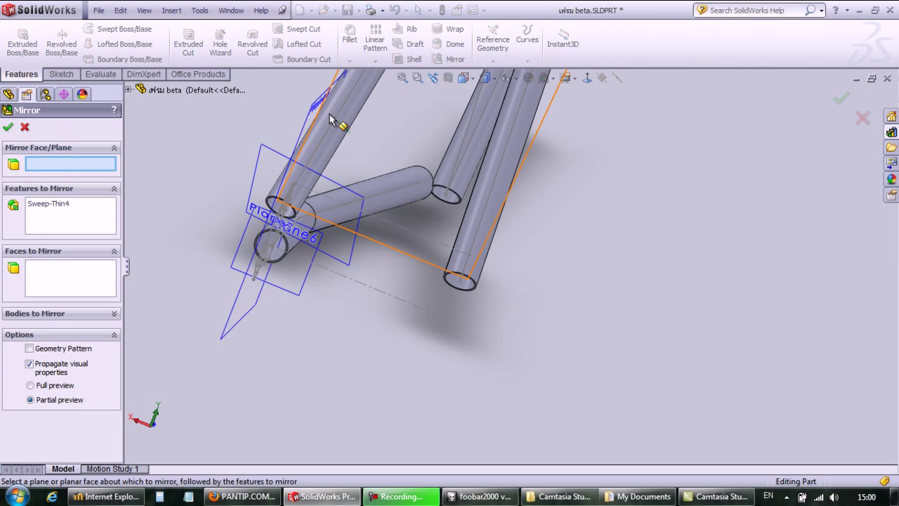
Mirror Sweep-Thin4 across the Right Plane to create the opposite stay tube
{"action": "left_click", "coordinate": [128, 90]}
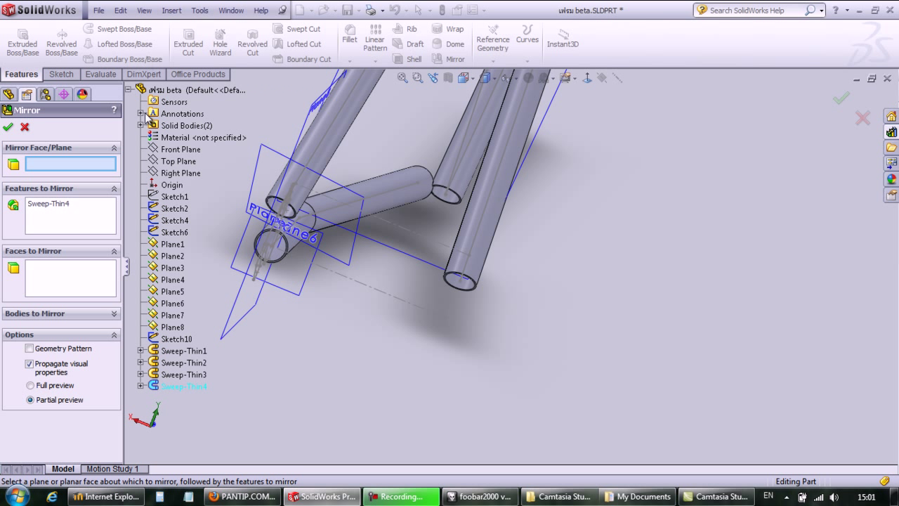
{"action": "left_click", "coordinate": [174, 175]}
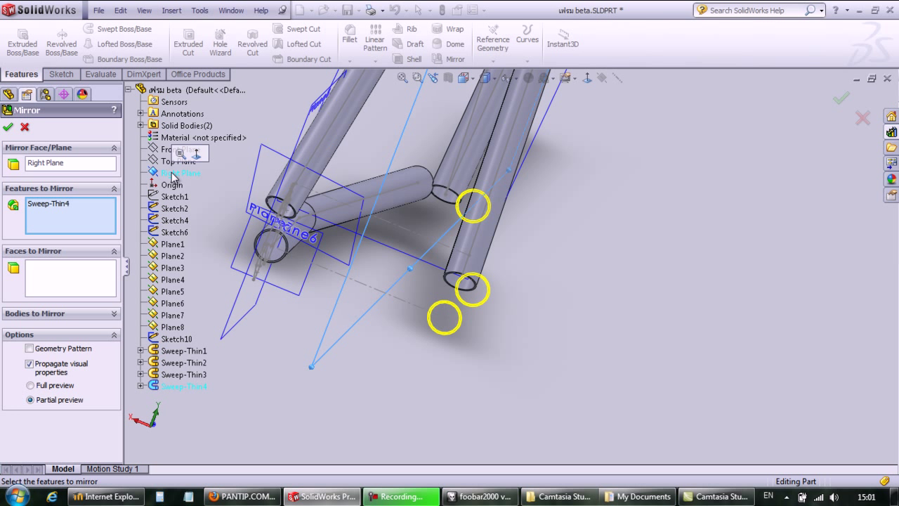
{"action": "left_click", "coordinate": [10, 127]}
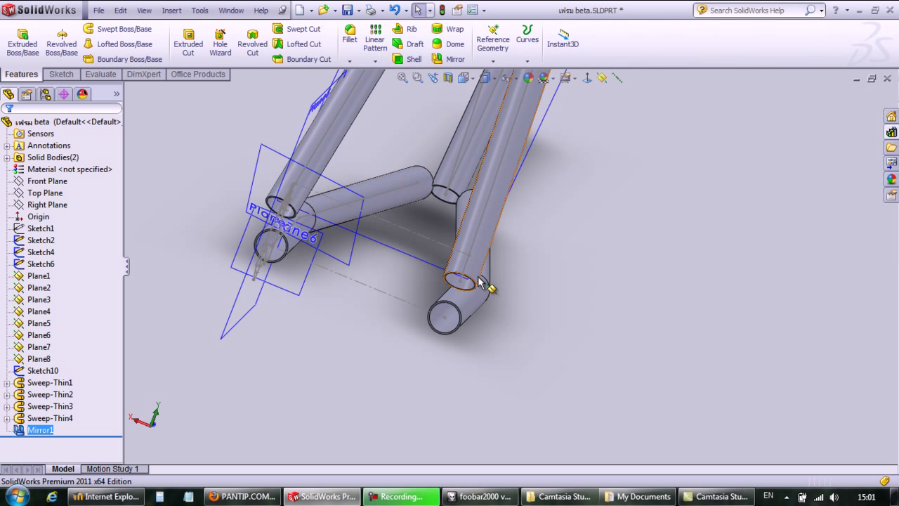
{"action": "middle_click_drag", "start_coordinate": [350, 335], "coordinate": [605, 189]}
Select Plane3, turn it face-on with Normal To, and start a sketch on it
{"action": "scroll", "coordinate": [631, 158], "scroll_direction": "up", "scroll_amount": 3}
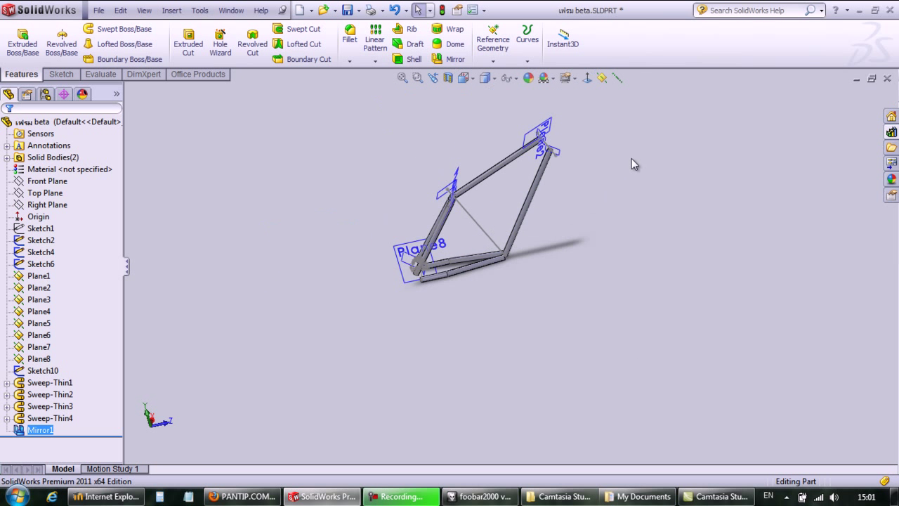
{"action": "scroll", "coordinate": [615, 157], "scroll_direction": "down", "scroll_amount": 4}
{"action": "middle_click_drag", "start_coordinate": [281, 134], "coordinate": [299, 124]}
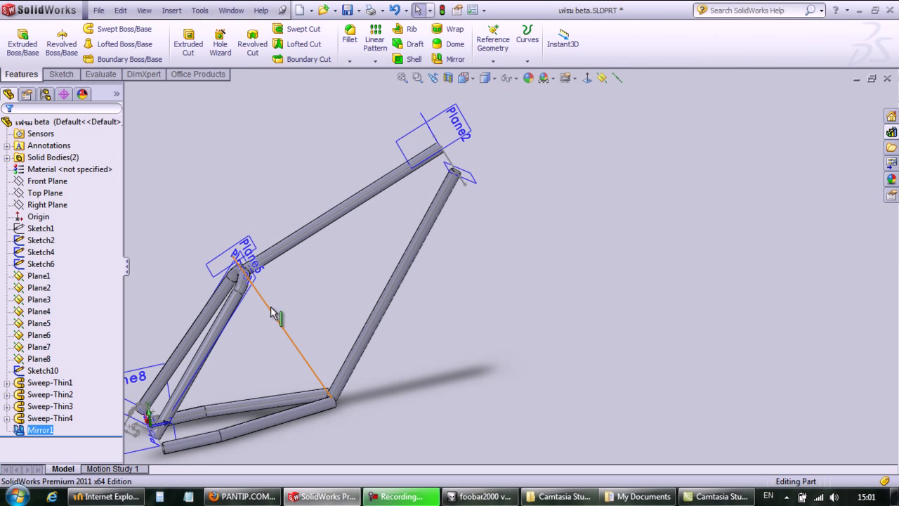
{"action": "left_click", "coordinate": [463, 139]}
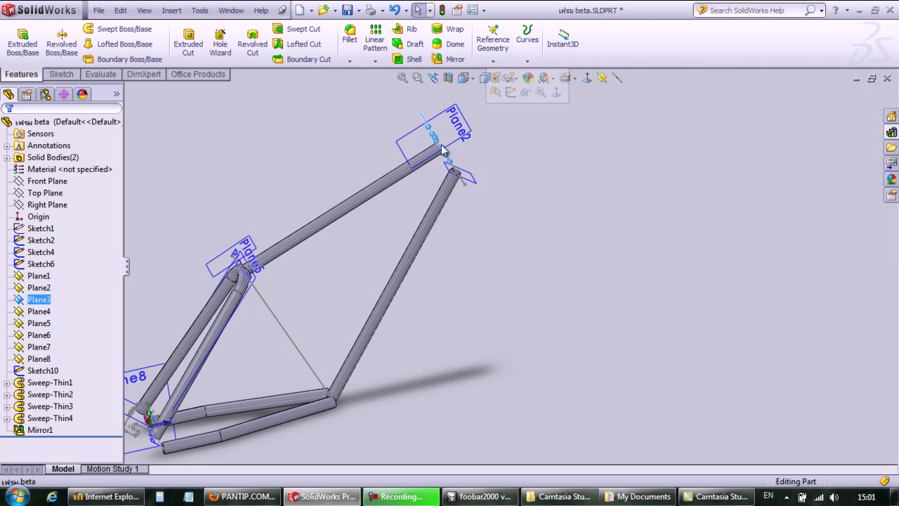
{"action": "key", "text": "Escape"}
{"action": "left_click", "coordinate": [466, 139]}
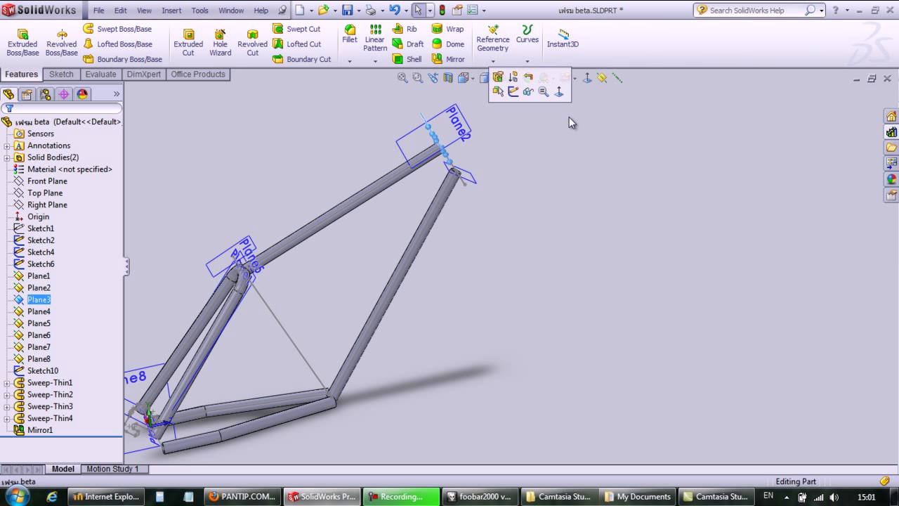
{"action": "left_click", "coordinate": [484, 77]}
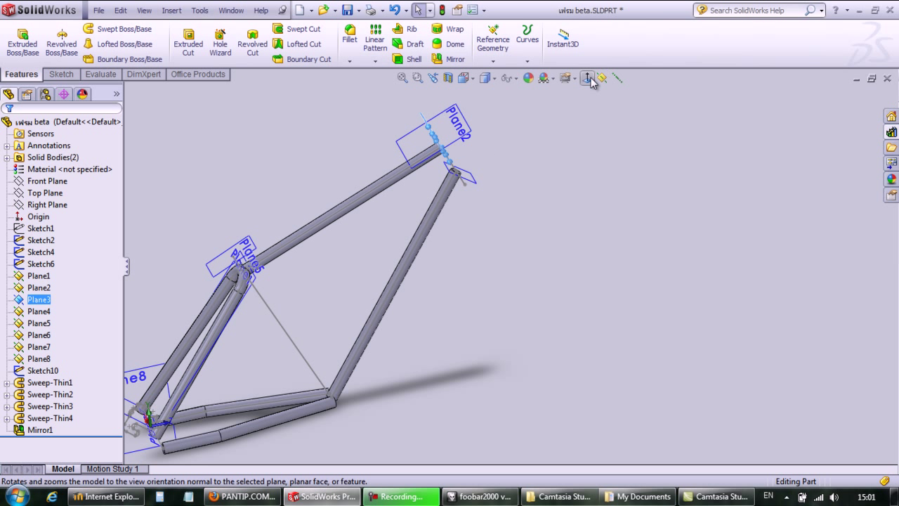
{"action": "left_click", "coordinate": [596, 76]}
{"action": "scroll", "coordinate": [365, 231], "scroll_direction": "up", "scroll_amount": 5}
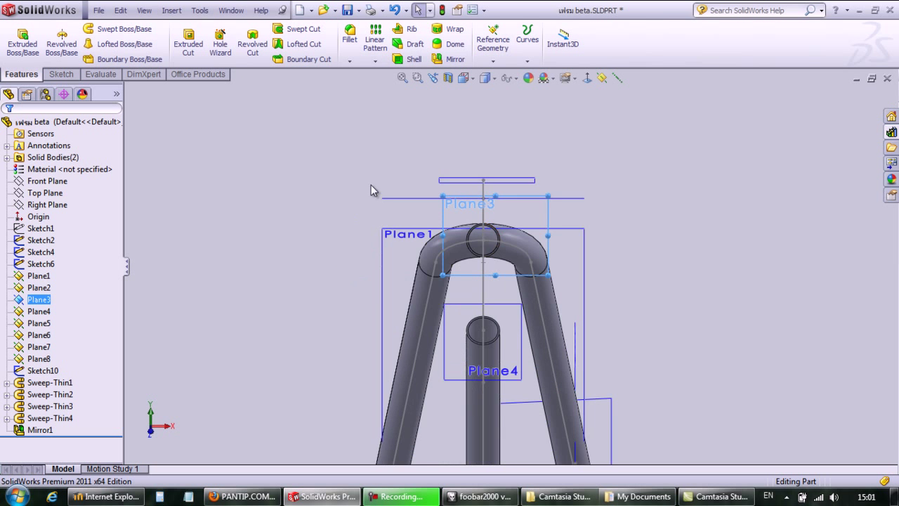
{"action": "left_click", "coordinate": [62, 75]}
{"action": "left_click", "coordinate": [17, 35]}
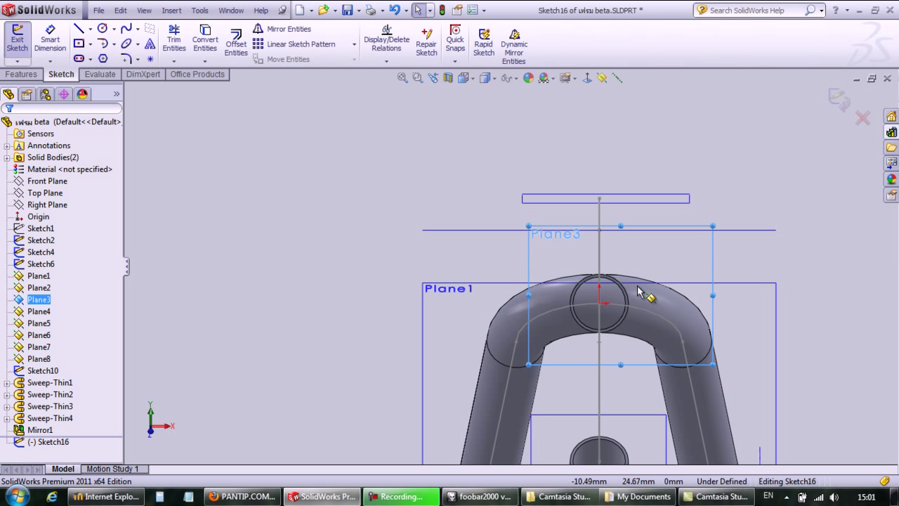
Exit the empty sketch and start a new sketch on Plane2
{"action": "mouse_move", "coordinate": [361, 305]}
{"action": "middle_mouse_down"}
{"action": "mouse_move", "coordinate": [375, 292]}
{"action": "mouse_move", "coordinate": [368, 305]}
{"action": "middle_mouse_up"}
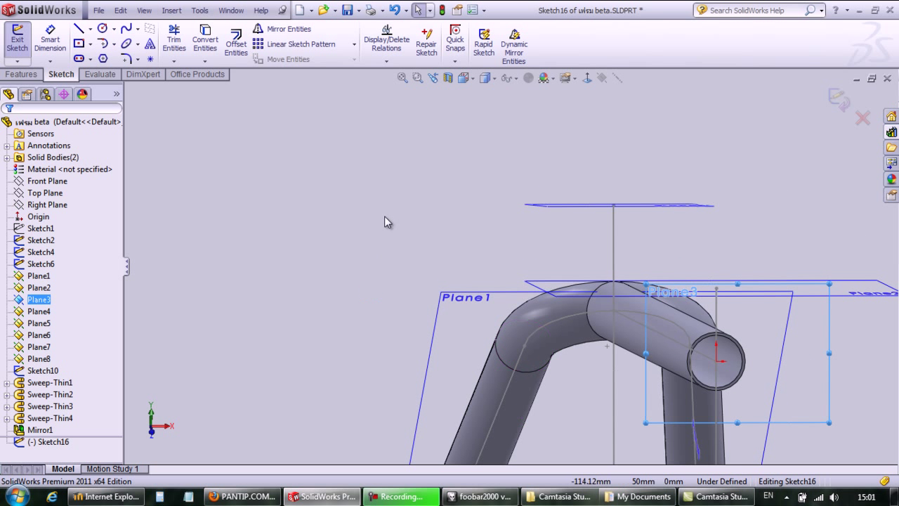
{"action": "left_click", "coordinate": [870, 297]}
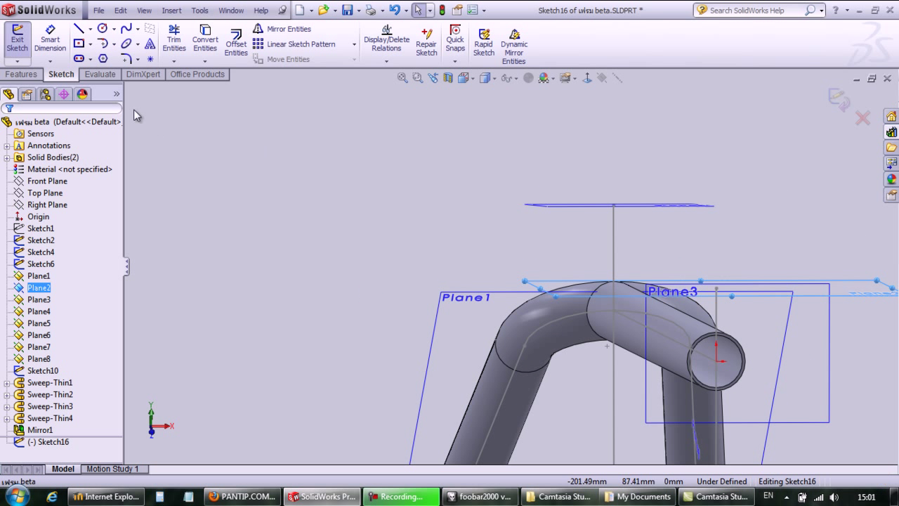
{"action": "left_click", "coordinate": [17, 39]}
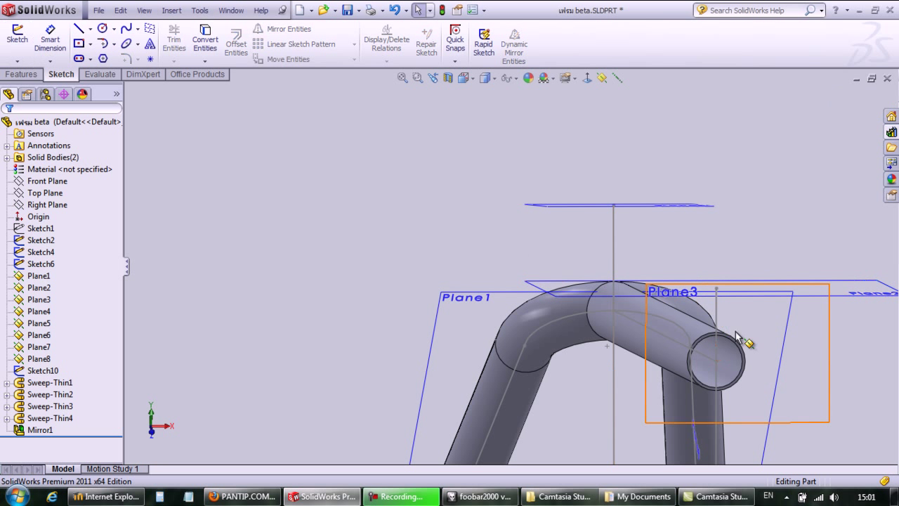
{"action": "left_click", "coordinate": [872, 302]}
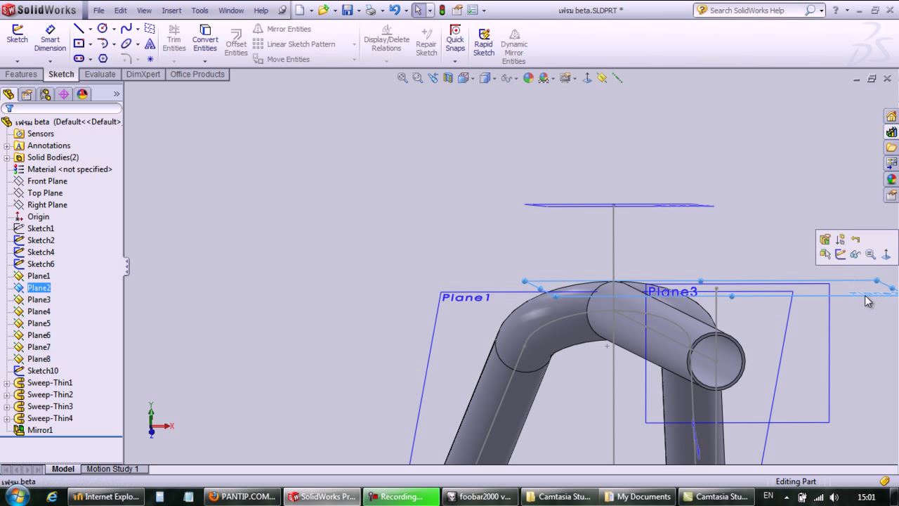
{"action": "left_click", "coordinate": [17, 39]}
Draw a circle centred on the head-tube top and dimension it to 26 mm diameter
{"action": "left_click", "coordinate": [588, 79]}
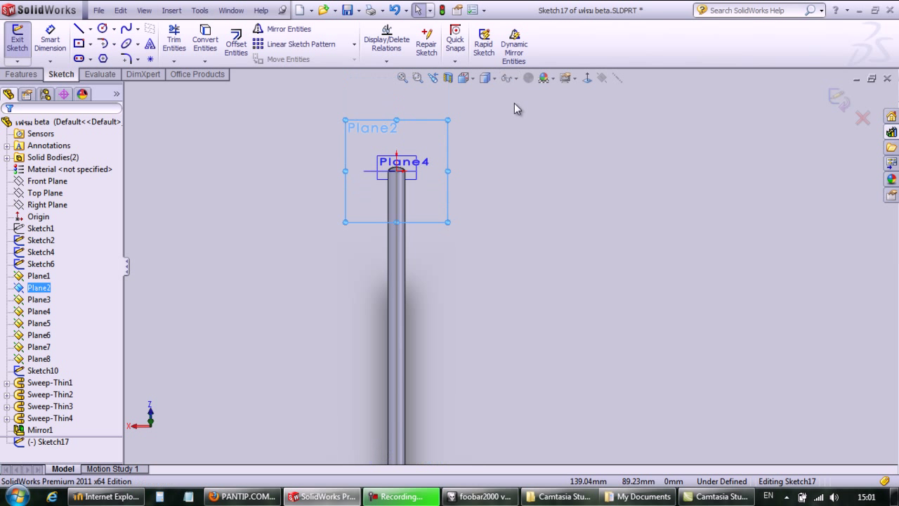
{"action": "left_click", "coordinate": [102, 29]}
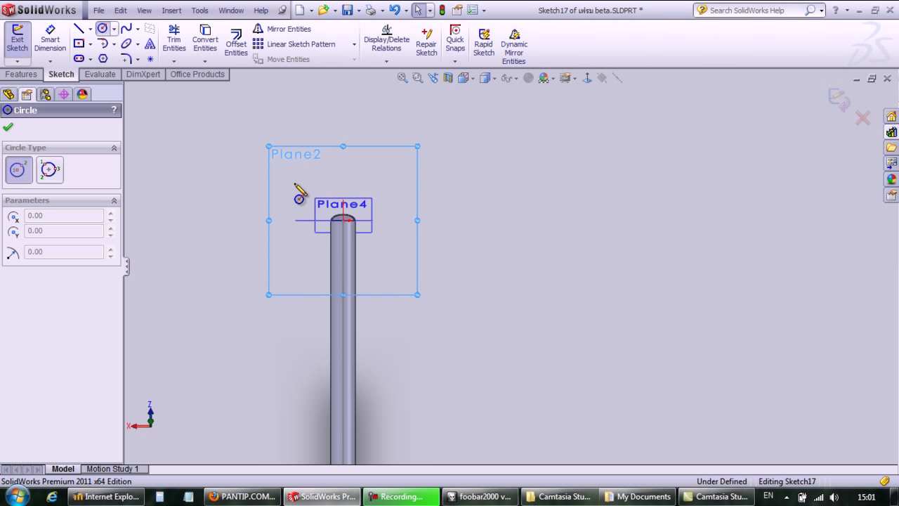
{"action": "left_click", "coordinate": [343, 220]}
{"action": "left_click", "coordinate": [369, 197]}
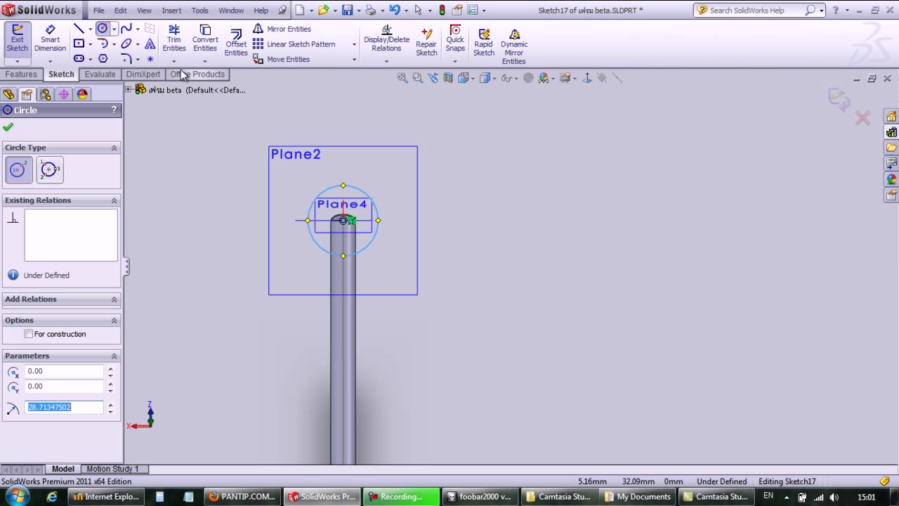
{"action": "left_click", "coordinate": [49, 41]}
{"action": "left_click", "coordinate": [340, 255]}
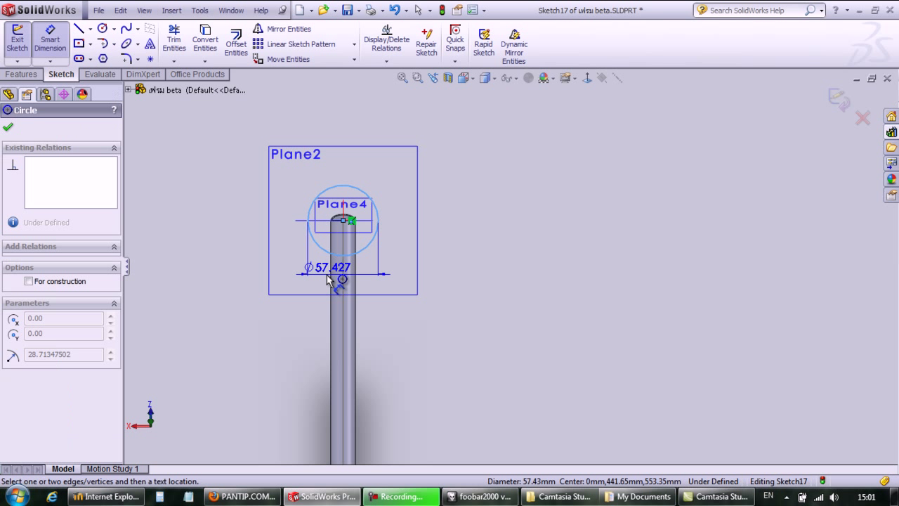
{"action": "left_click", "coordinate": [331, 293]}
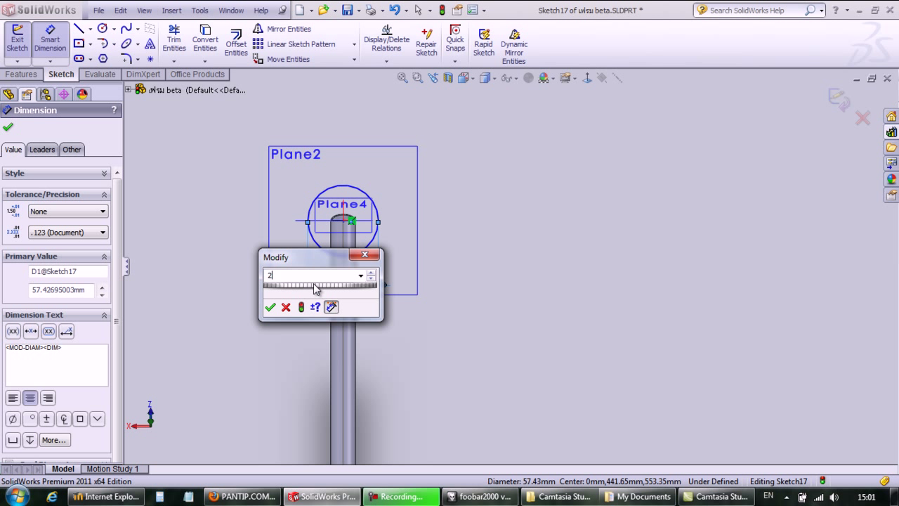
{"action": "left_click", "coordinate": [273, 312]}
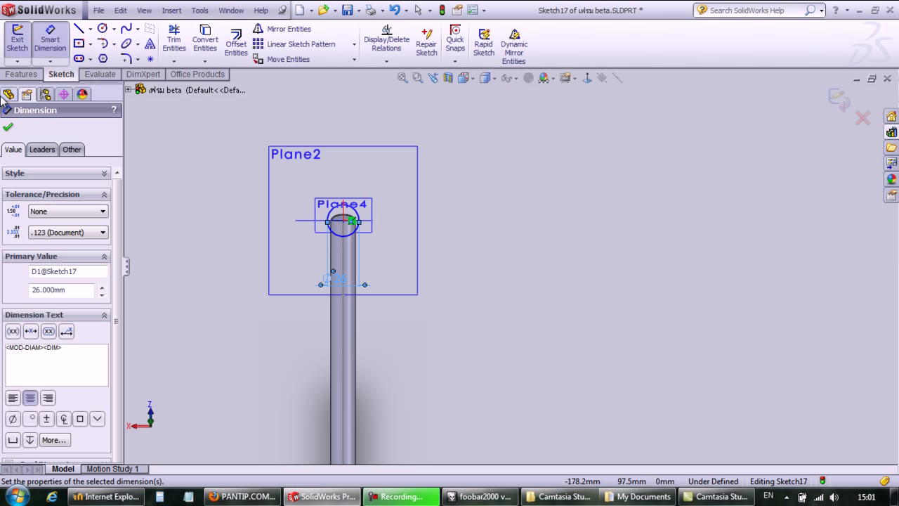
{"action": "left_click", "coordinate": [8, 127]}
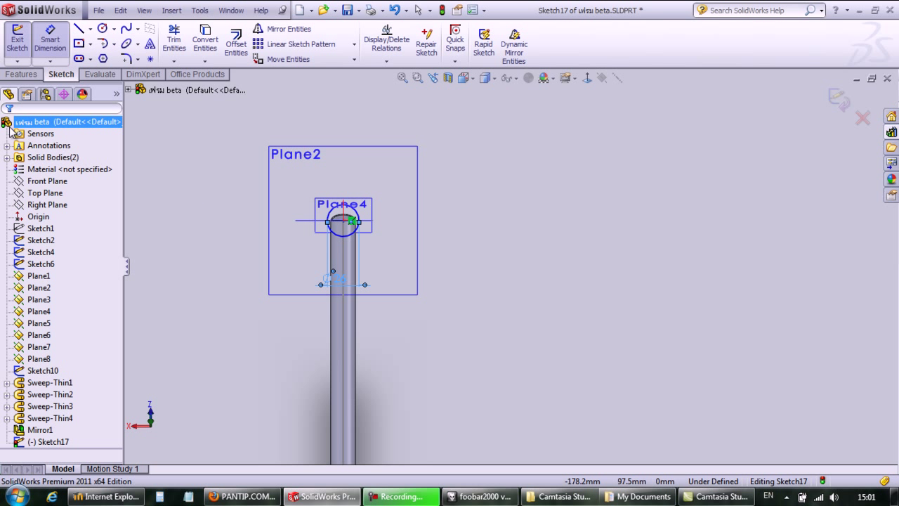
{"action": "left_click", "coordinate": [21, 74]}
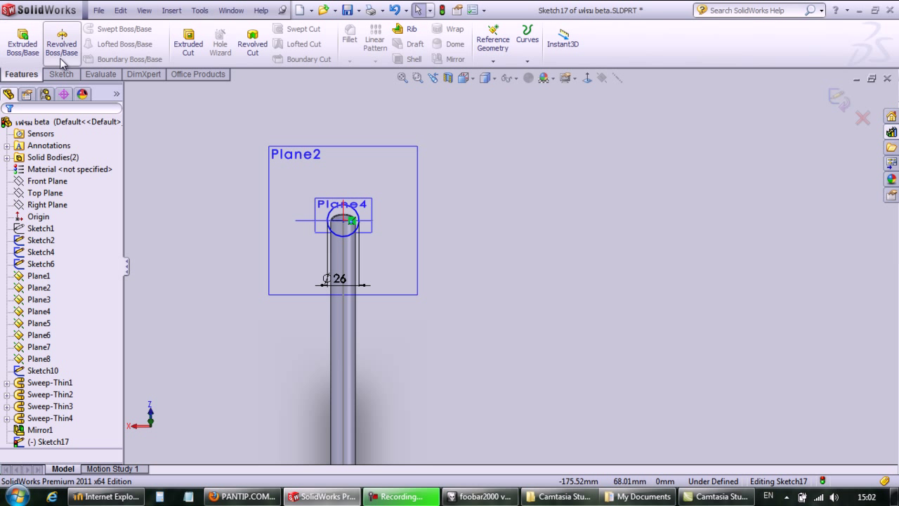
Extrude the 26 mm circle 110 mm blind to form the head tube, then select Plane2
{"action": "left_click", "coordinate": [57, 77]}
{"action": "left_click", "coordinate": [22, 74]}
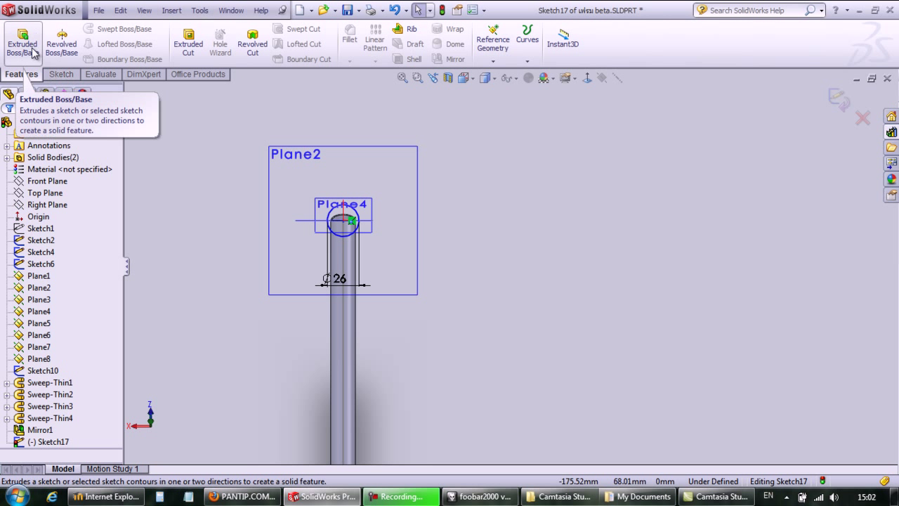
{"action": "left_click", "coordinate": [20, 45]}
{"action": "middle_click_drag", "start_coordinate": [181, 320], "coordinate": [213, 316]}
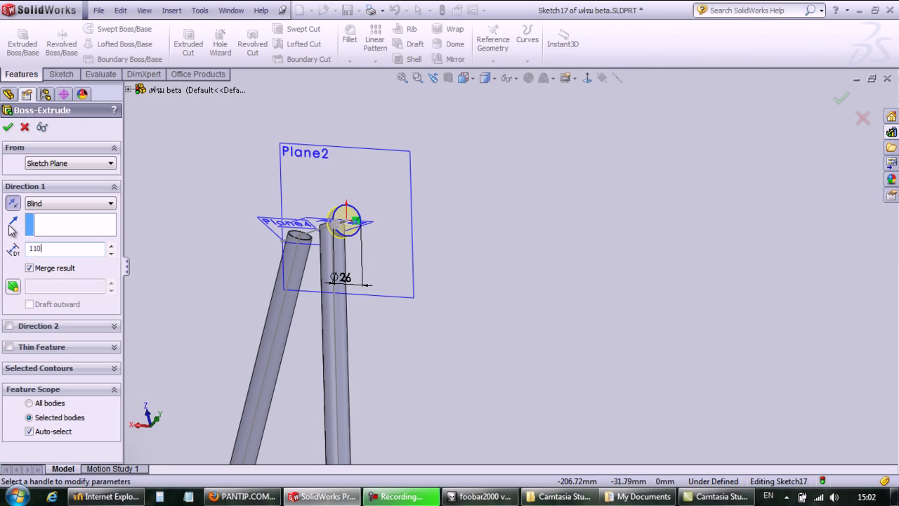
{"action": "key", "text": "Return"}
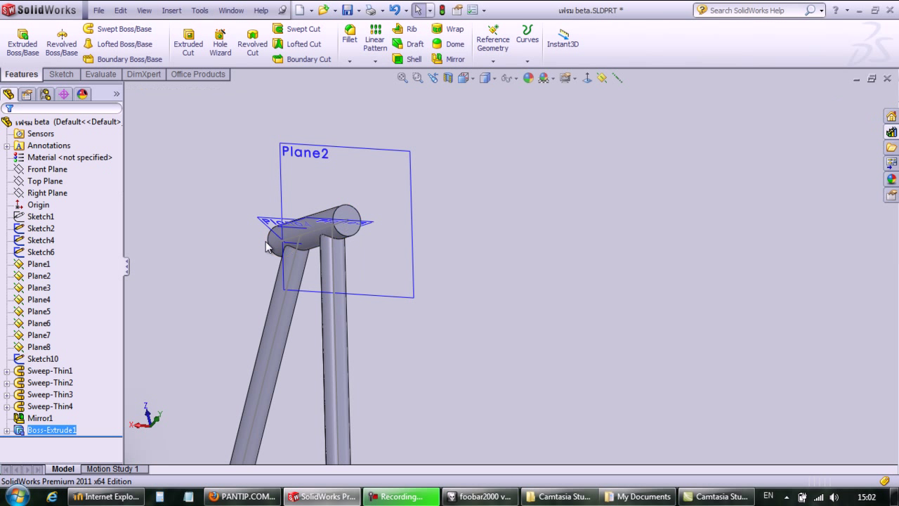
{"action": "left_click", "coordinate": [353, 237]}
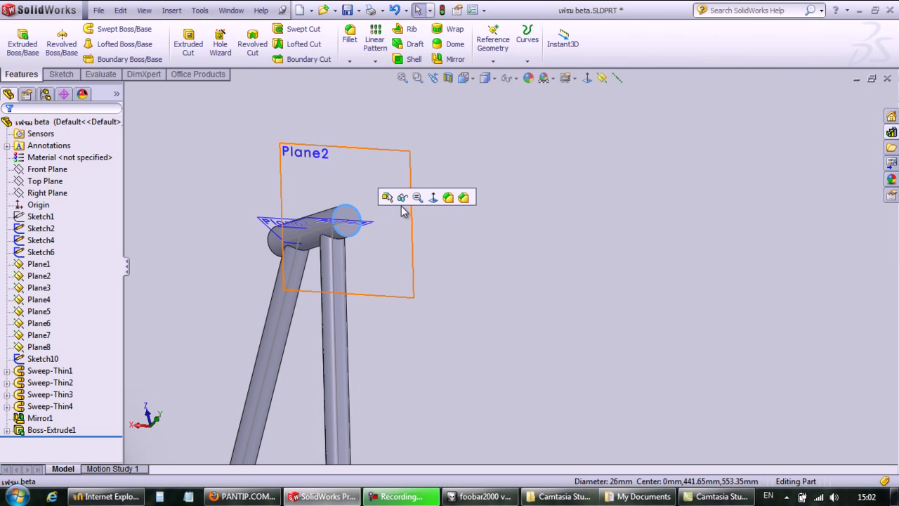
{"action": "left_click", "coordinate": [413, 242]}
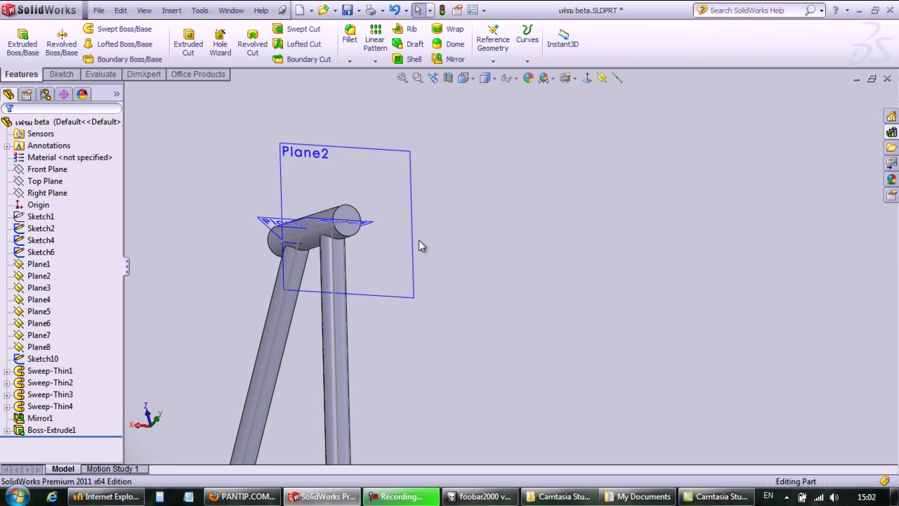
{"action": "left_click", "coordinate": [51, 77]}
On Plane2, offset the head tube's end edge 1 mm inward into a circle
{"action": "left_click", "coordinate": [16, 39]}
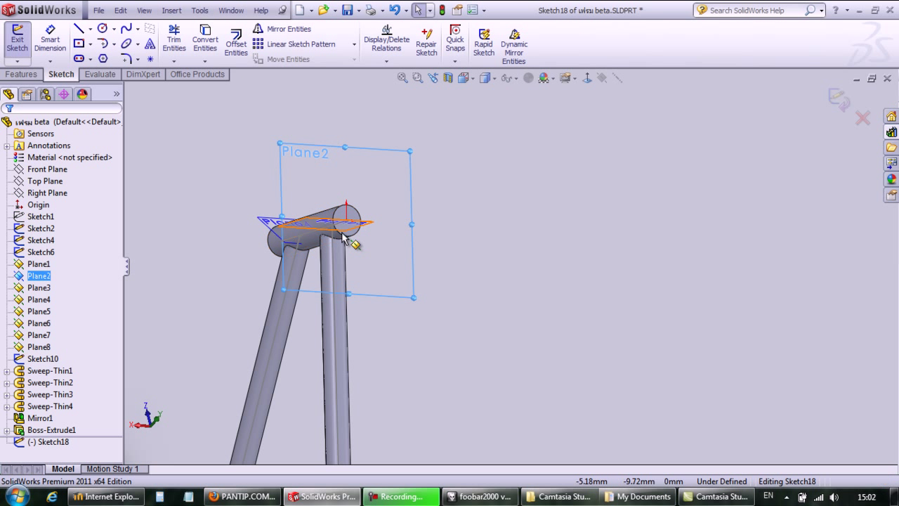
{"action": "left_click", "coordinate": [352, 209]}
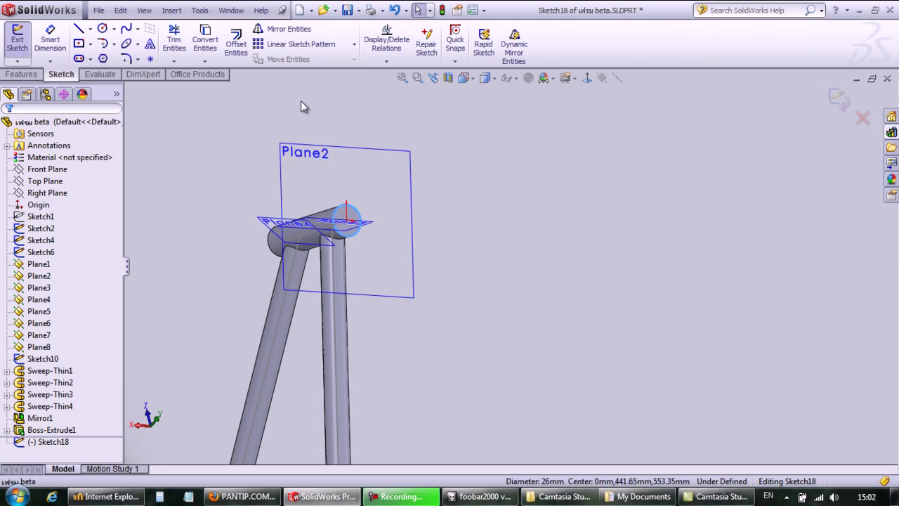
{"action": "left_click", "coordinate": [236, 44]}
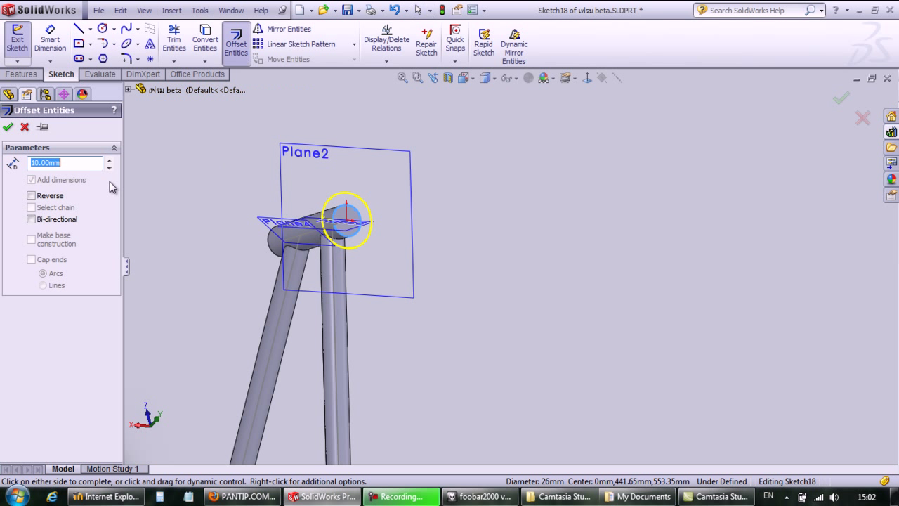
{"action": "type", "text": "1"}
{"action": "key", "text": "Return"}
{"action": "left_click", "coordinate": [31, 196]}
{"action": "left_click", "coordinate": [487, 215]}
Cut the offset circle 110 mm deep with Extruded Cut to hollow the head tube
{"action": "middle_click_drag", "start_coordinate": [485, 231], "coordinate": [460, 239]}
{"action": "left_click", "coordinate": [34, 74]}
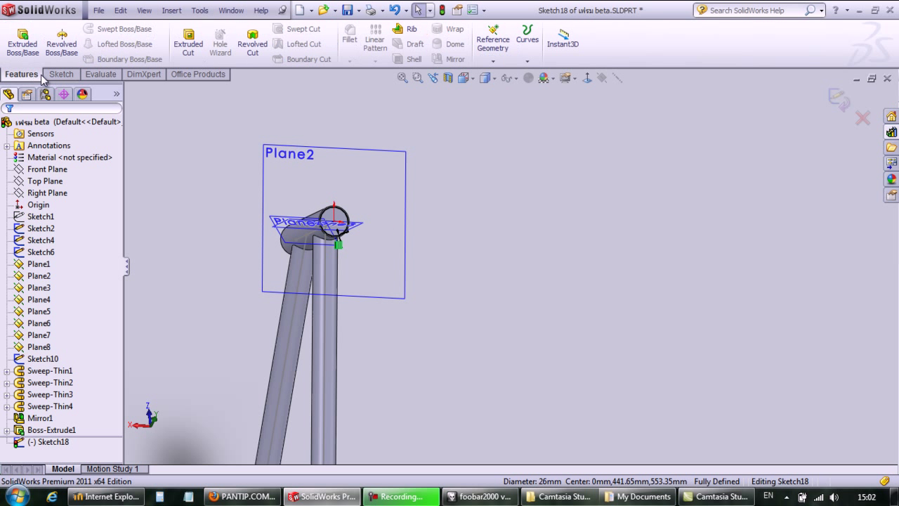
{"action": "left_click", "coordinate": [188, 42]}
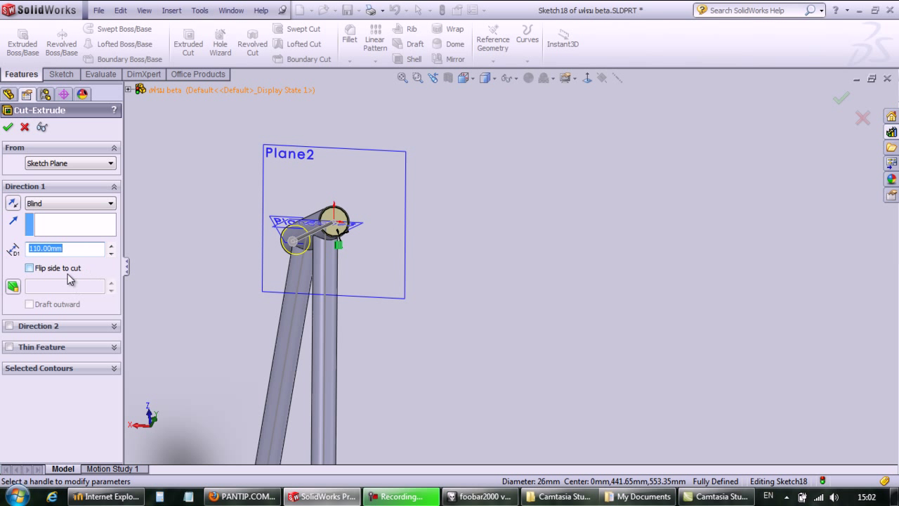
{"action": "key", "text": "Return"}
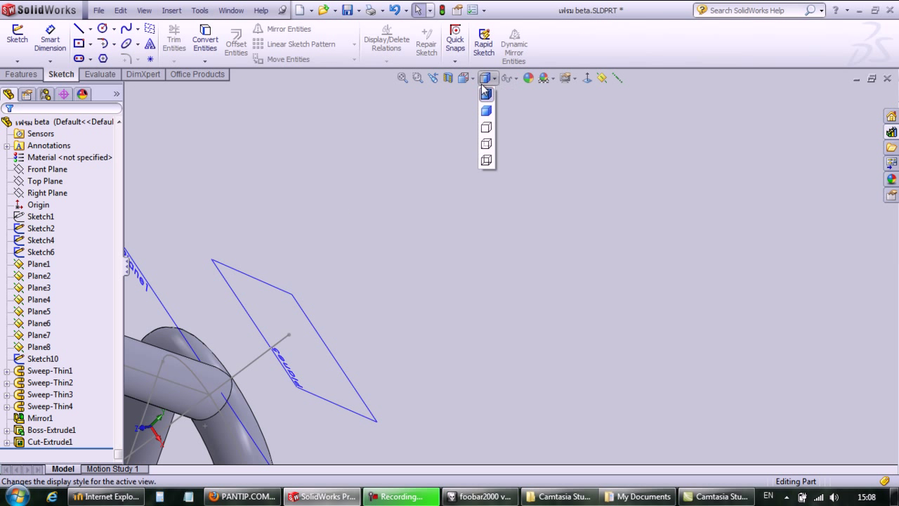
Go to trimetric view, then look normal to Right Plane and zoom onto the bottom bracket
{"action": "left_click", "coordinate": [464, 77]}
{"action": "left_click", "coordinate": [483, 95]}
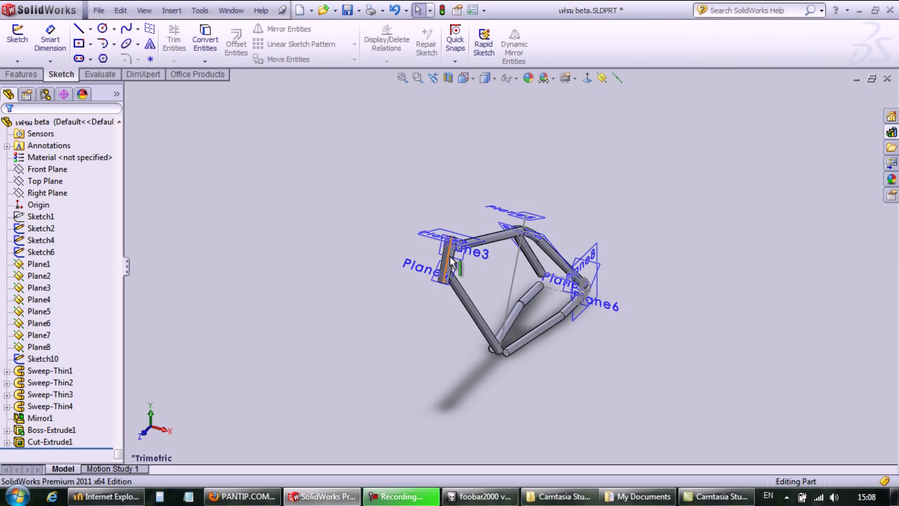
{"action": "middle_click_drag", "start_coordinate": [482, 386], "coordinate": [474, 356]}
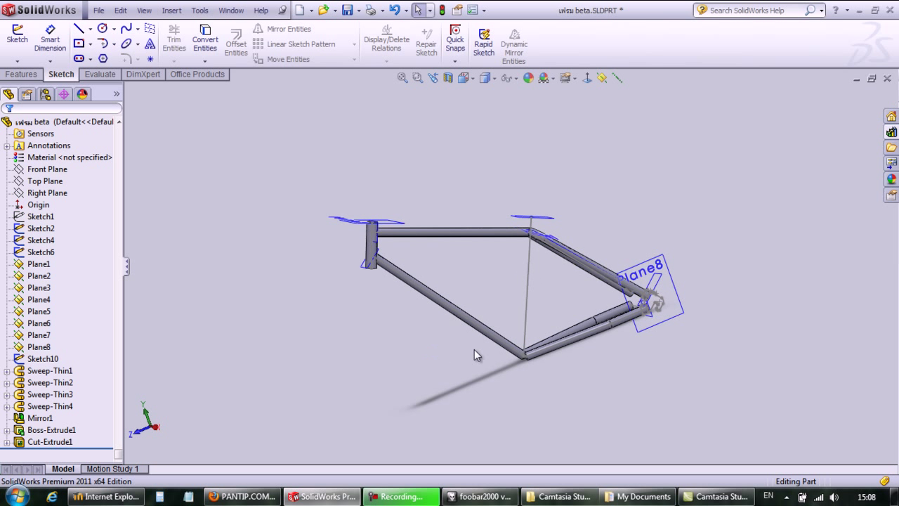
{"action": "left_click", "coordinate": [526, 356]}
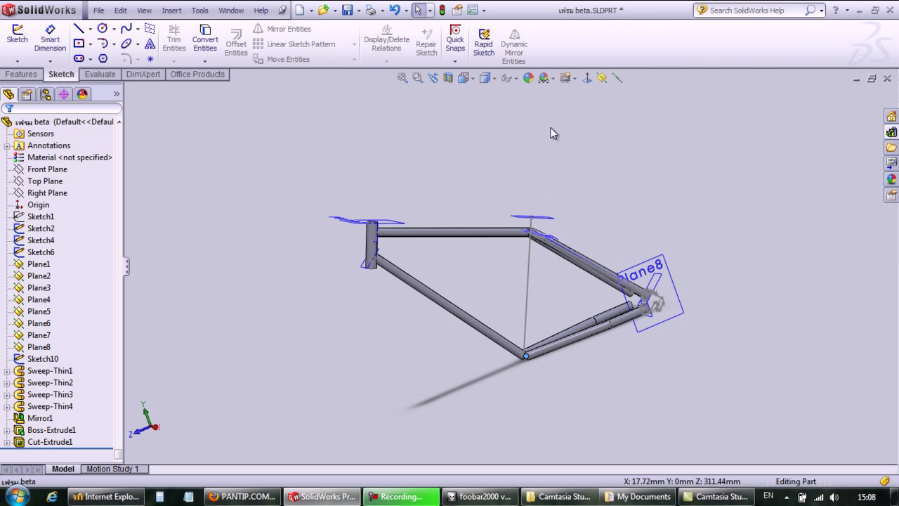
{"action": "left_click", "coordinate": [47, 192]}
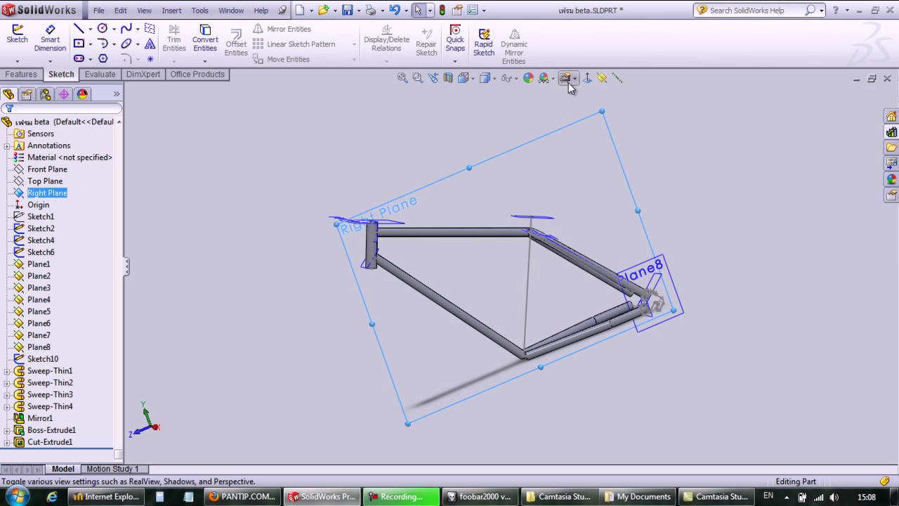
{"action": "key", "text": "ctrl+8"}
{"action": "scroll", "coordinate": [516, 358], "scroll_direction": "down", "scroll_amount": 8}
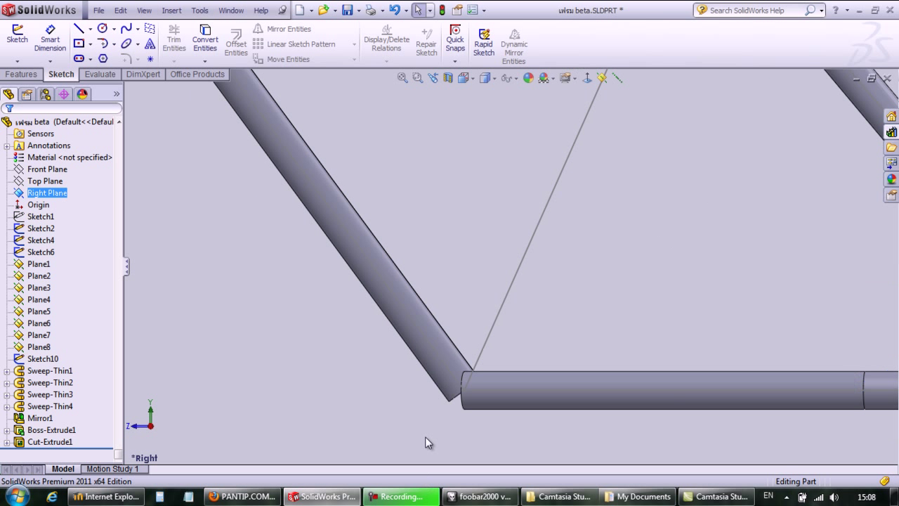
{"action": "scroll", "coordinate": [634, 293], "scroll_direction": "down", "scroll_amount": 3}
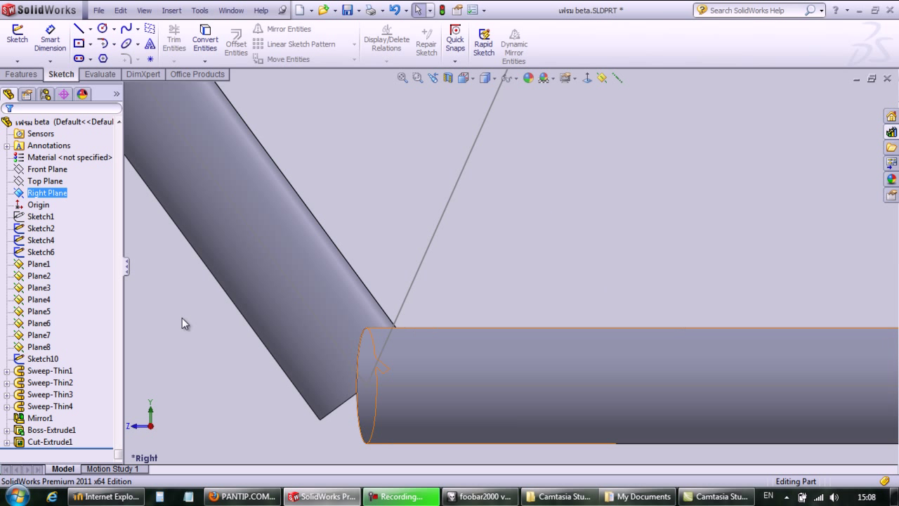
Sketch a circle on Right Plane centred on the bottom bracket junction
{"action": "left_click", "coordinate": [24, 45]}
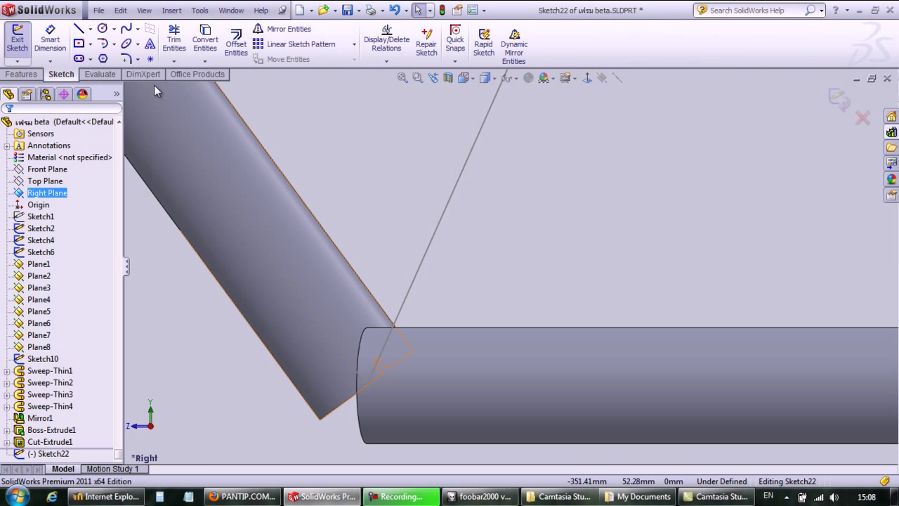
{"action": "left_click", "coordinate": [102, 29]}
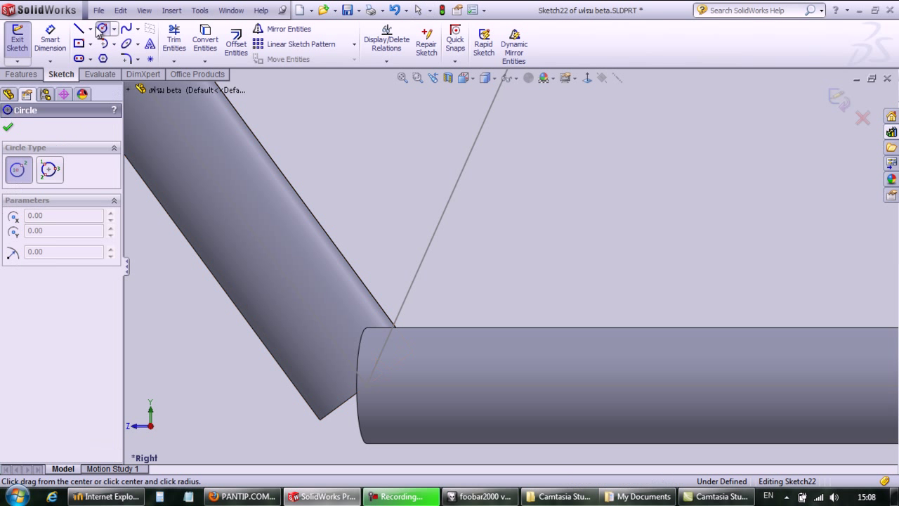
{"action": "left_click", "coordinate": [367, 386]}
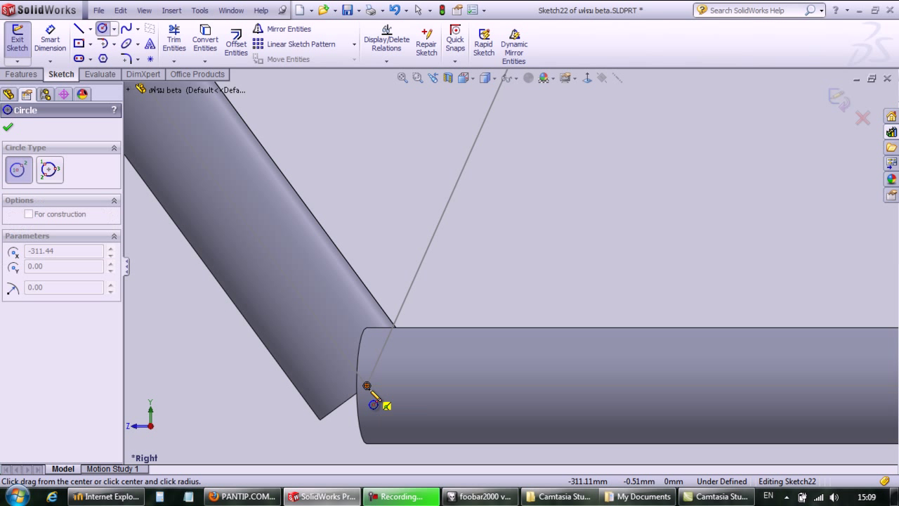
{"action": "left_click", "coordinate": [429, 333]}
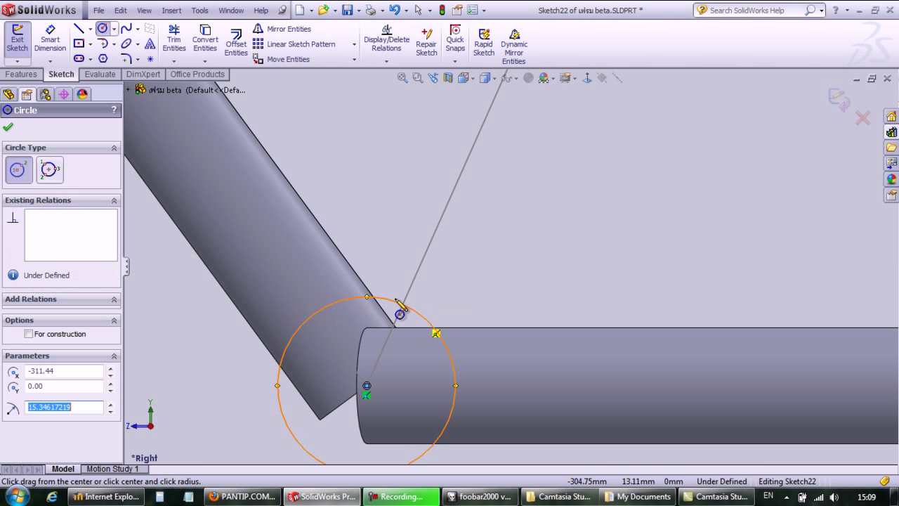
Dimension the circle to 32 mm diameter and begin an Extruded Boss/Base from it
{"action": "left_click", "coordinate": [50, 40]}
{"action": "left_click", "coordinate": [446, 353]}
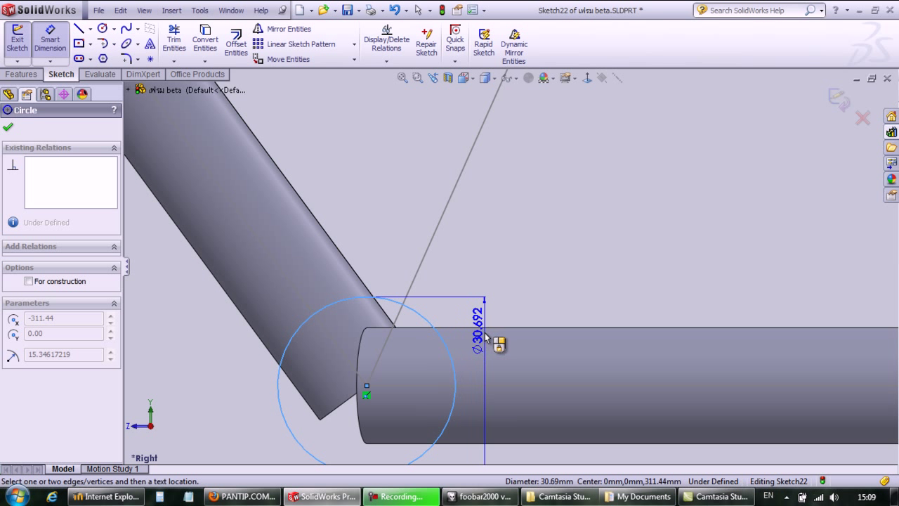
{"action": "left_click", "coordinate": [484, 354]}
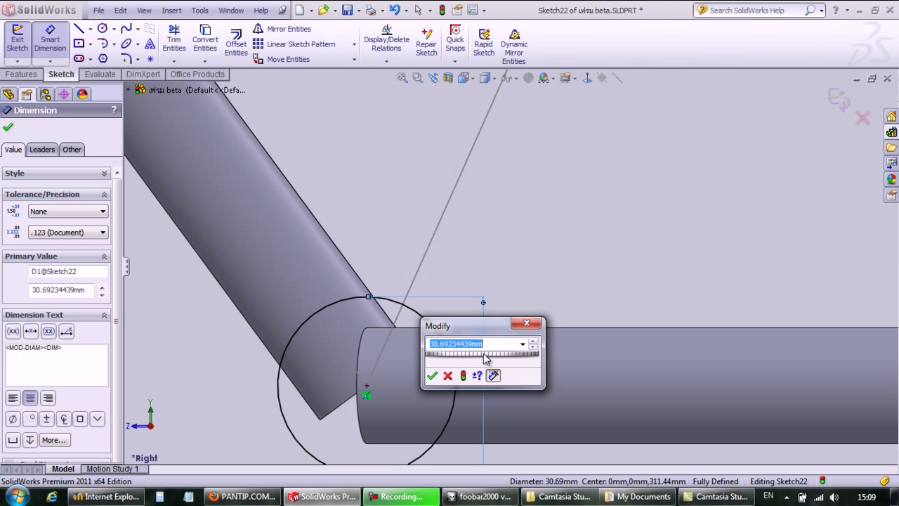
{"action": "type", "text": "32"}
{"action": "key", "text": "Return"}
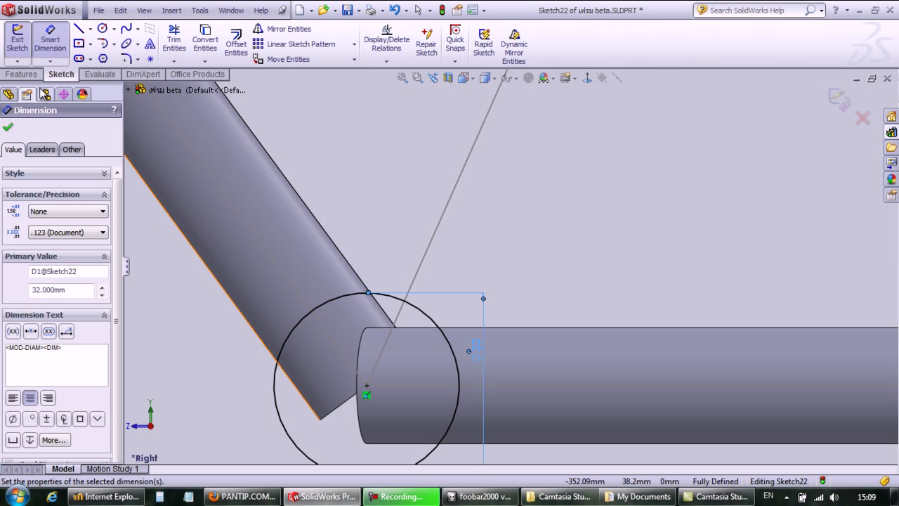
{"action": "left_click", "coordinate": [31, 76]}
{"action": "left_click", "coordinate": [23, 41]}
{"action": "middle_click_drag", "start_coordinate": [199, 371], "coordinate": [241, 382]}
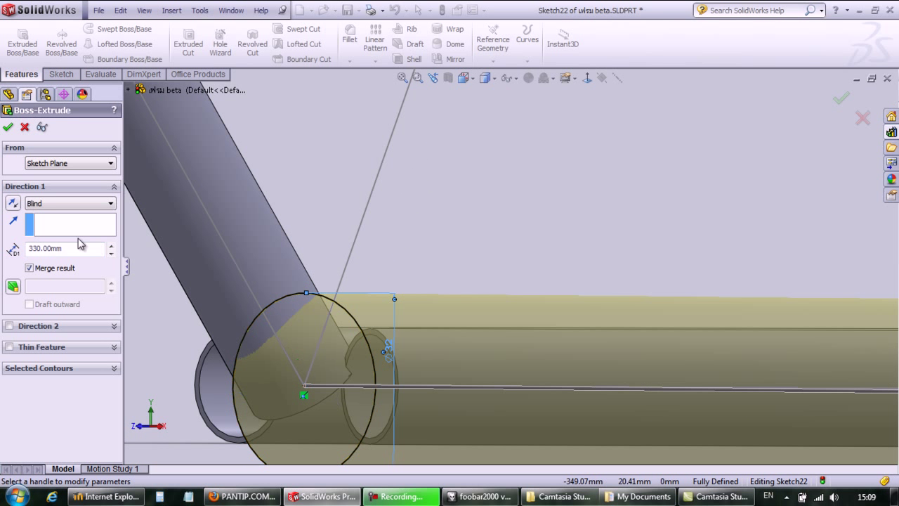
End both extrusion directions Up To Vertex at the adjacent tube edges, with a 1.00mm Thin Feature
{"action": "left_click", "coordinate": [51, 204]}
{"action": "left_click", "coordinate": [78, 232]}
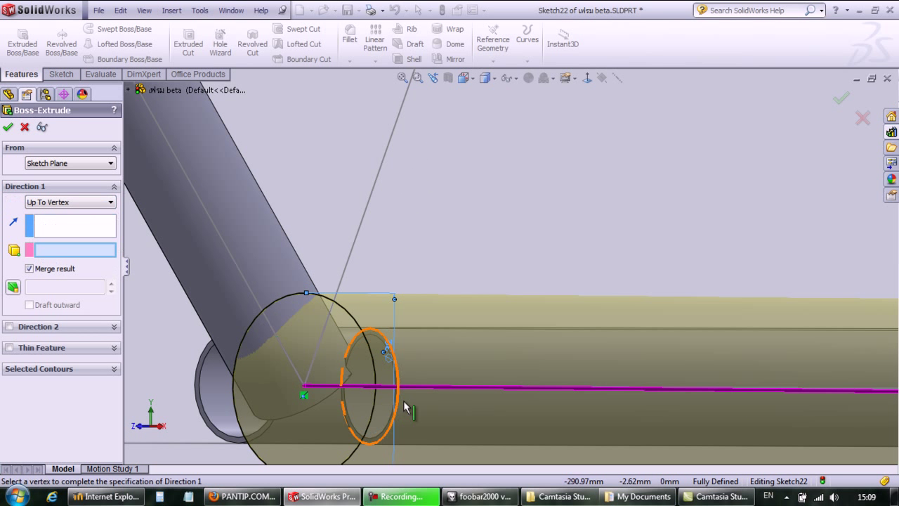
{"action": "left_click", "coordinate": [406, 406]}
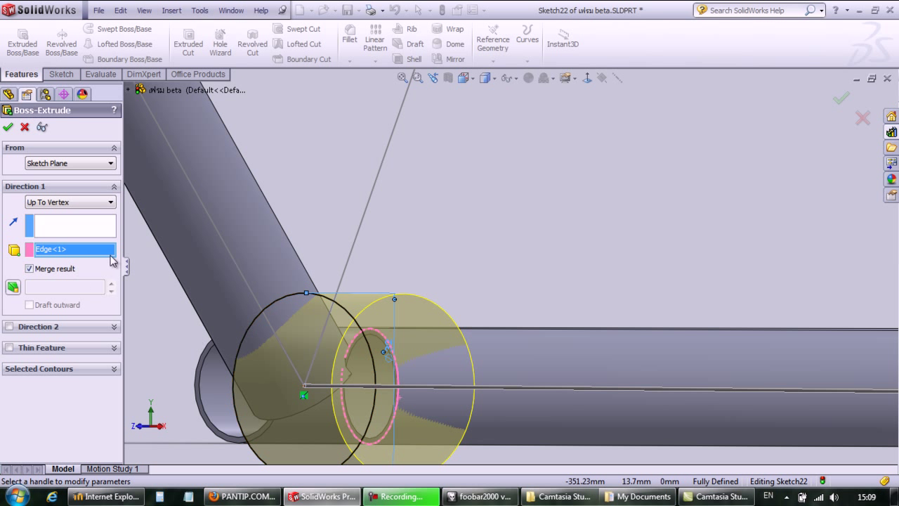
{"action": "left_click", "coordinate": [17, 326]}
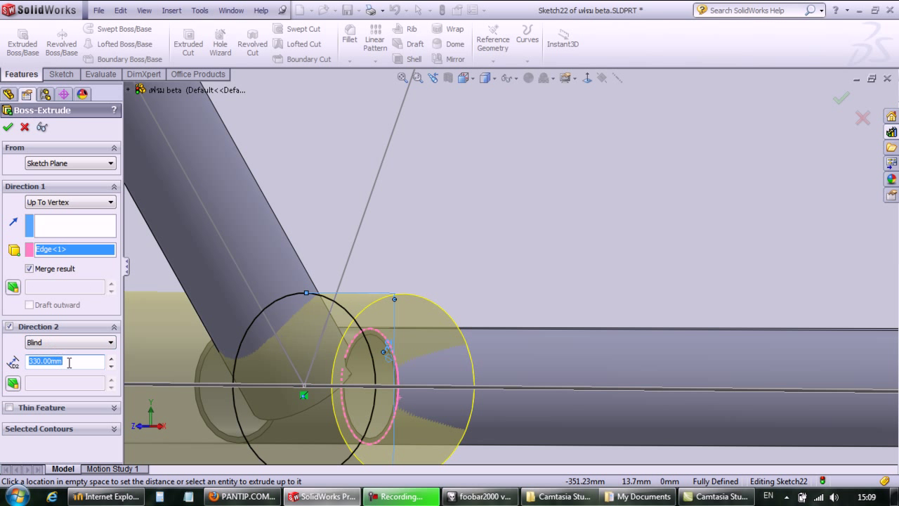
{"action": "left_click", "coordinate": [81, 342]}
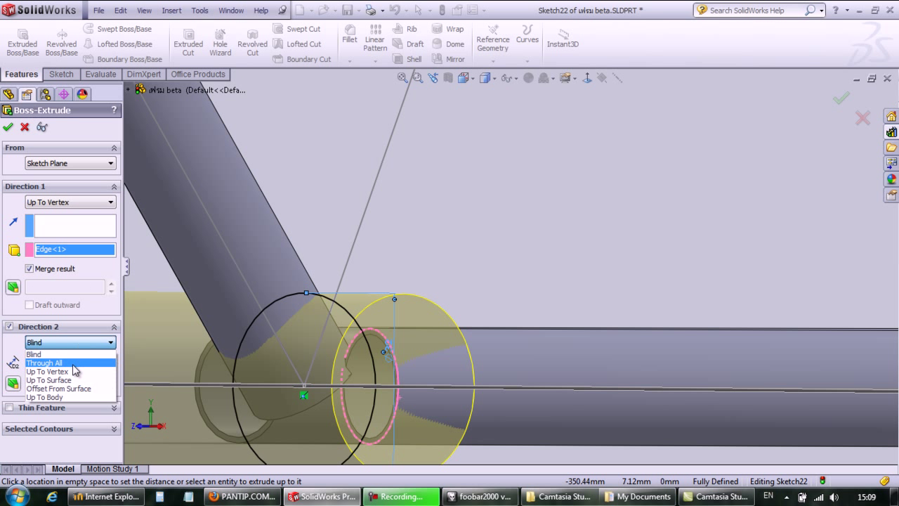
{"action": "left_click", "coordinate": [76, 378]}
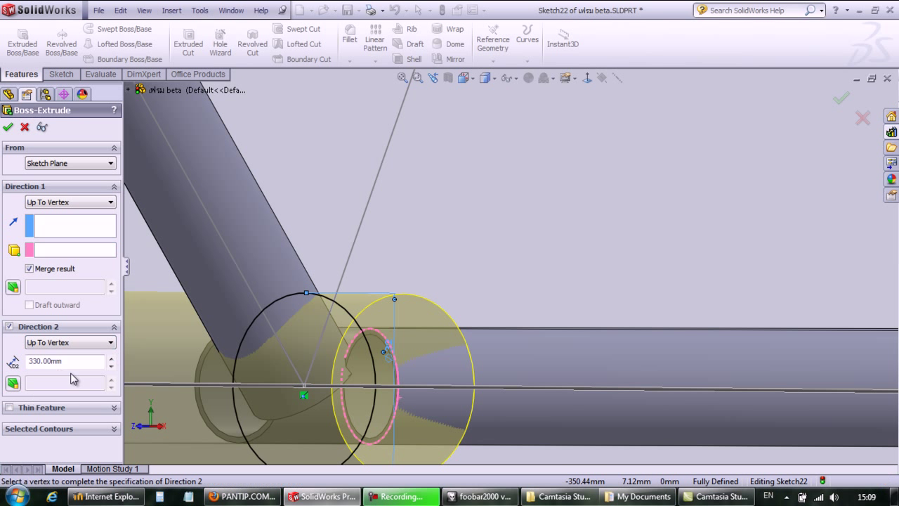
{"action": "left_click", "coordinate": [200, 381]}
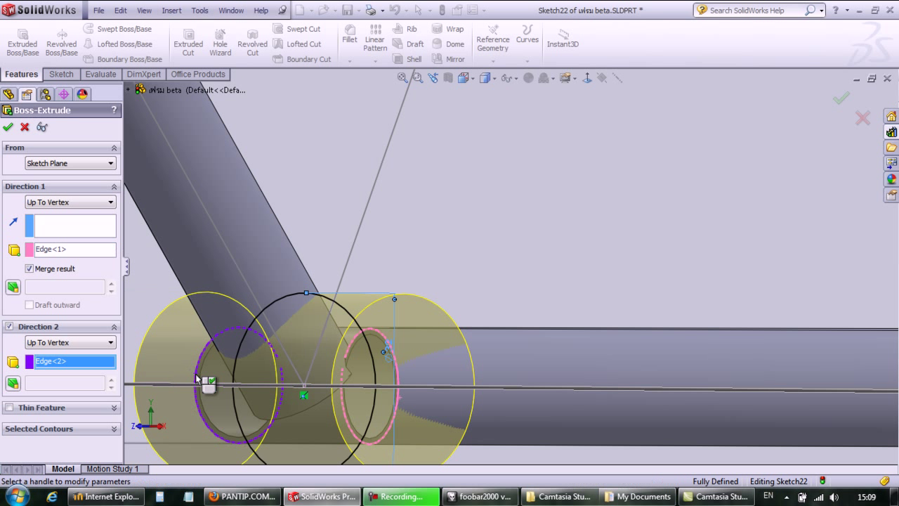
{"action": "left_click", "coordinate": [9, 408]}
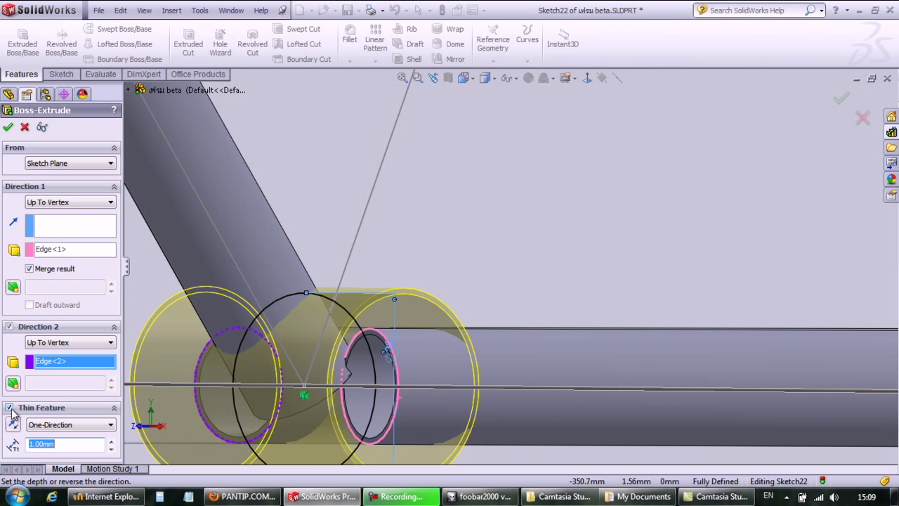
{"action": "left_click", "coordinate": [8, 128]}
{"action": "middle_click_drag", "start_coordinate": [541, 263], "coordinate": [514, 262]}
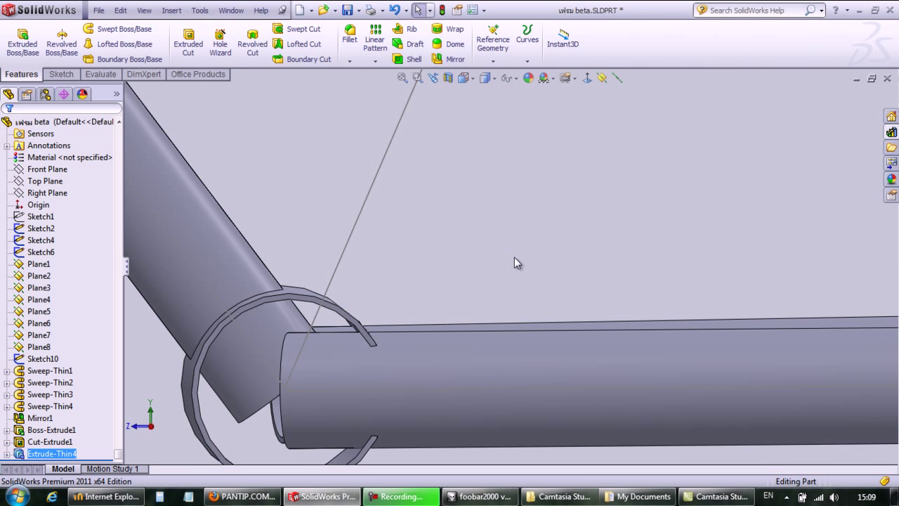
Orbit to the rear stays and select Plane5 at their junction
{"action": "scroll", "coordinate": [555, 246], "scroll_direction": "up", "scroll_amount": 10}
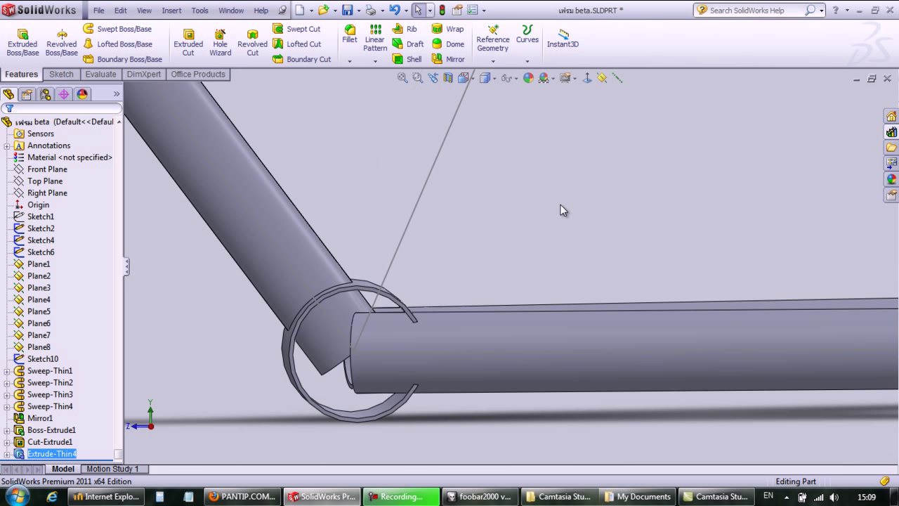
{"action": "scroll", "coordinate": [655, 144], "scroll_direction": "up", "scroll_amount": 2}
{"action": "scroll", "coordinate": [626, 153], "scroll_direction": "down", "scroll_amount": 4}
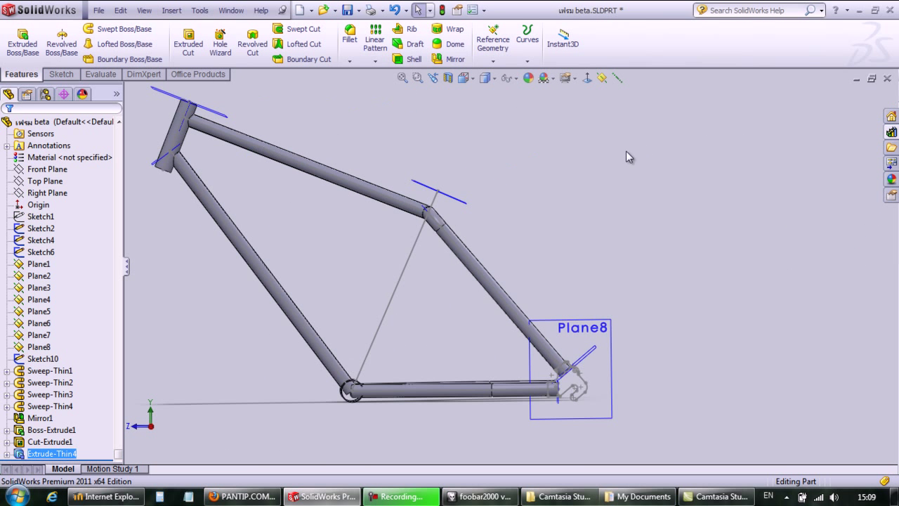
{"action": "scroll", "coordinate": [504, 216], "scroll_direction": "down", "scroll_amount": 2}
{"action": "middle_click_drag", "start_coordinate": [504, 216], "coordinate": [451, 253]}
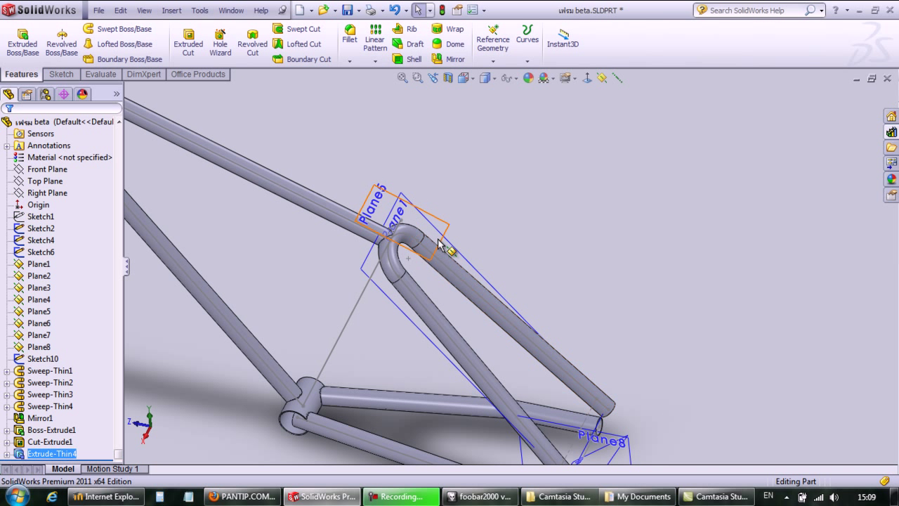
{"action": "left_click", "coordinate": [438, 243]}
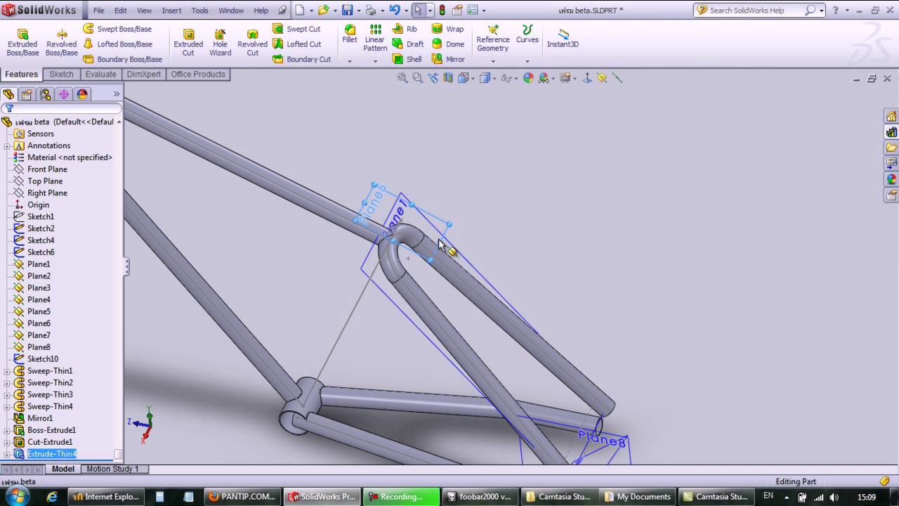
{"action": "left_click", "coordinate": [61, 73]}
Start a sketch on Plane5, view it face-on, then orbit to an oblique view of the junction
{"action": "left_click", "coordinate": [18, 35]}
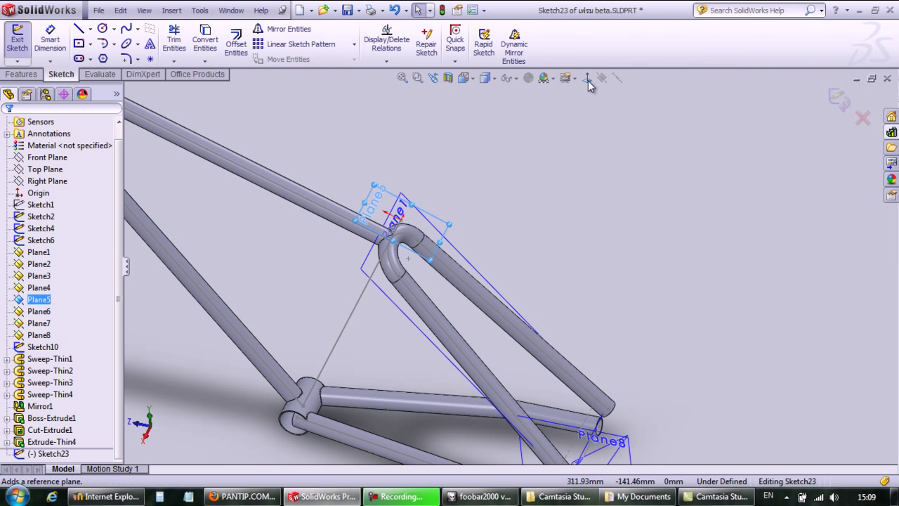
{"action": "scroll", "coordinate": [413, 128], "scroll_direction": "down", "scroll_amount": 2}
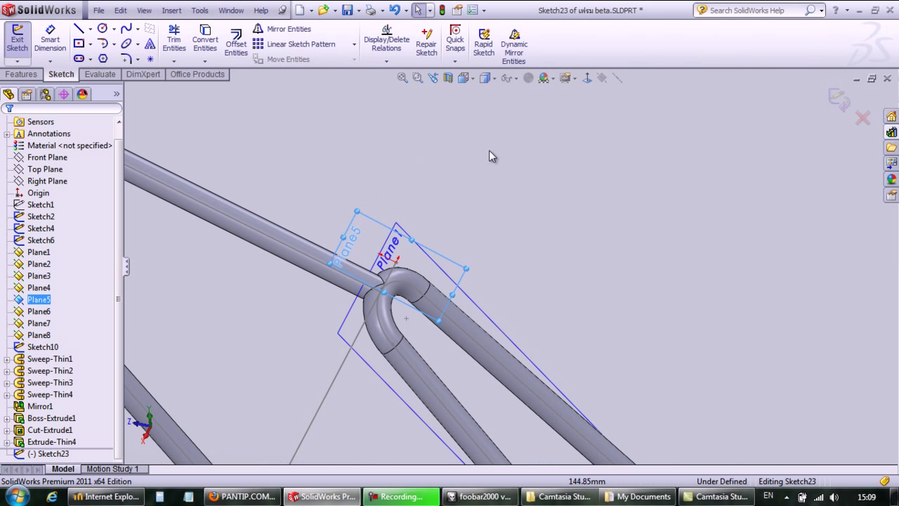
{"action": "left_click", "coordinate": [587, 78]}
{"action": "scroll", "coordinate": [580, 180], "scroll_direction": "down", "scroll_amount": 2}
{"action": "scroll", "coordinate": [432, 396], "scroll_direction": "down", "scroll_amount": 3}
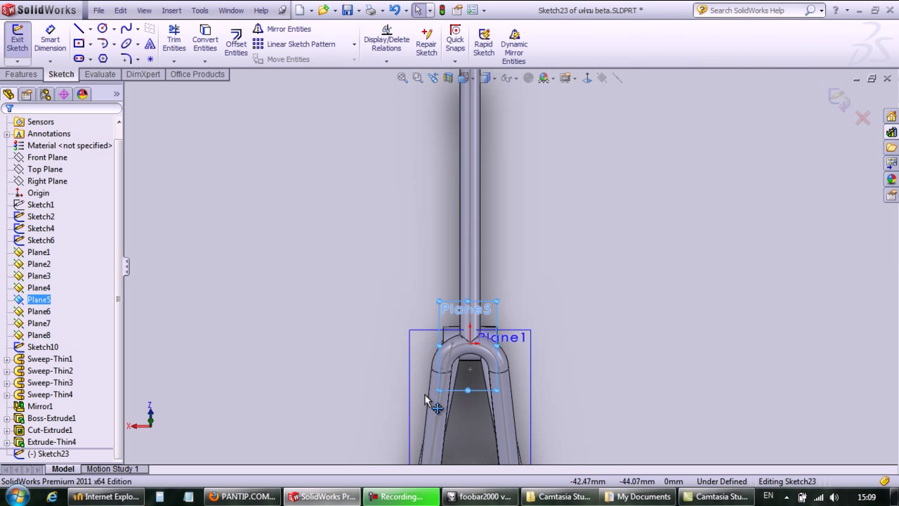
{"action": "mouse_move", "coordinate": [345, 344]}
{"action": "middle_mouse_down"}
{"action": "mouse_move", "coordinate": [226, 74]}
{"action": "mouse_move", "coordinate": [162, 50]}
{"action": "middle_mouse_up"}
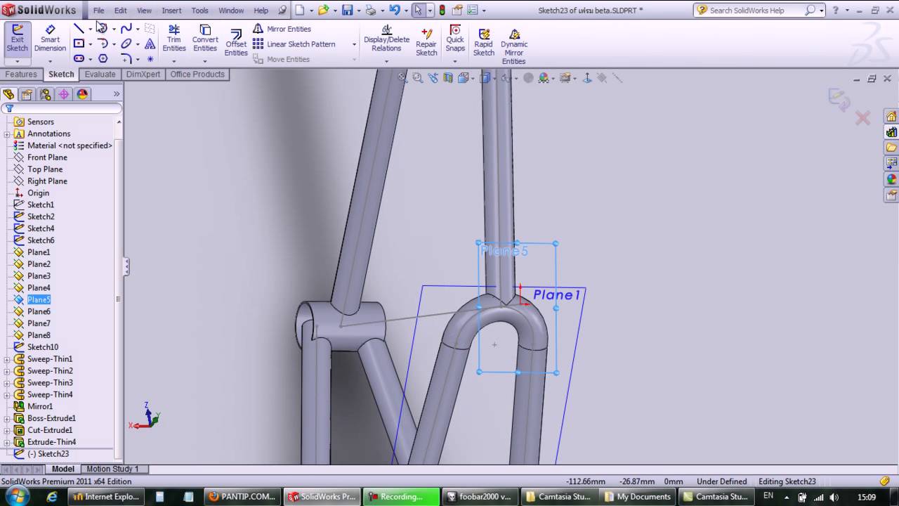
Draw a circle at the stay junction point and dimension it to 18 mm diameter
{"action": "left_click", "coordinate": [520, 304]}
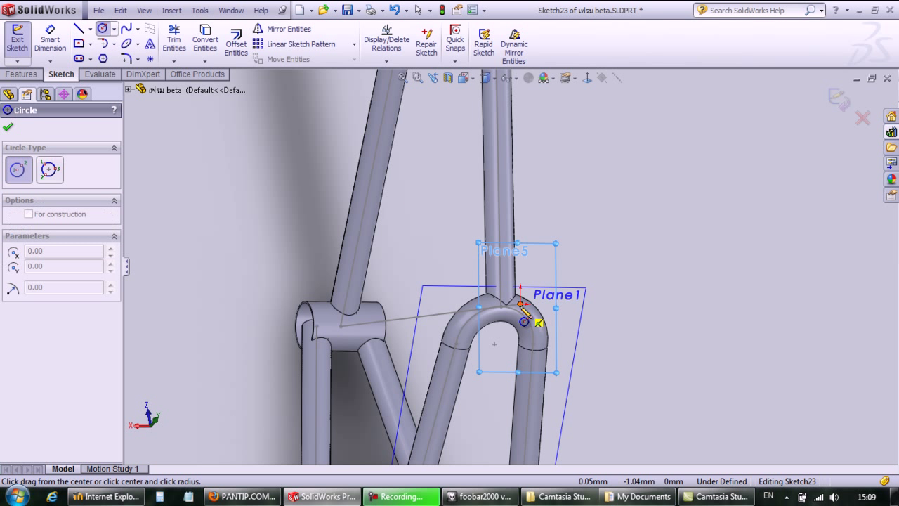
{"action": "left_click", "coordinate": [537, 321]}
{"action": "left_click", "coordinate": [46, 44]}
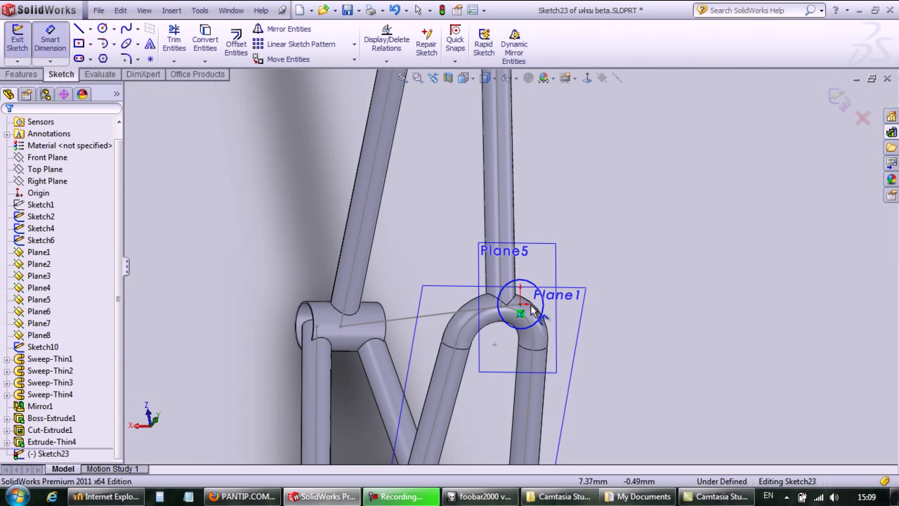
{"action": "left_click", "coordinate": [536, 332]}
{"action": "left_click", "coordinate": [520, 358]}
{"action": "left_click", "coordinate": [517, 355]}
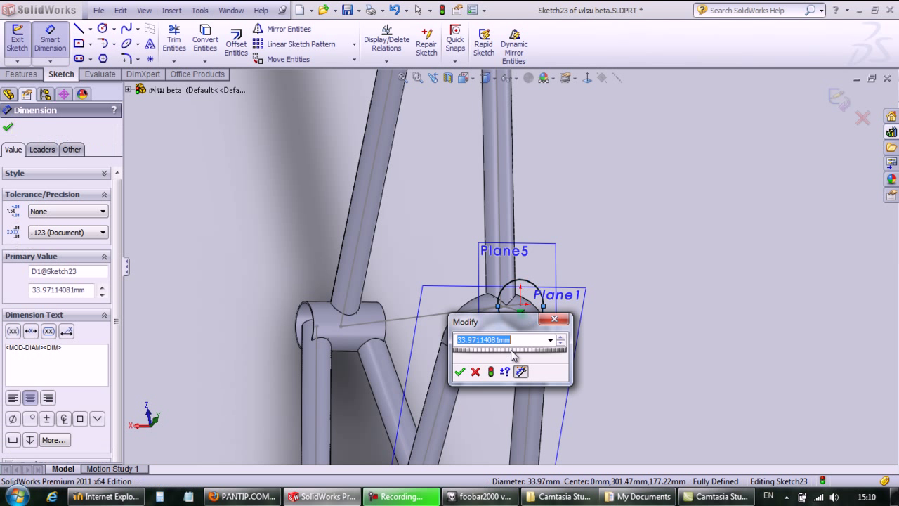
{"action": "left_click", "coordinate": [460, 373]}
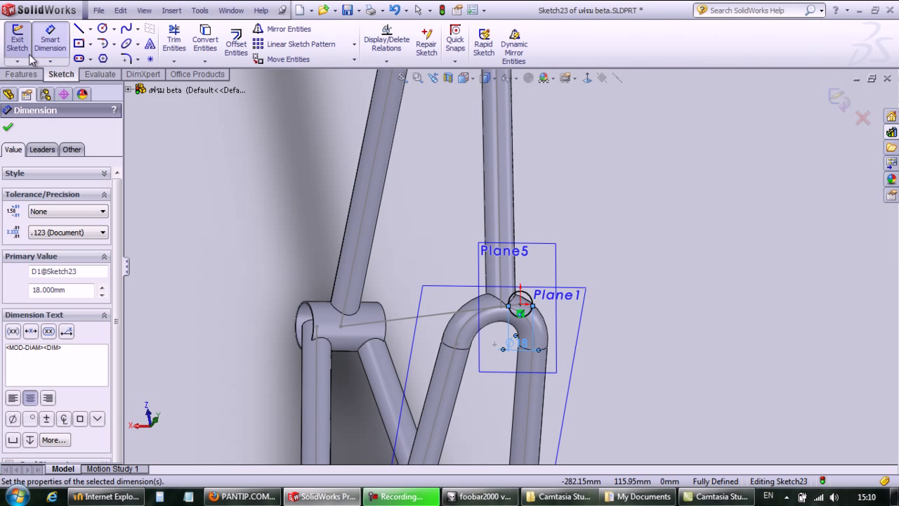
{"action": "left_click", "coordinate": [21, 74]}
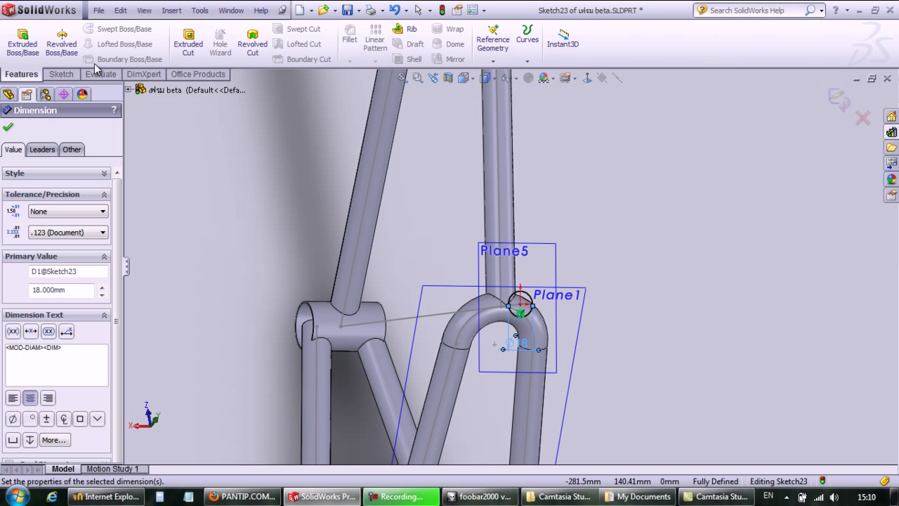
Extrude the 18 mm circle reversed toward the frame as a 1.00mm thin-walled tube
{"action": "left_click", "coordinate": [22, 42]}
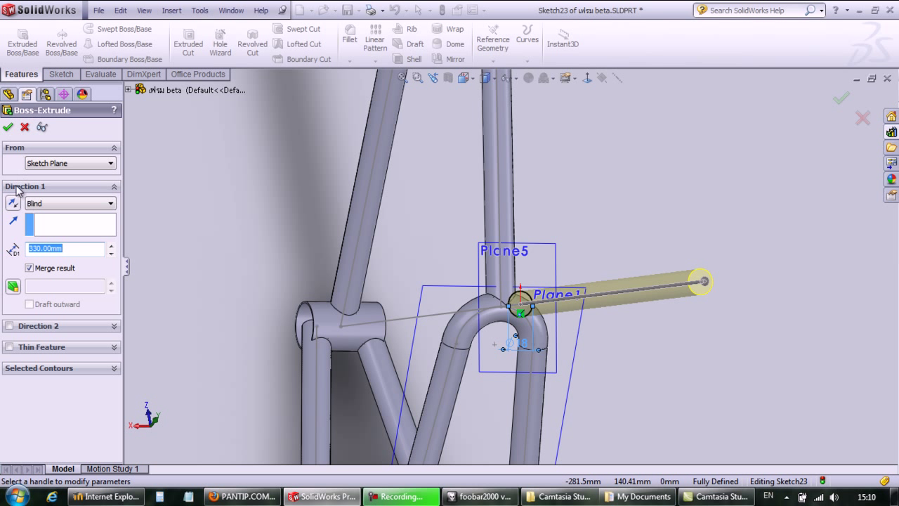
{"action": "left_click", "coordinate": [14, 204]}
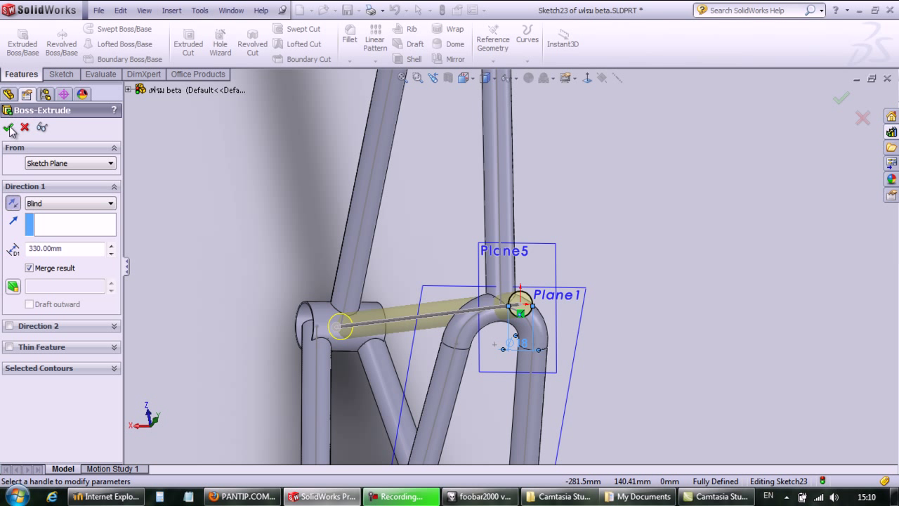
{"action": "left_click", "coordinate": [8, 127]}
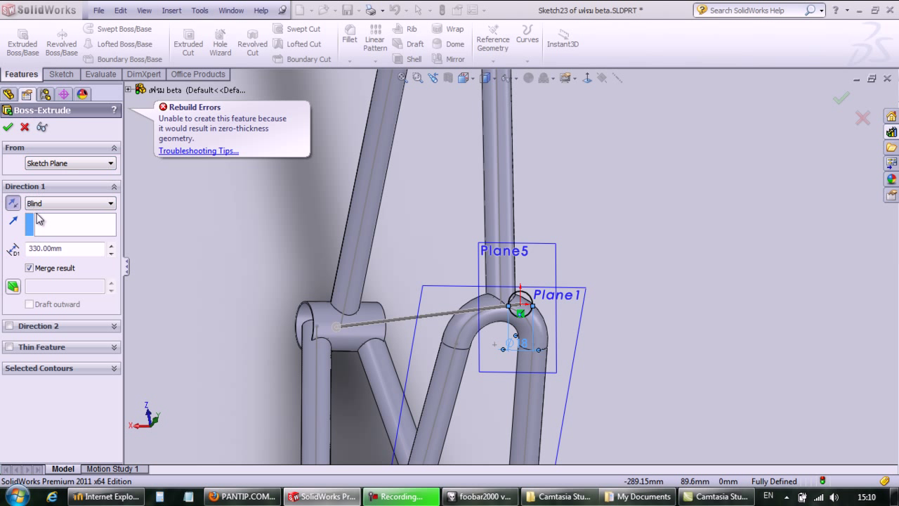
{"action": "left_click", "coordinate": [10, 347]}
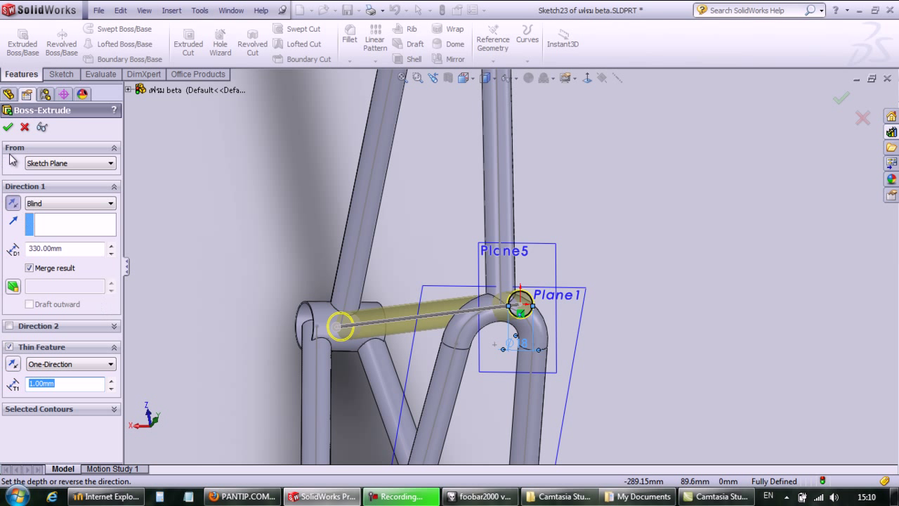
{"action": "left_click", "coordinate": [8, 128]}
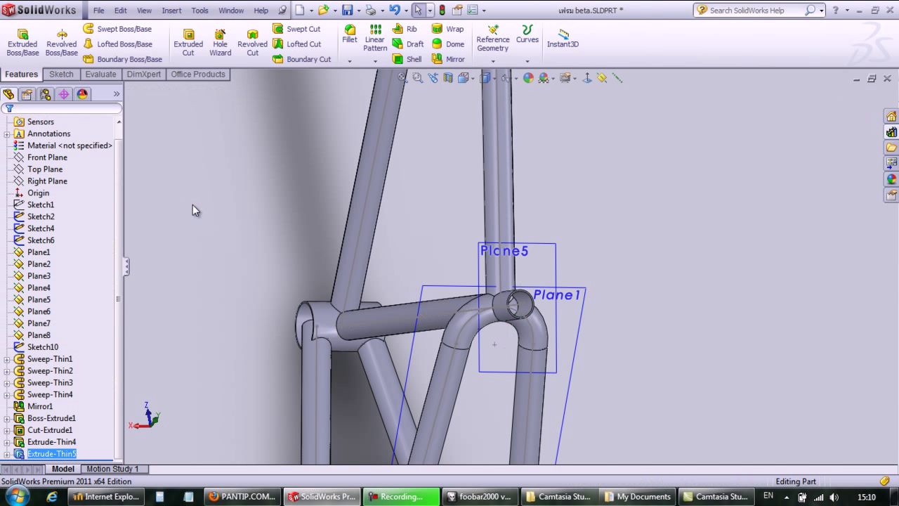
In a new Plane5 sketch, convert the tube's circular end edge into sketch geometry
{"action": "mouse_move", "coordinate": [242, 237]}
{"action": "middle_mouse_down"}
{"action": "mouse_move", "coordinate": [216, 239]}
{"action": "mouse_move", "coordinate": [267, 230]}
{"action": "mouse_move", "coordinate": [213, 243]}
{"action": "mouse_move", "coordinate": [235, 241]}
{"action": "middle_mouse_up"}
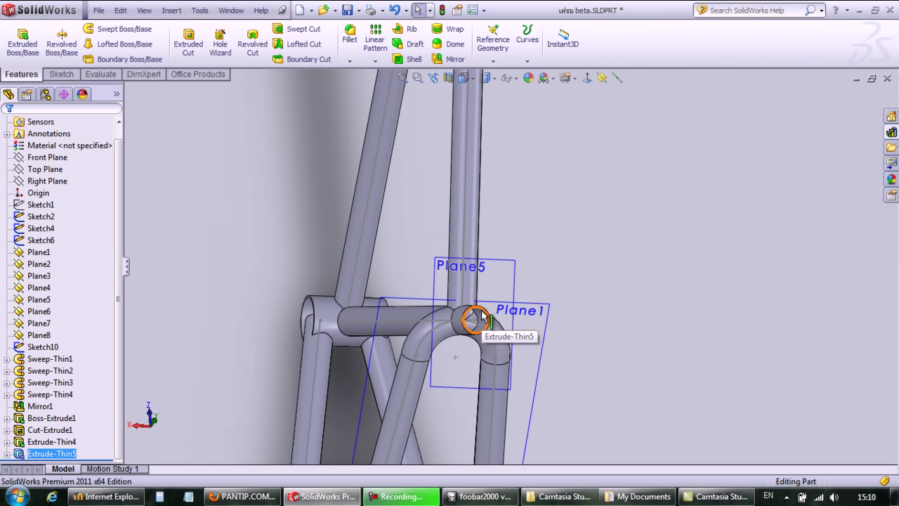
{"action": "left_click", "coordinate": [510, 275]}
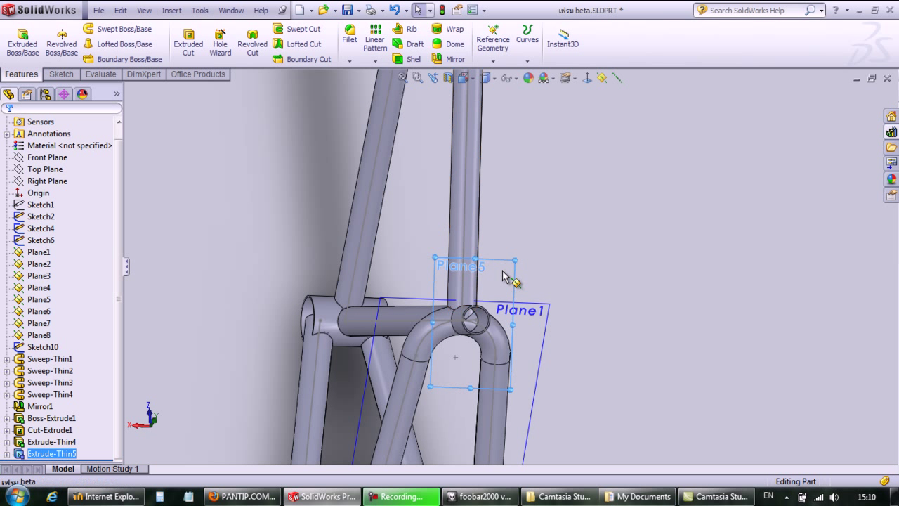
{"action": "left_click", "coordinate": [61, 74]}
{"action": "left_click", "coordinate": [17, 38]}
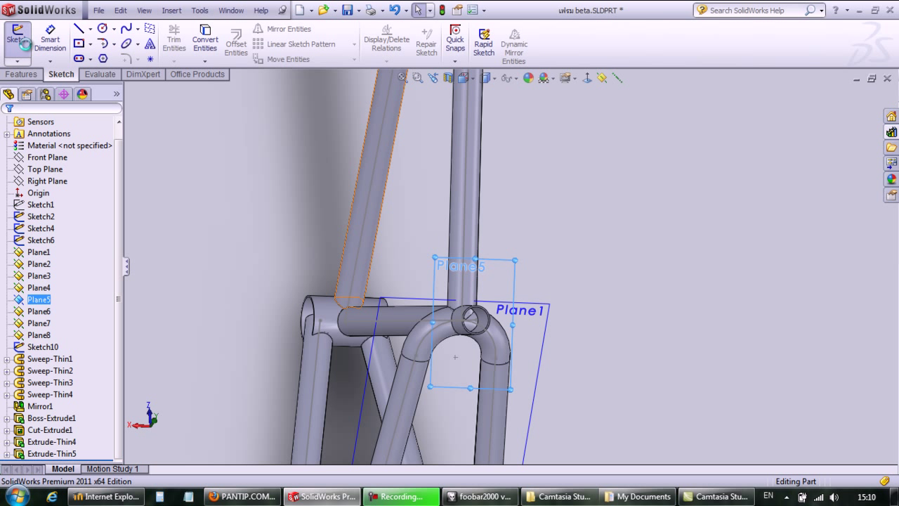
{"action": "left_click", "coordinate": [483, 320]}
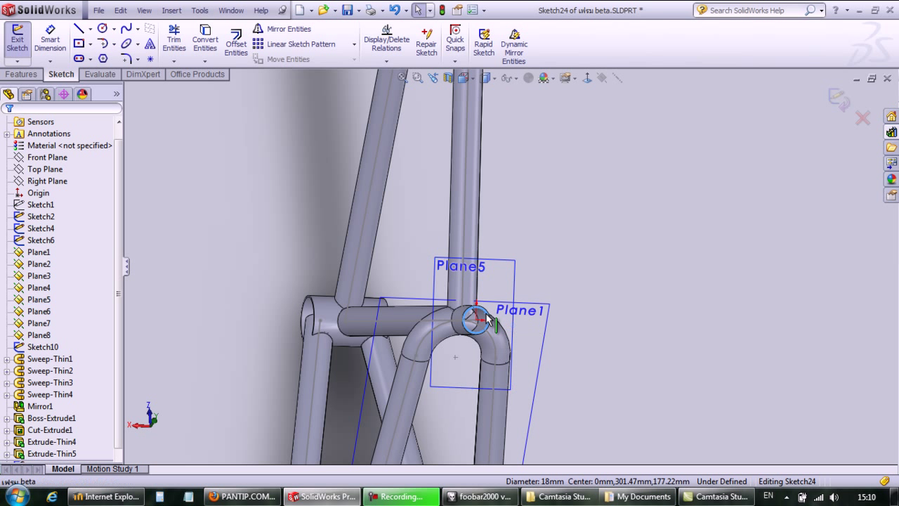
{"action": "left_click", "coordinate": [206, 41]}
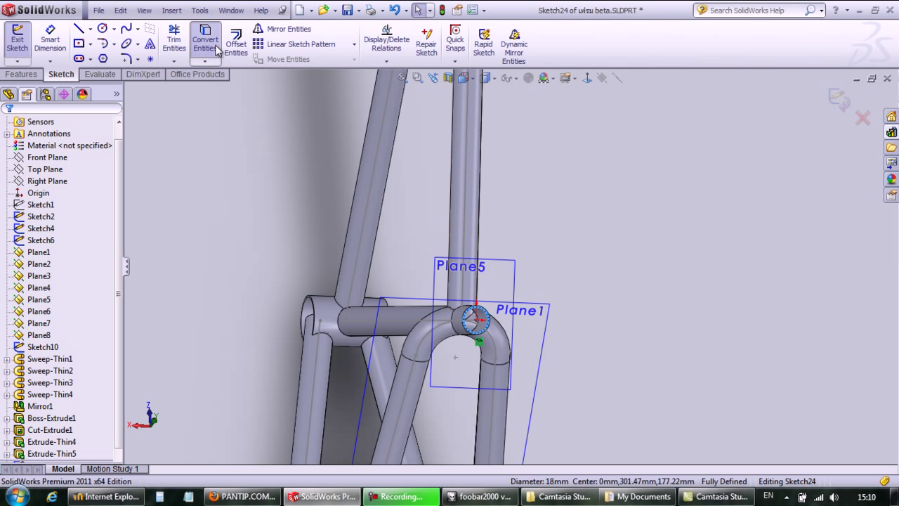
{"action": "left_click", "coordinate": [8, 130]}
Cut the converted circle 330 mm deep to clear the tube bore
{"action": "left_click", "coordinate": [21, 74]}
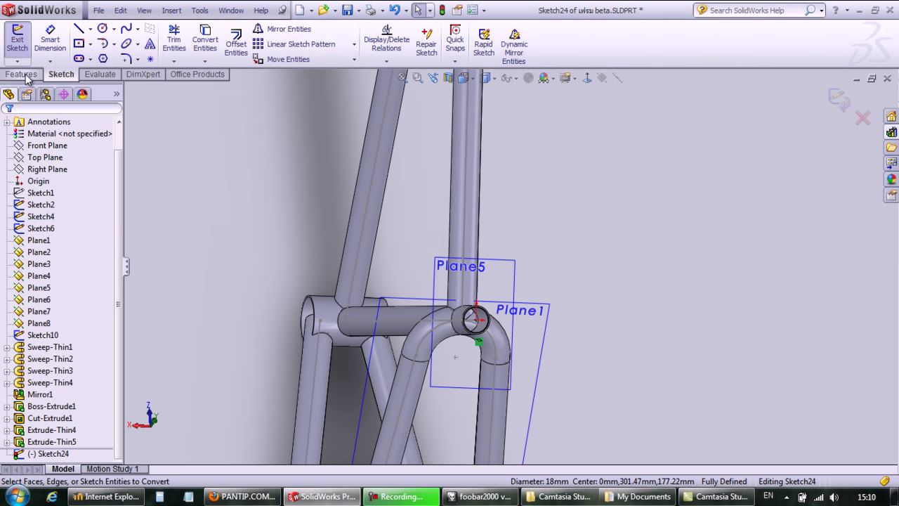
{"action": "left_click", "coordinate": [188, 49]}
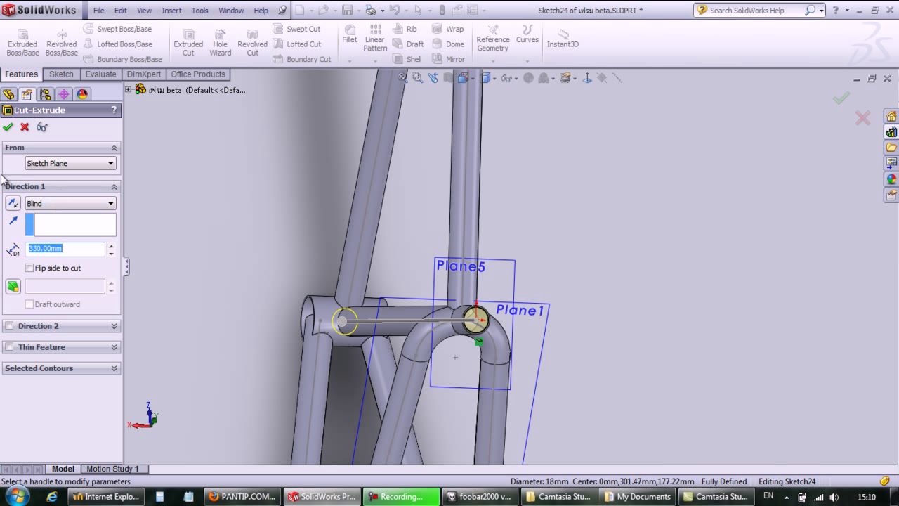
{"action": "left_click", "coordinate": [7, 129]}
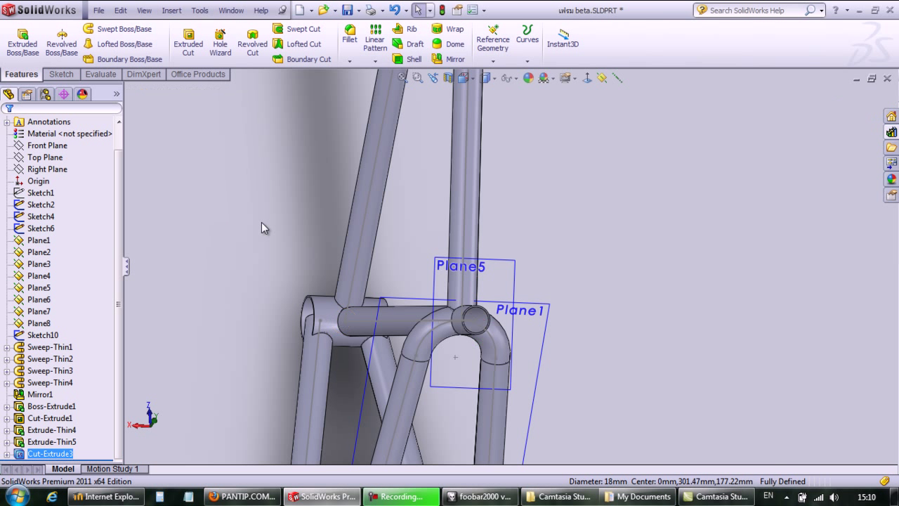
Switch to trimetric, zoom onto the rear dropout, and select Plane8 and Sketch10
{"action": "middle_click_drag", "start_coordinate": [242, 225], "coordinate": [302, 218]}
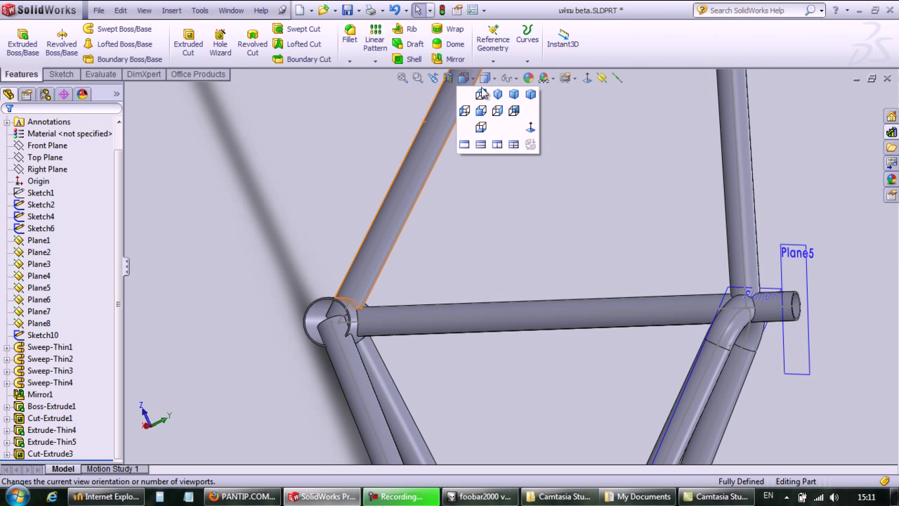
{"action": "left_click", "coordinate": [522, 114]}
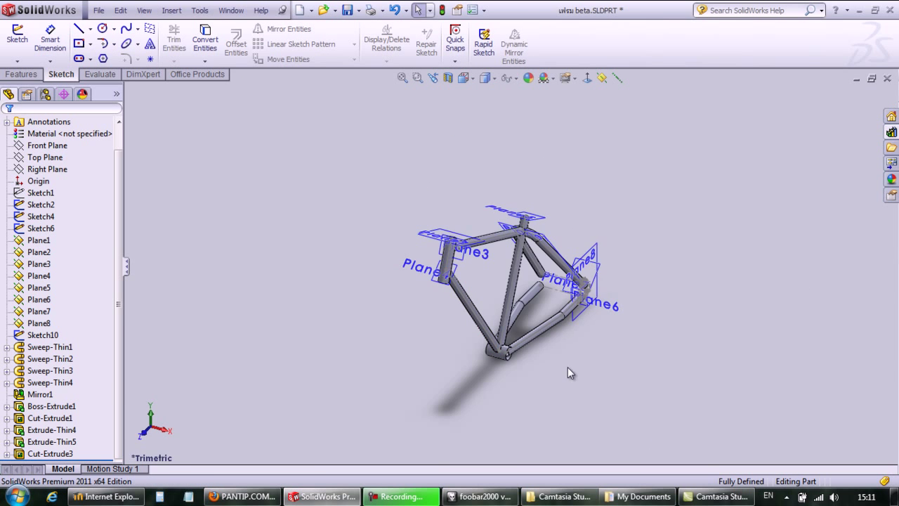
{"action": "middle_click_drag", "start_coordinate": [570, 373], "coordinate": [480, 358]}
{"action": "scroll", "coordinate": [648, 237], "scroll_direction": "down", "scroll_amount": 5}
{"action": "mouse_move", "coordinate": [649, 237]}
{"action": "middle_mouse_down"}
{"action": "mouse_move", "coordinate": [632, 150]}
{"action": "mouse_move", "coordinate": [638, 195]}
{"action": "mouse_move", "coordinate": [594, 208]}
{"action": "middle_mouse_up"}
{"action": "scroll", "coordinate": [534, 196], "scroll_direction": "down", "scroll_amount": 5}
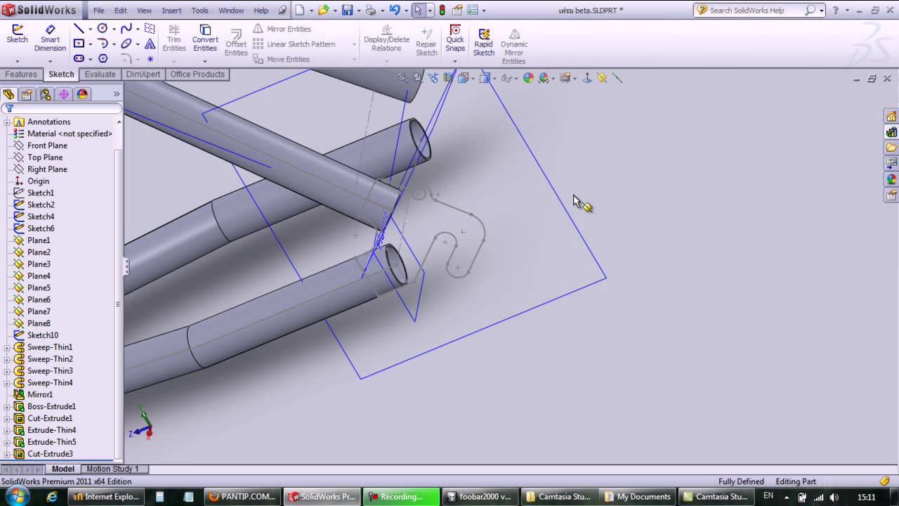
{"action": "left_click", "coordinate": [532, 193]}
{"action": "middle_click_drag", "start_coordinate": [532, 193], "coordinate": [210, 394]}
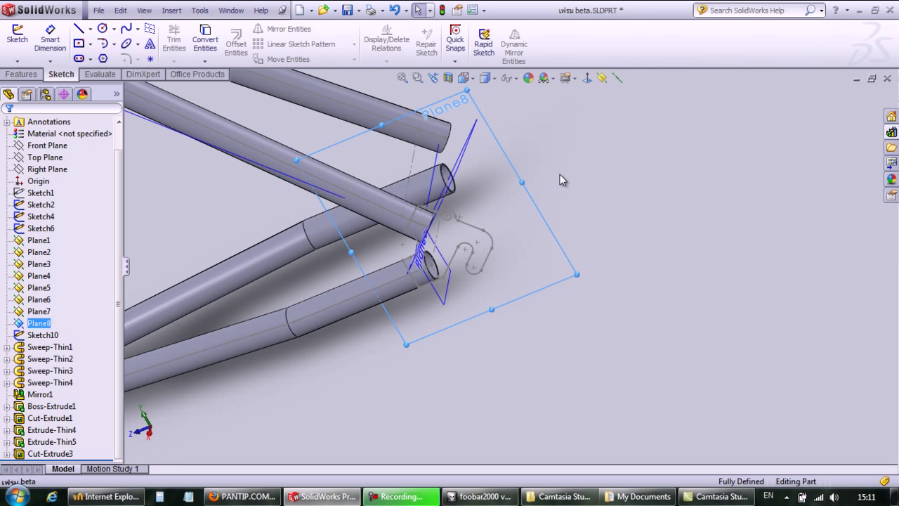
{"action": "left_click", "coordinate": [42, 335]}
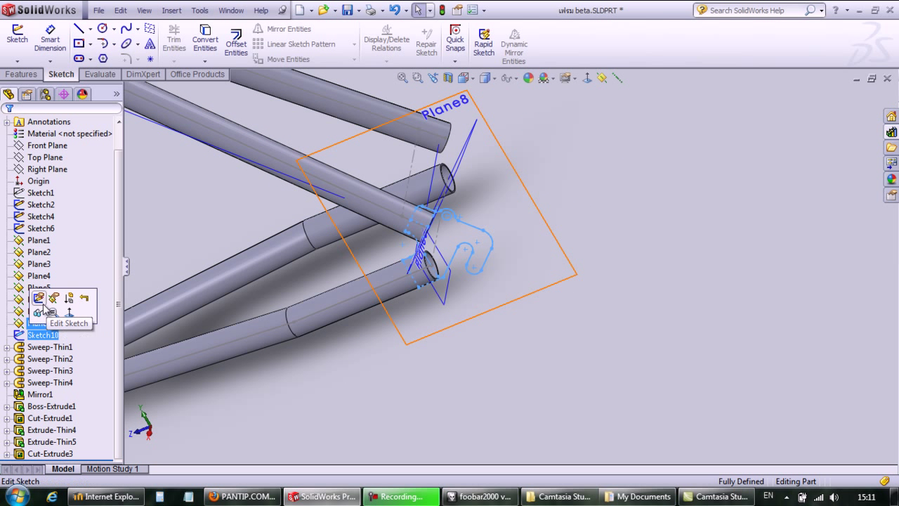
Extrude the Sketch10 dropout outline region 5 mm into a solid plate
{"action": "left_click", "coordinate": [16, 76]}
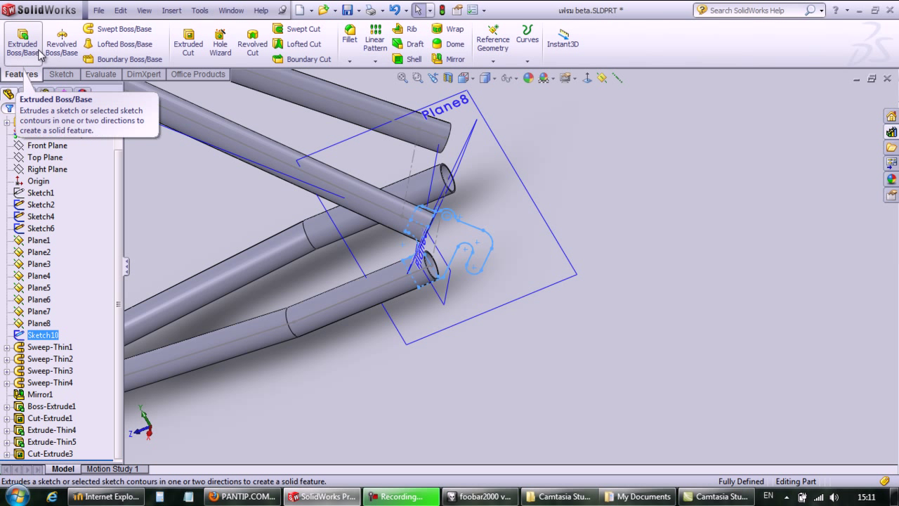
{"action": "left_click", "coordinate": [40, 55]}
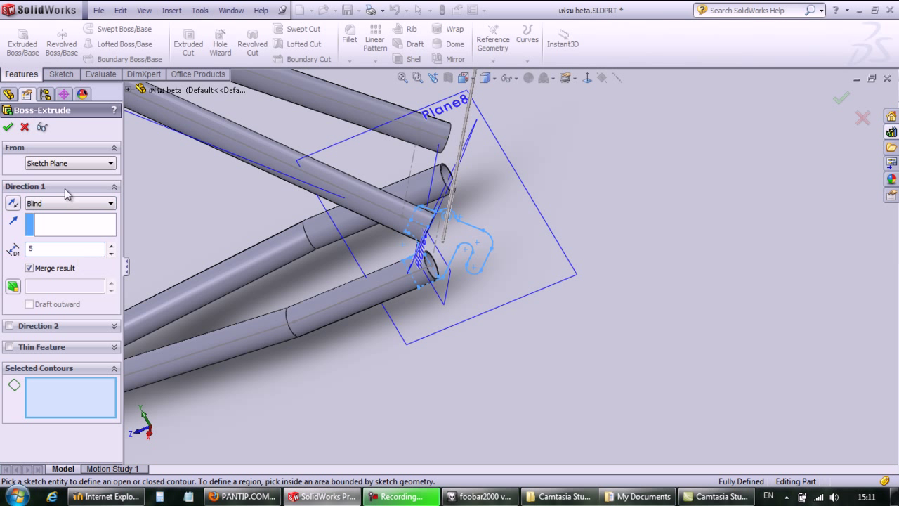
{"action": "type", "text": "5"}
{"action": "key", "text": "Return"}
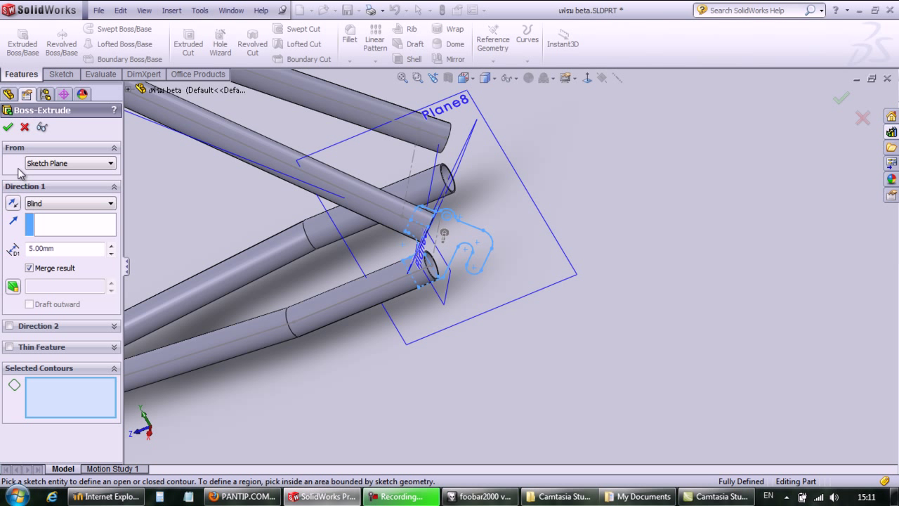
{"action": "left_click", "coordinate": [467, 235]}
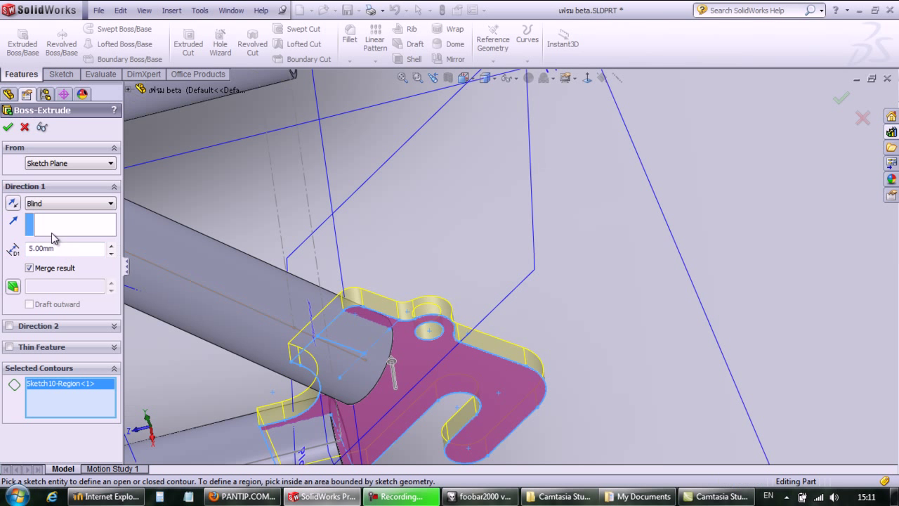
{"action": "left_click", "coordinate": [8, 128]}
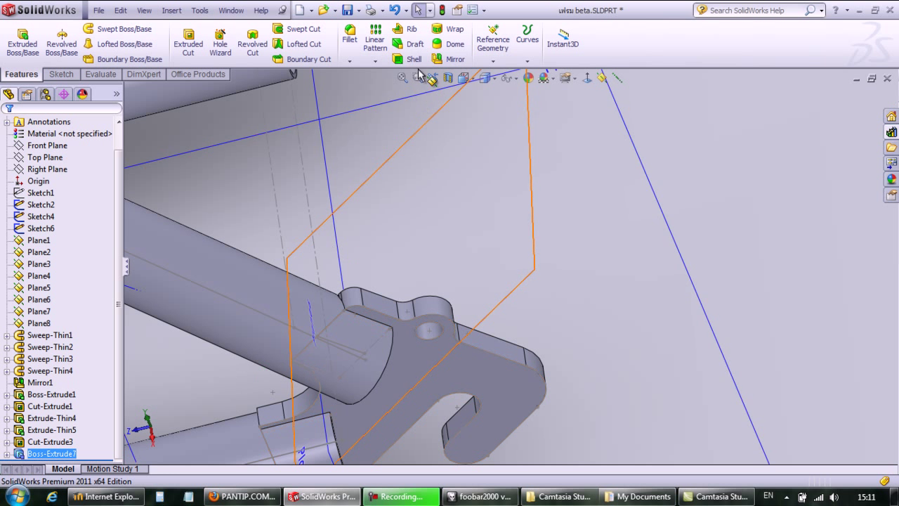
Mirror Boss-Extrude7 across the Right Plane, then zoom to fit the whole frame
{"action": "left_click", "coordinate": [380, 62]}
{"action": "left_click", "coordinate": [412, 101]}
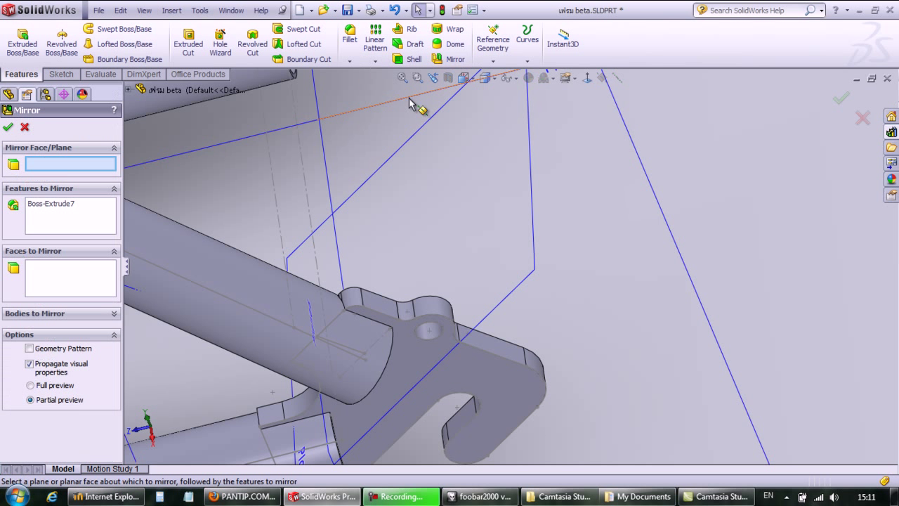
{"action": "left_click", "coordinate": [130, 89]}
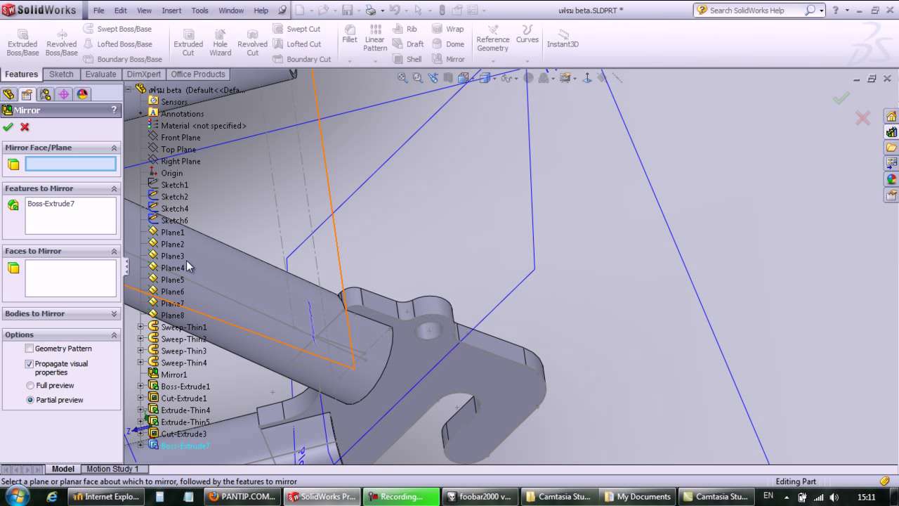
{"action": "left_click", "coordinate": [172, 161]}
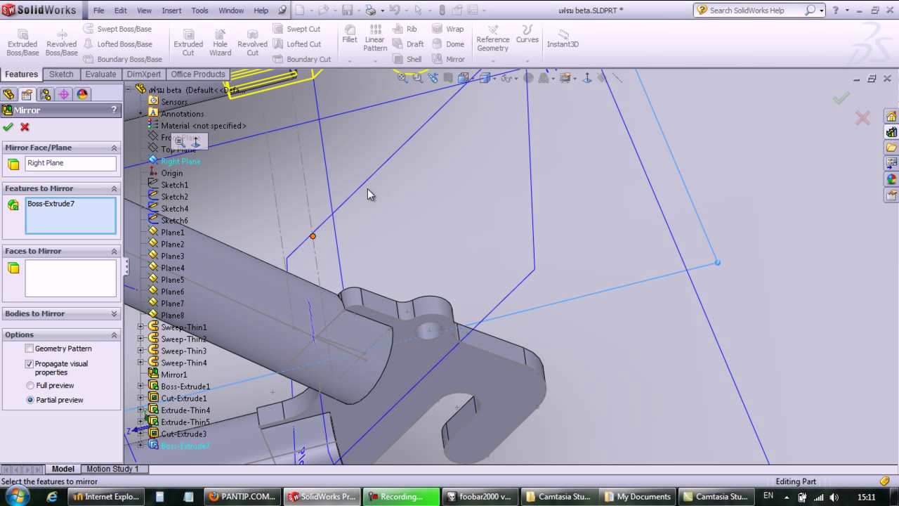
{"action": "left_click", "coordinate": [7, 126]}
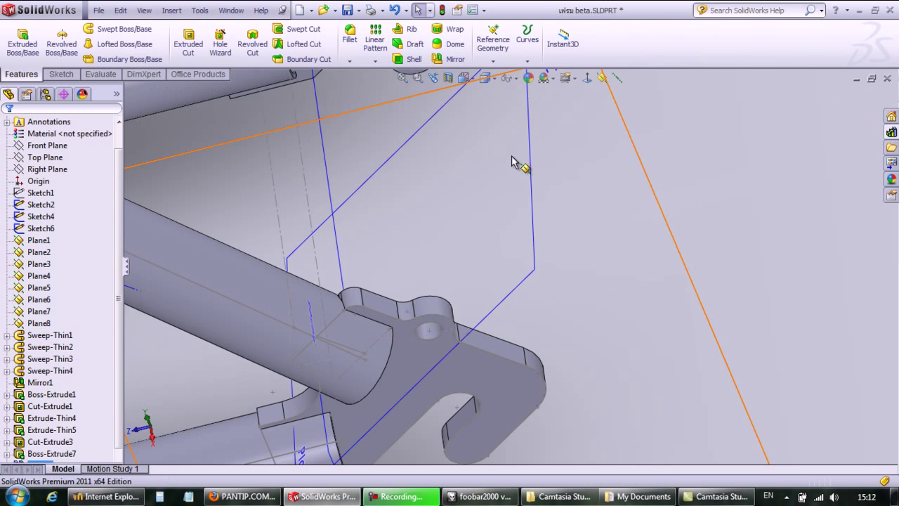
{"action": "scroll", "coordinate": [516, 159], "scroll_direction": "up", "scroll_amount": 3}
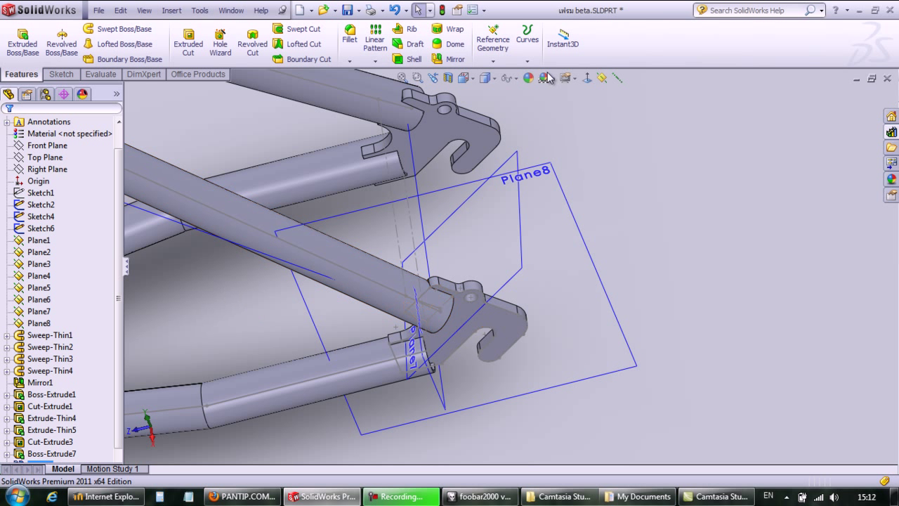
{"action": "key", "text": "f"}
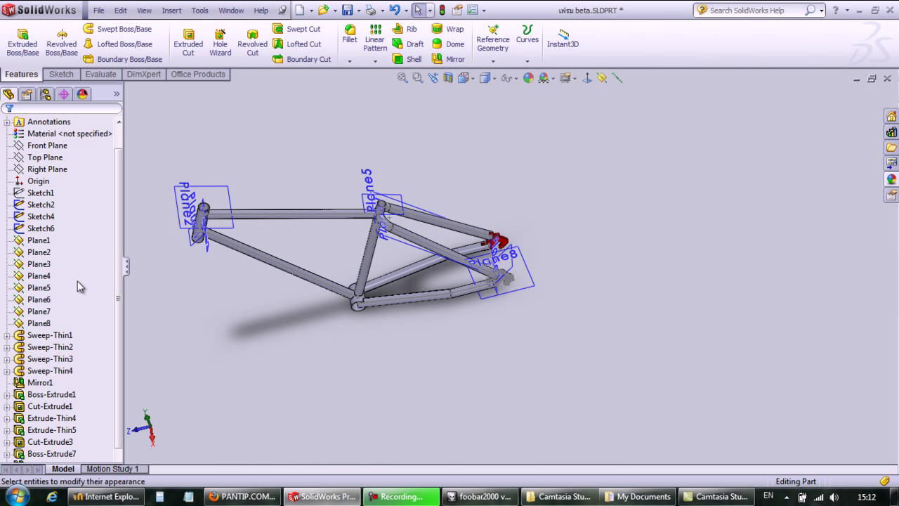
Apply the Painted candy apple red appearance to the whole part from Sweep-Thin1
{"action": "right_click", "coordinate": [51, 342]}
{"action": "left_click", "coordinate": [119, 301]}
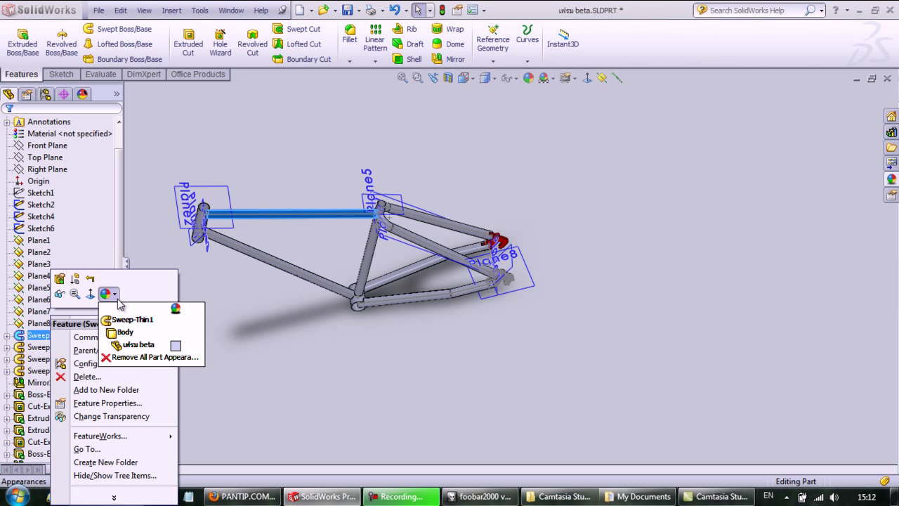
{"action": "left_click", "coordinate": [135, 345]}
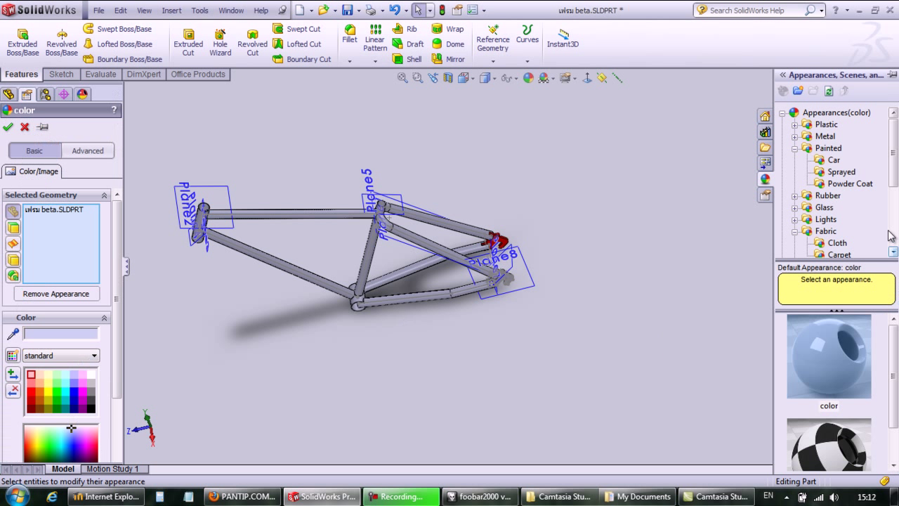
{"action": "left_click", "coordinate": [828, 148]}
{"action": "left_click", "coordinate": [832, 392]}
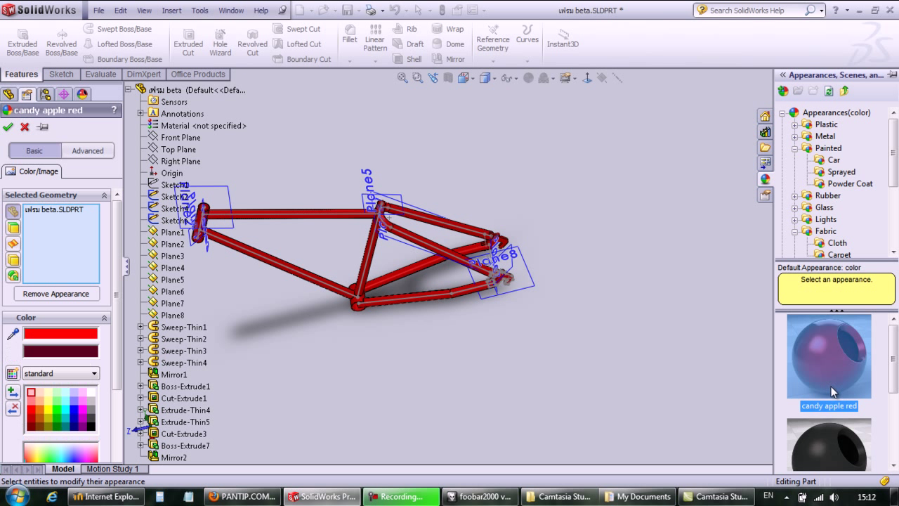
{"action": "left_click", "coordinate": [8, 127]}
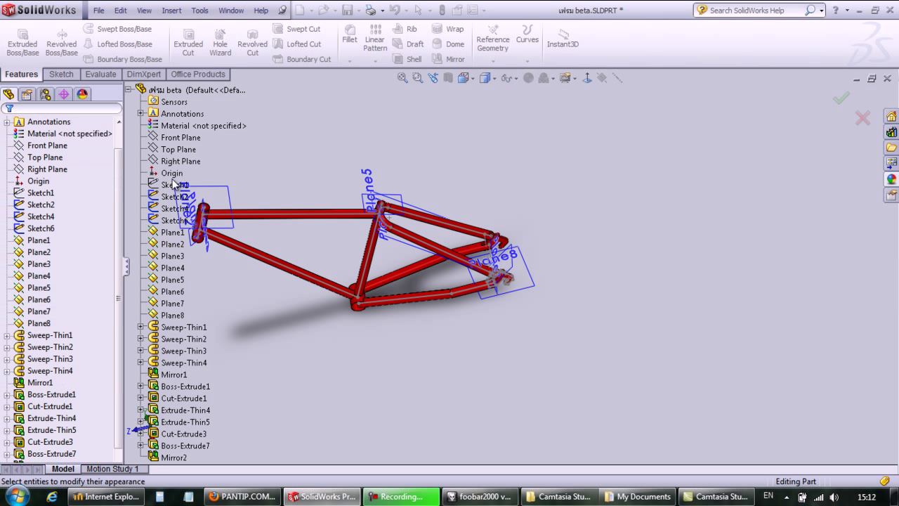
{"action": "scroll", "coordinate": [275, 334], "scroll_direction": "up", "scroll_amount": 3}
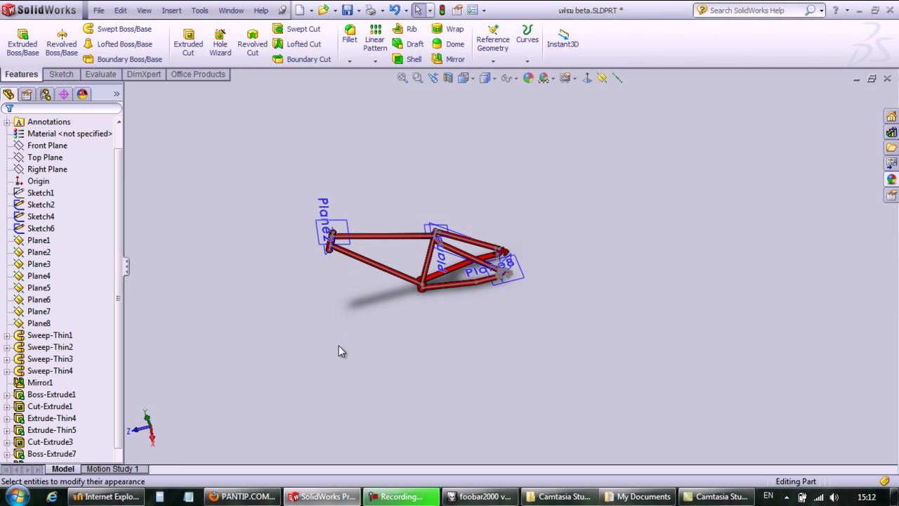
{"action": "scroll", "coordinate": [338, 345], "scroll_direction": "down", "scroll_amount": 3}
{"action": "scroll", "coordinate": [549, 265], "scroll_direction": "up", "scroll_amount": 3}
{"action": "scroll", "coordinate": [682, 148], "scroll_direction": "down", "scroll_amount": 4}
{"action": "scroll", "coordinate": [179, 359], "scroll_direction": "up", "scroll_amount": 2}
{"action": "scroll", "coordinate": [201, 358], "scroll_direction": "down", "scroll_amount": 4}
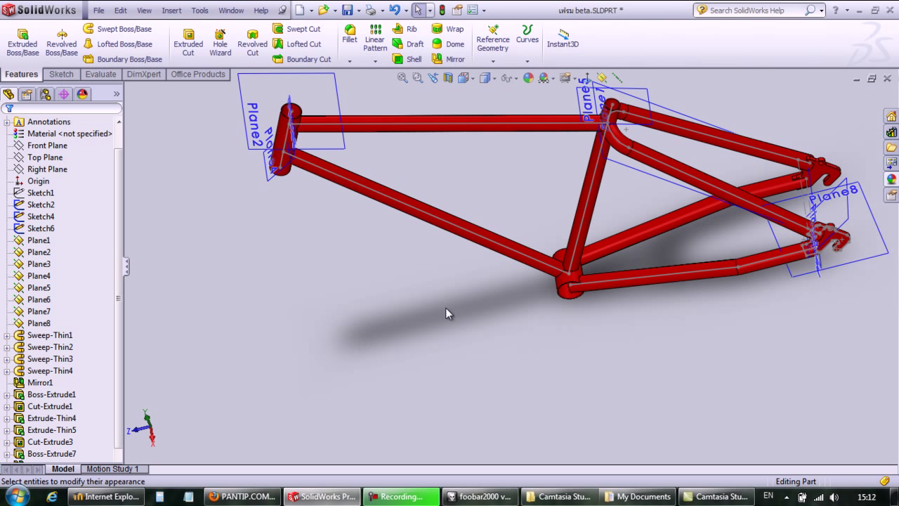